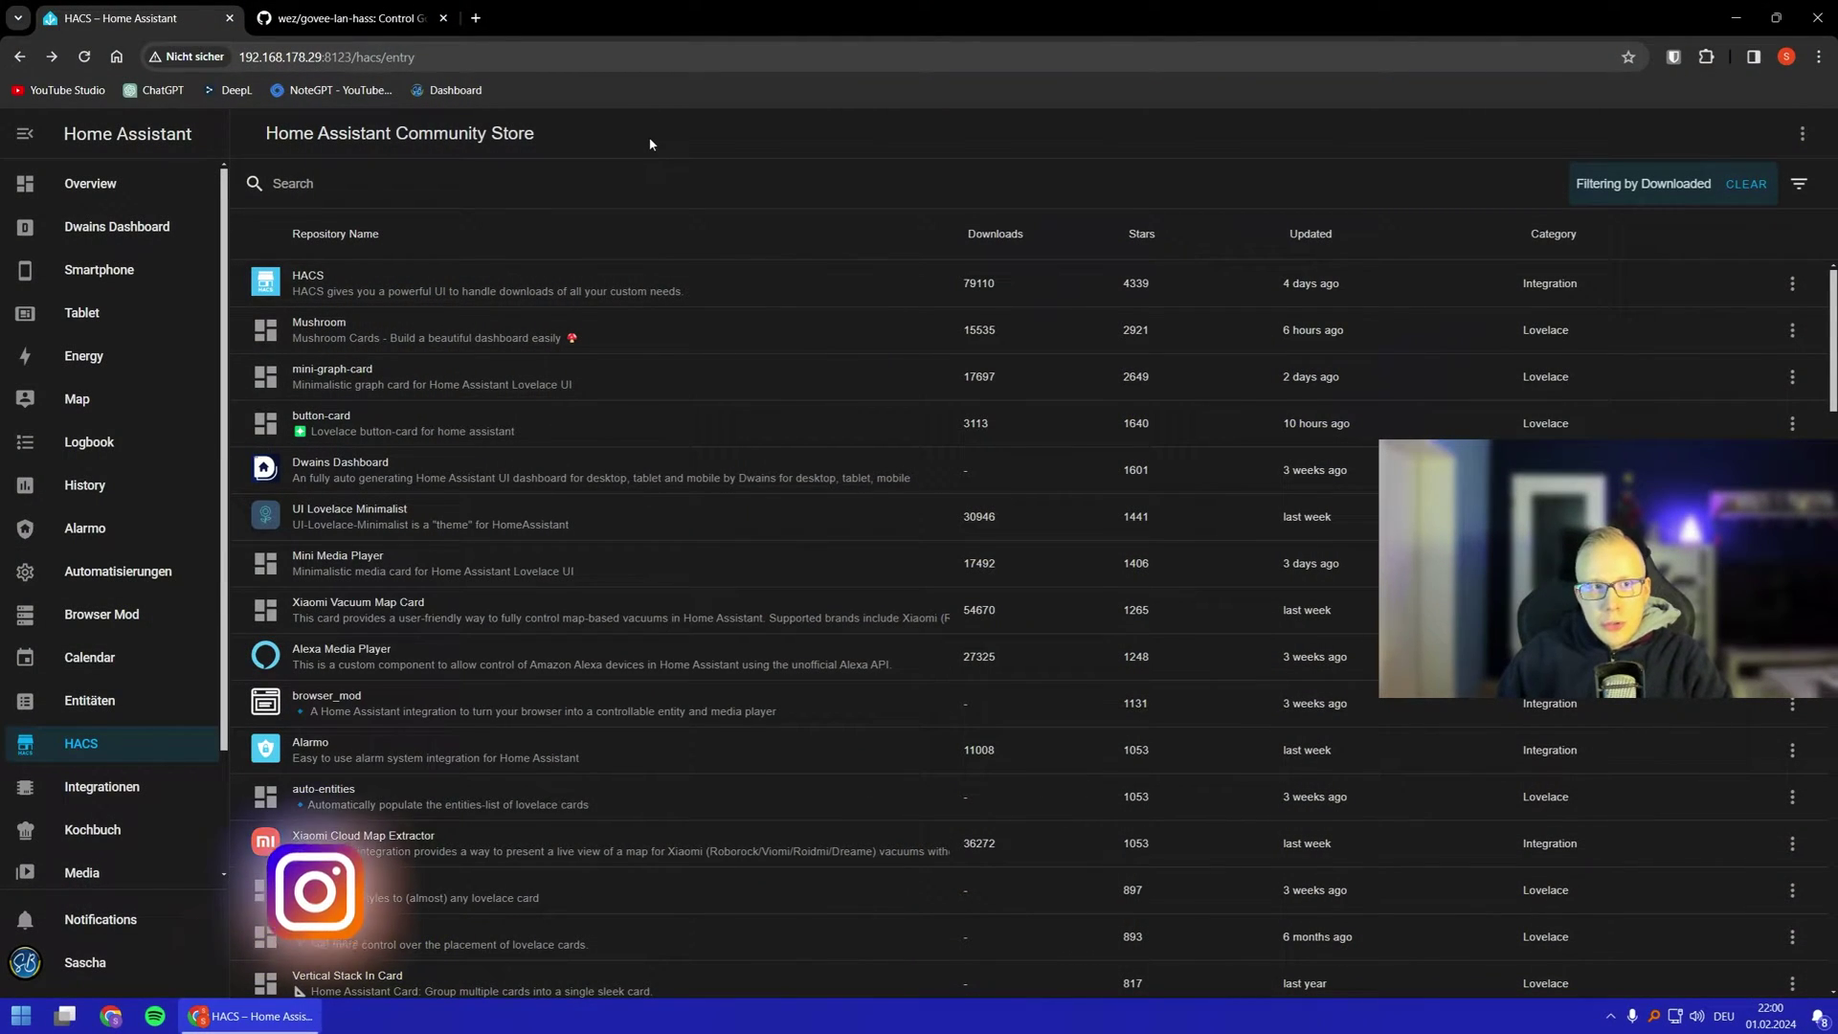
Step: Search the HACS community store for 'govee' to list the Govee repositories
{"action": "left_click", "coordinate": [364, 192]}
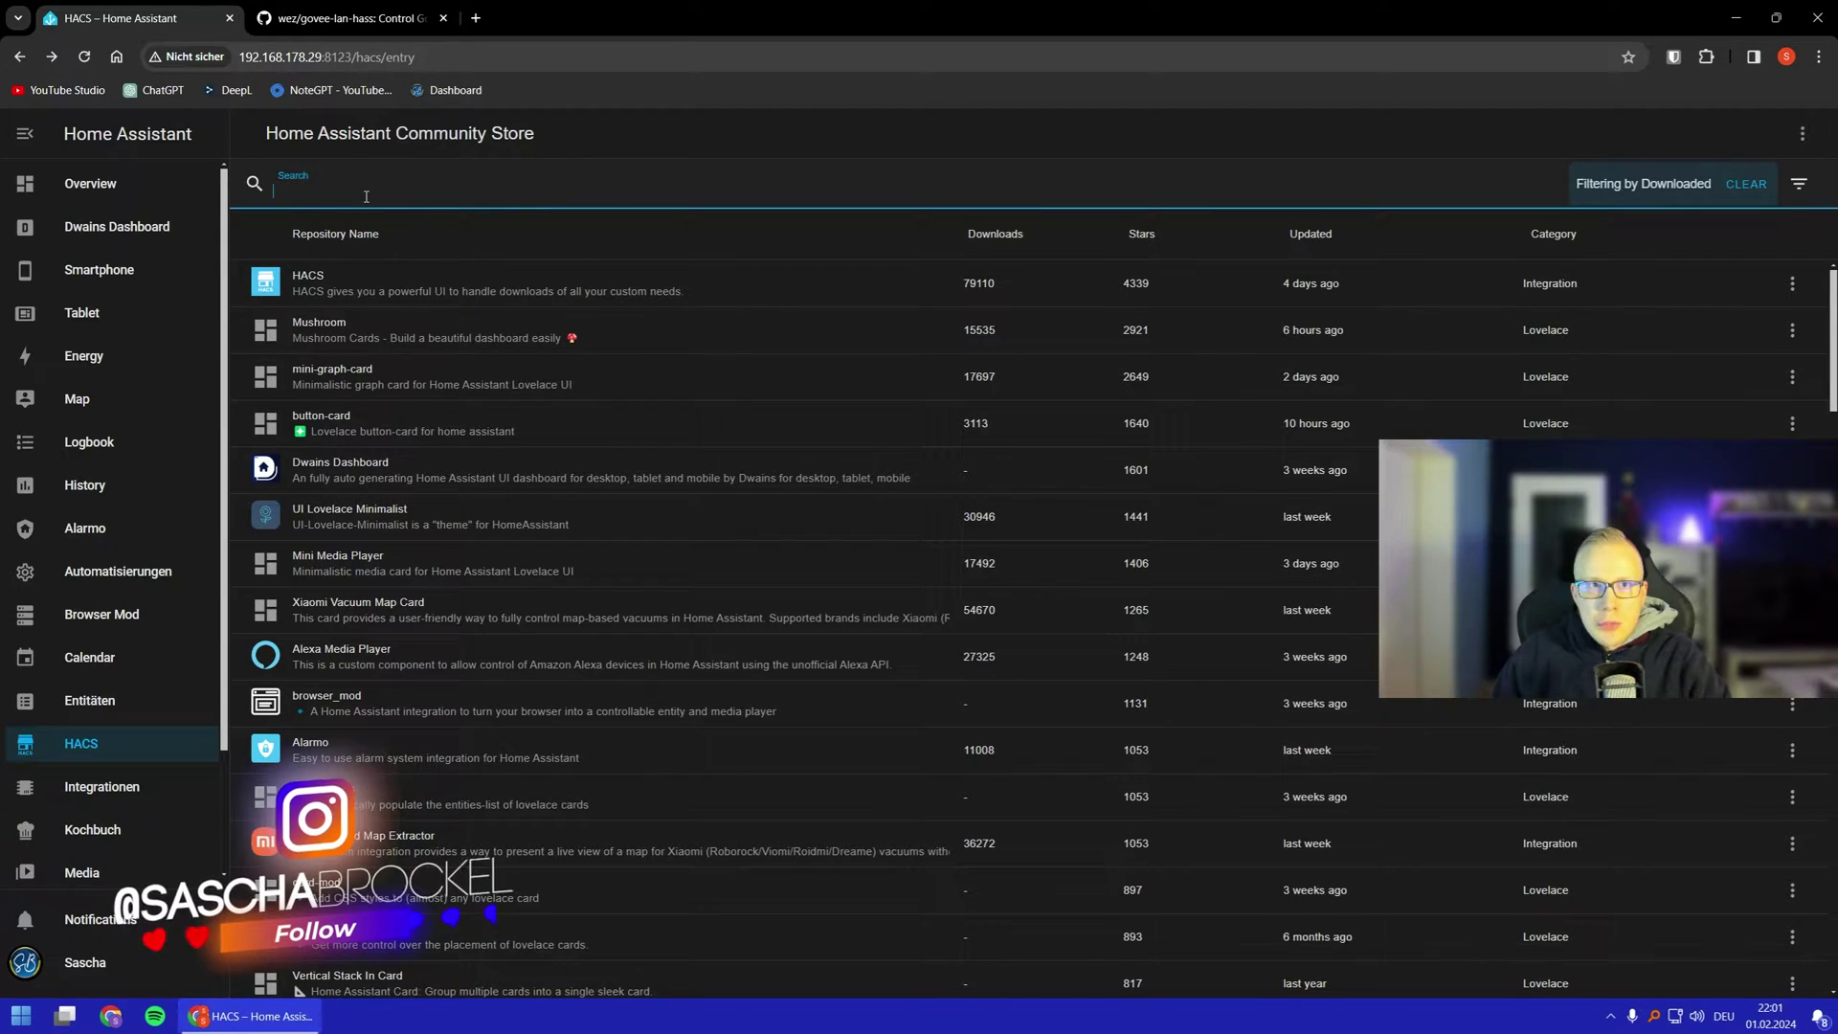
{"action": "type", "text": "govee"}
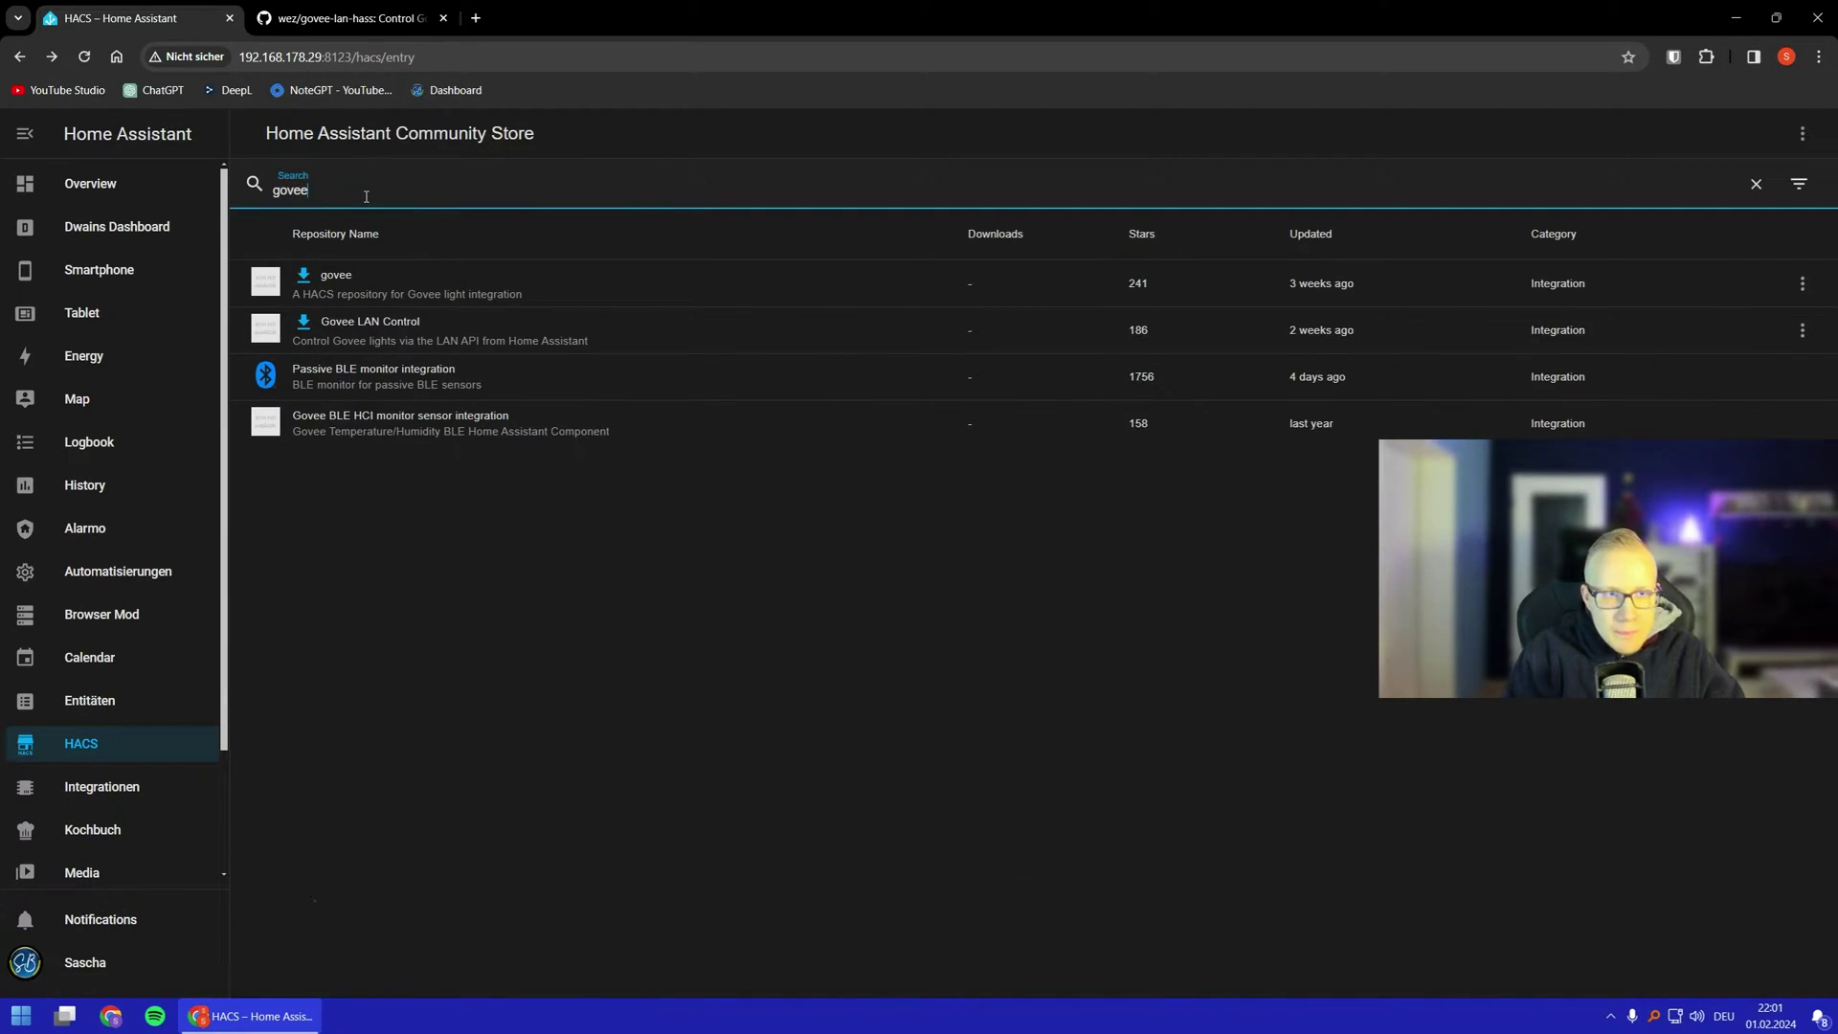
Step: Open the Govee LAN Control repository and read its API key installation notes
{"action": "left_click", "coordinate": [668, 339]}
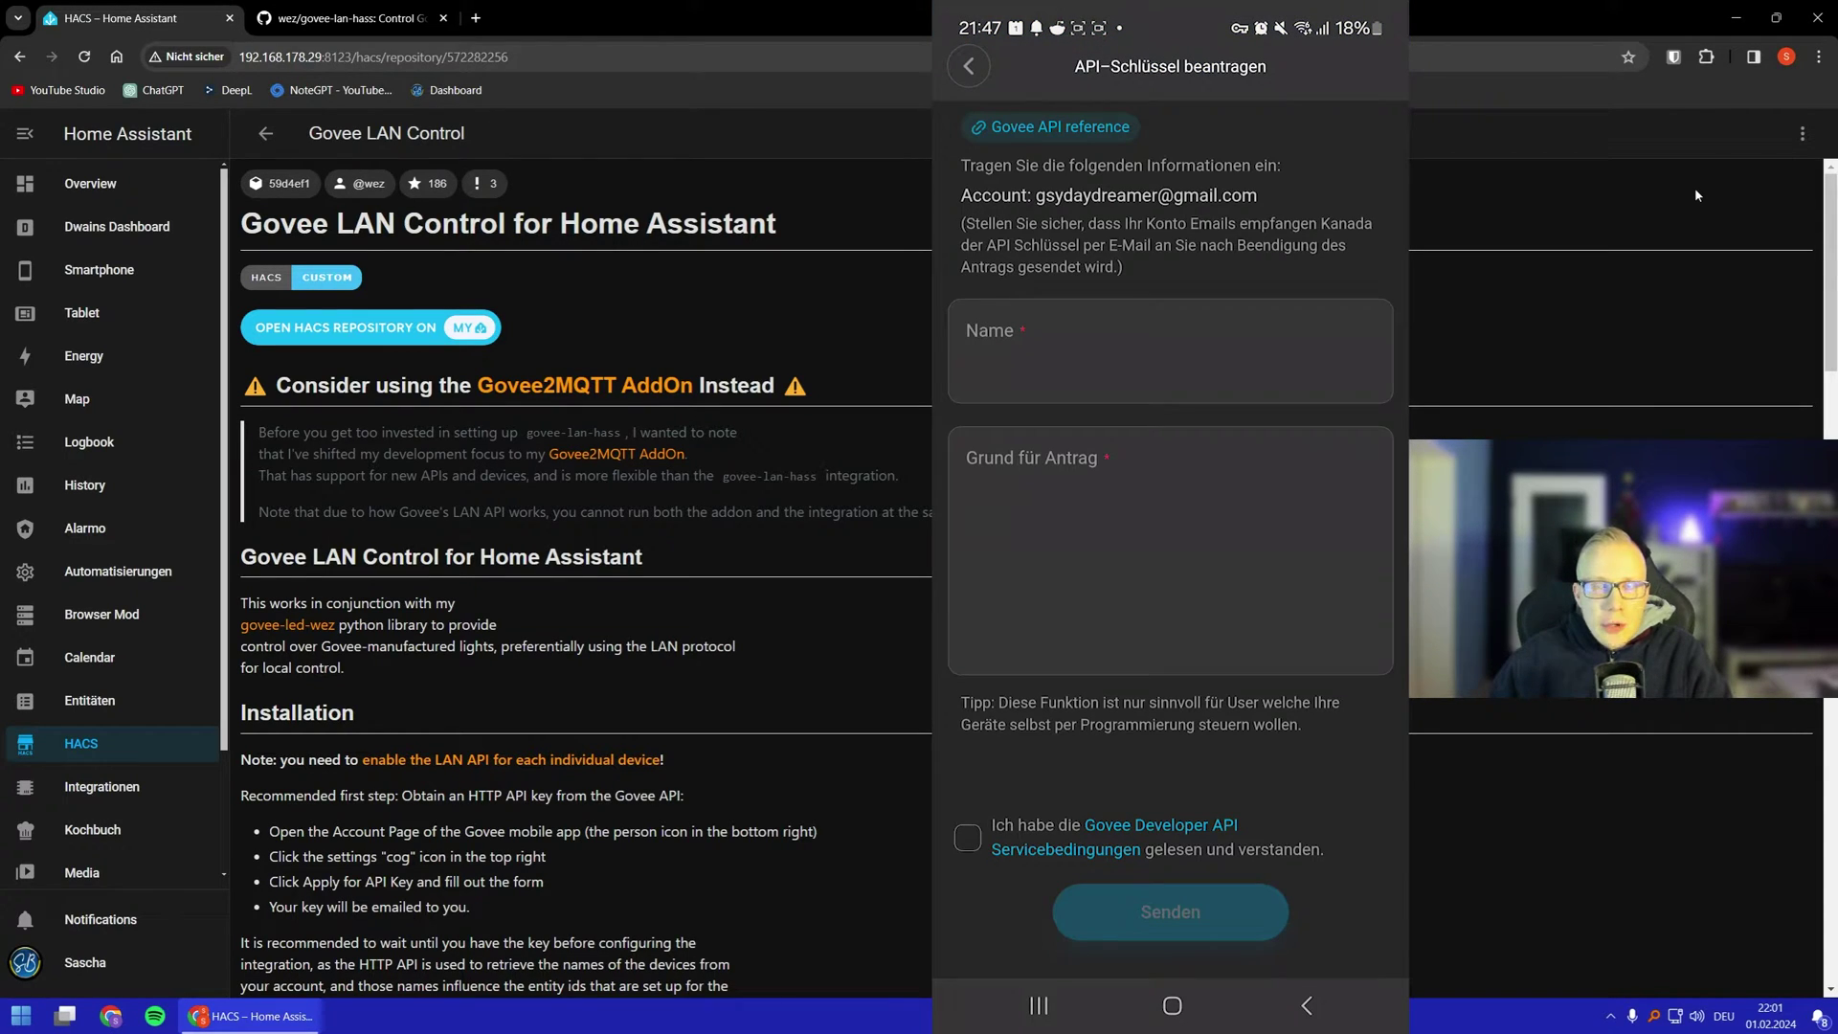
{"action": "scroll", "coordinate": [82, 842], "scroll_direction": "down", "scroll_amount": 3}
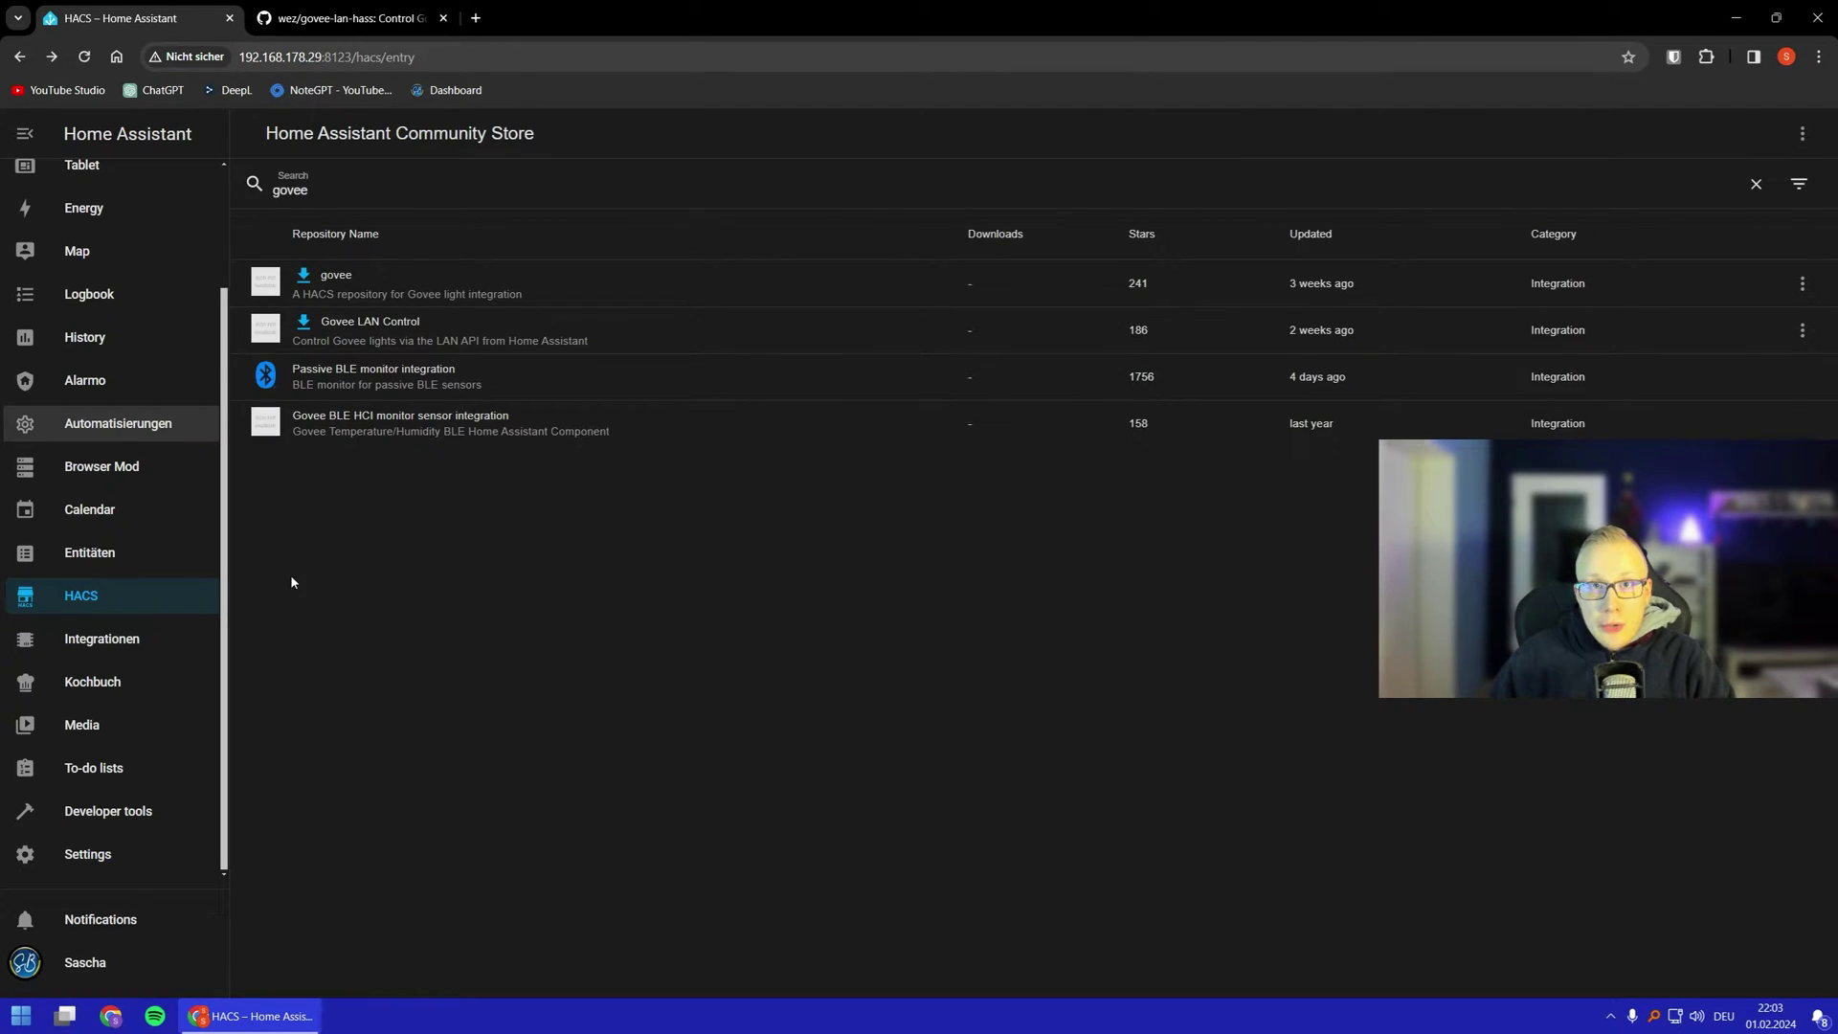
Step: Go to the list of installed integrations
{"action": "left_click", "coordinate": [151, 639]}
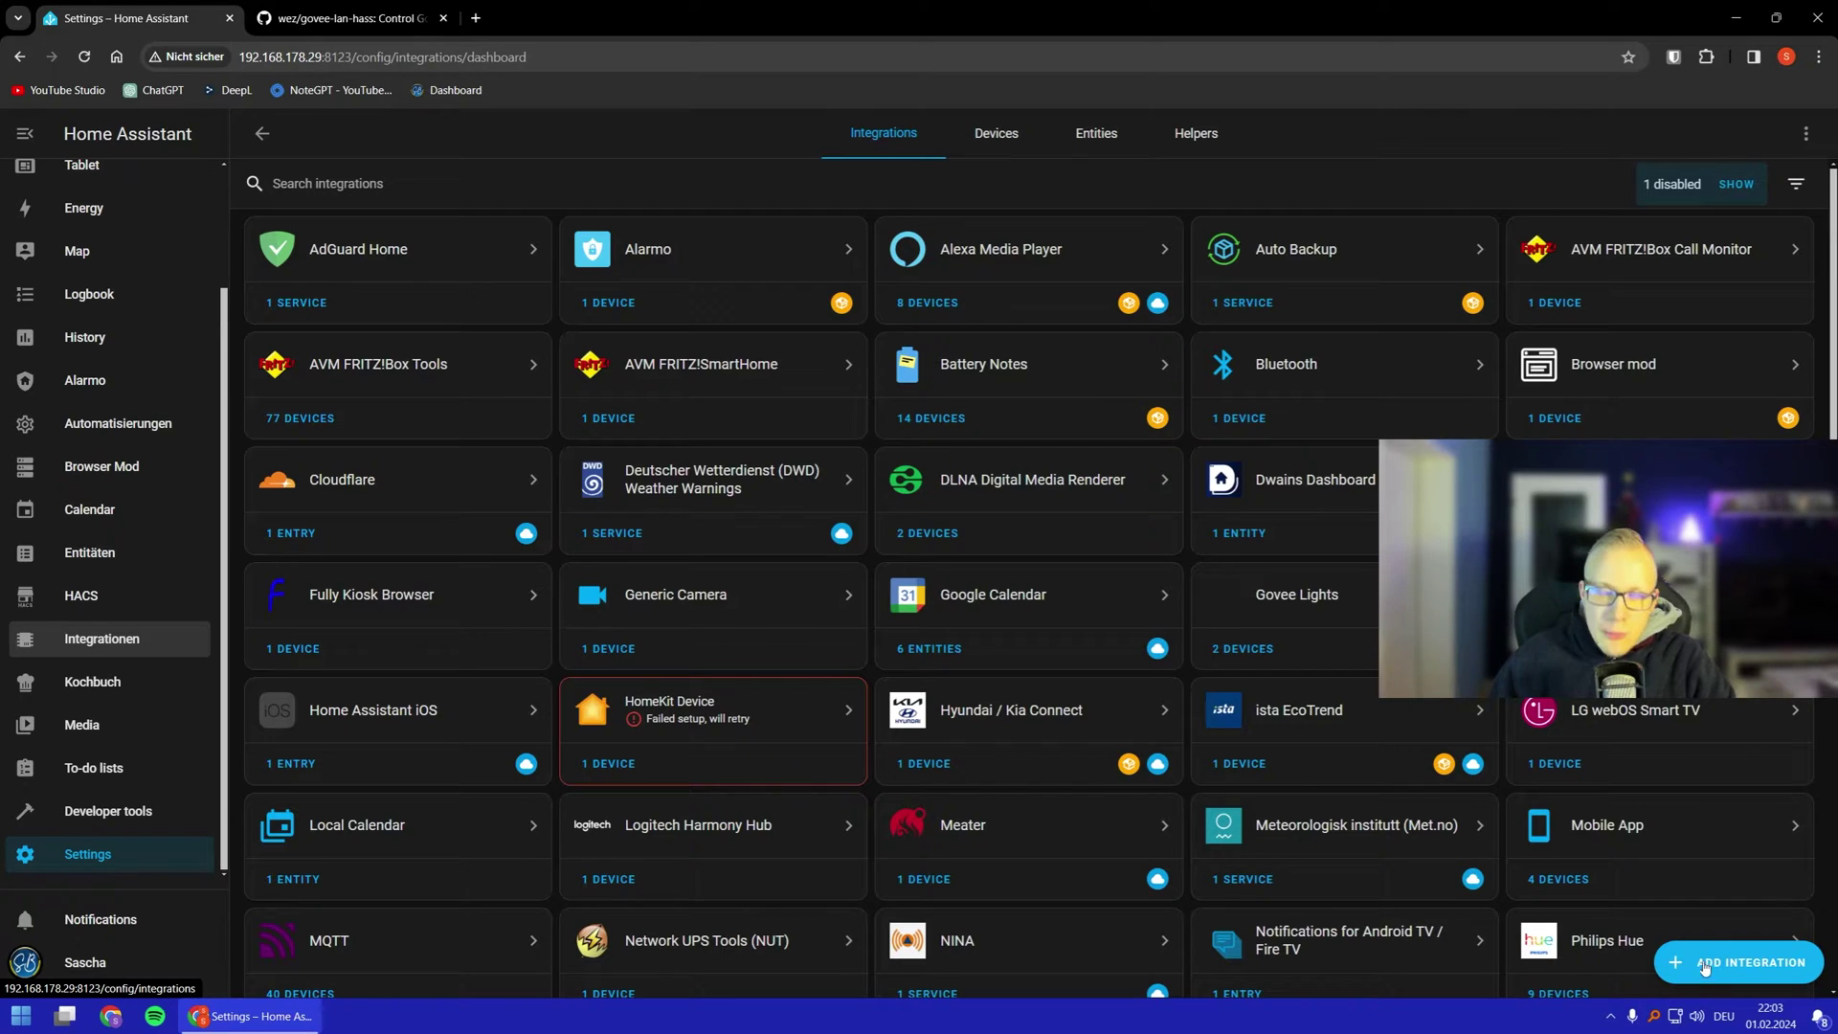
{"action": "scroll", "coordinate": [558, 651], "scroll_direction": "down", "scroll_amount": 2}
{"action": "scroll", "coordinate": [555, 651], "scroll_direction": "up", "scroll_amount": 2}
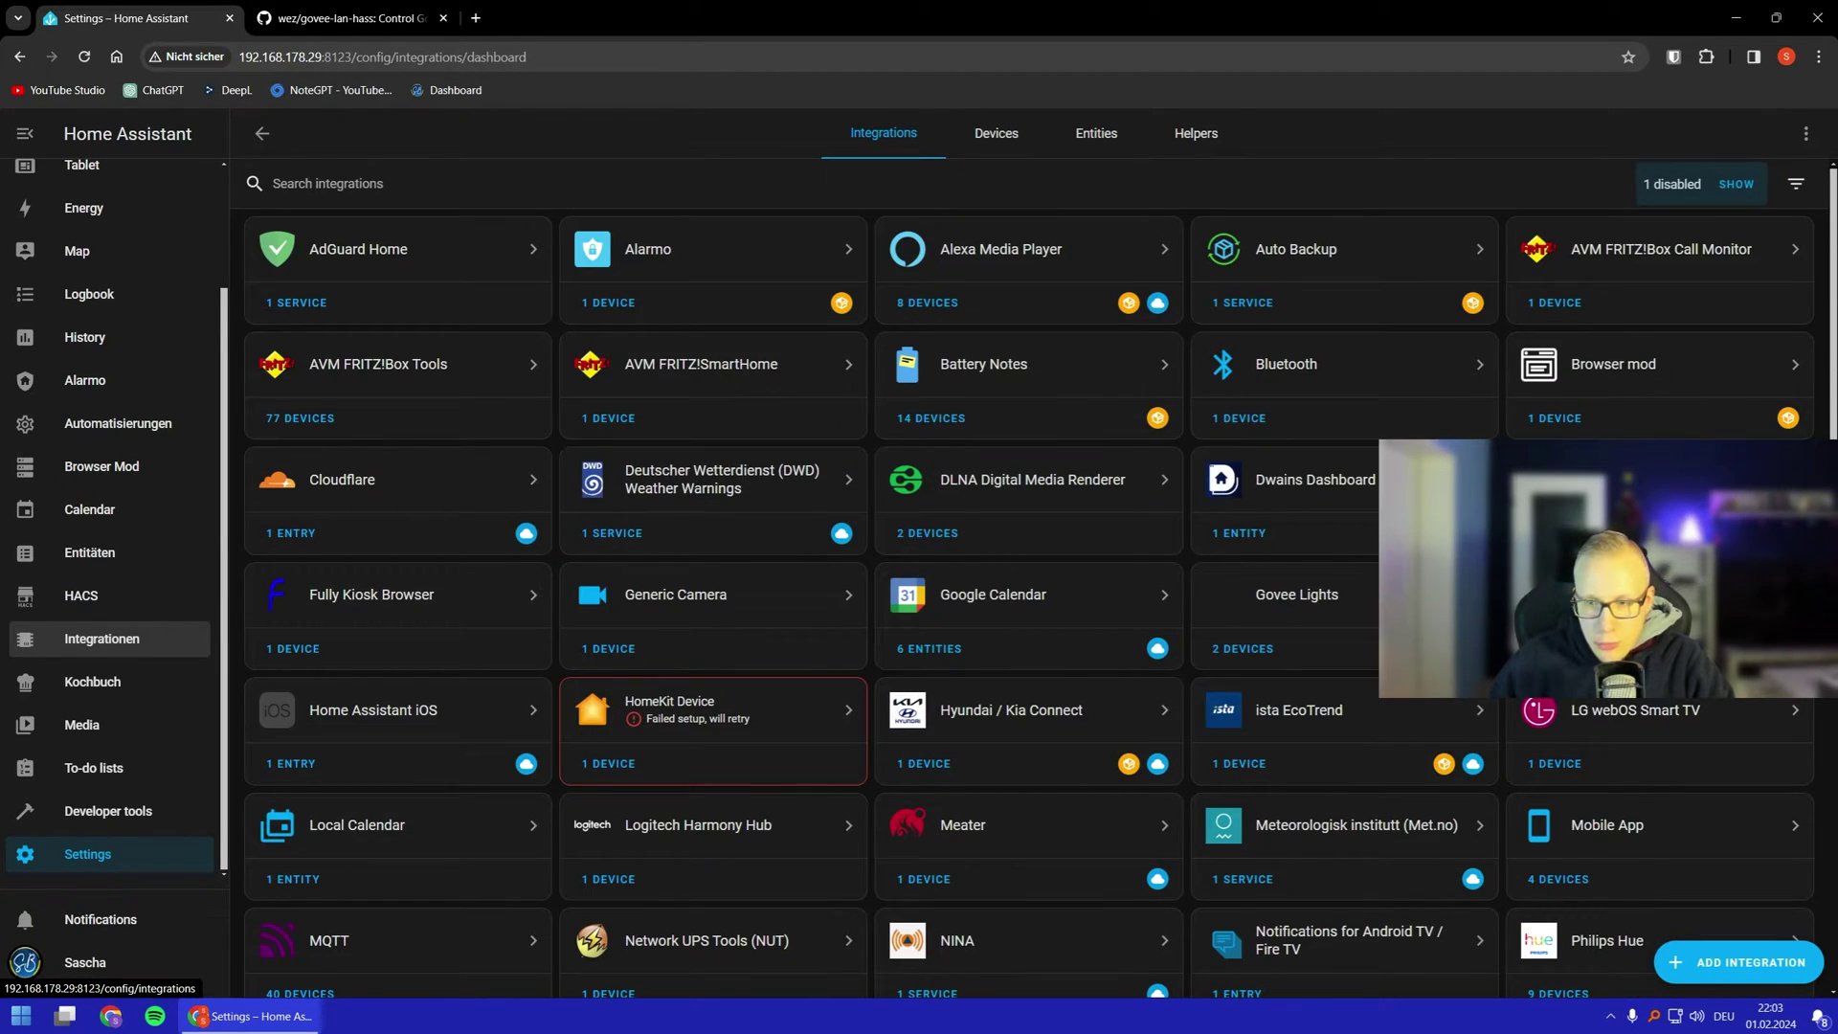
Step: Start adding the Govee LAN Control integration, then dismiss its optional API key dialog
{"action": "left_click", "coordinate": [1740, 967]}
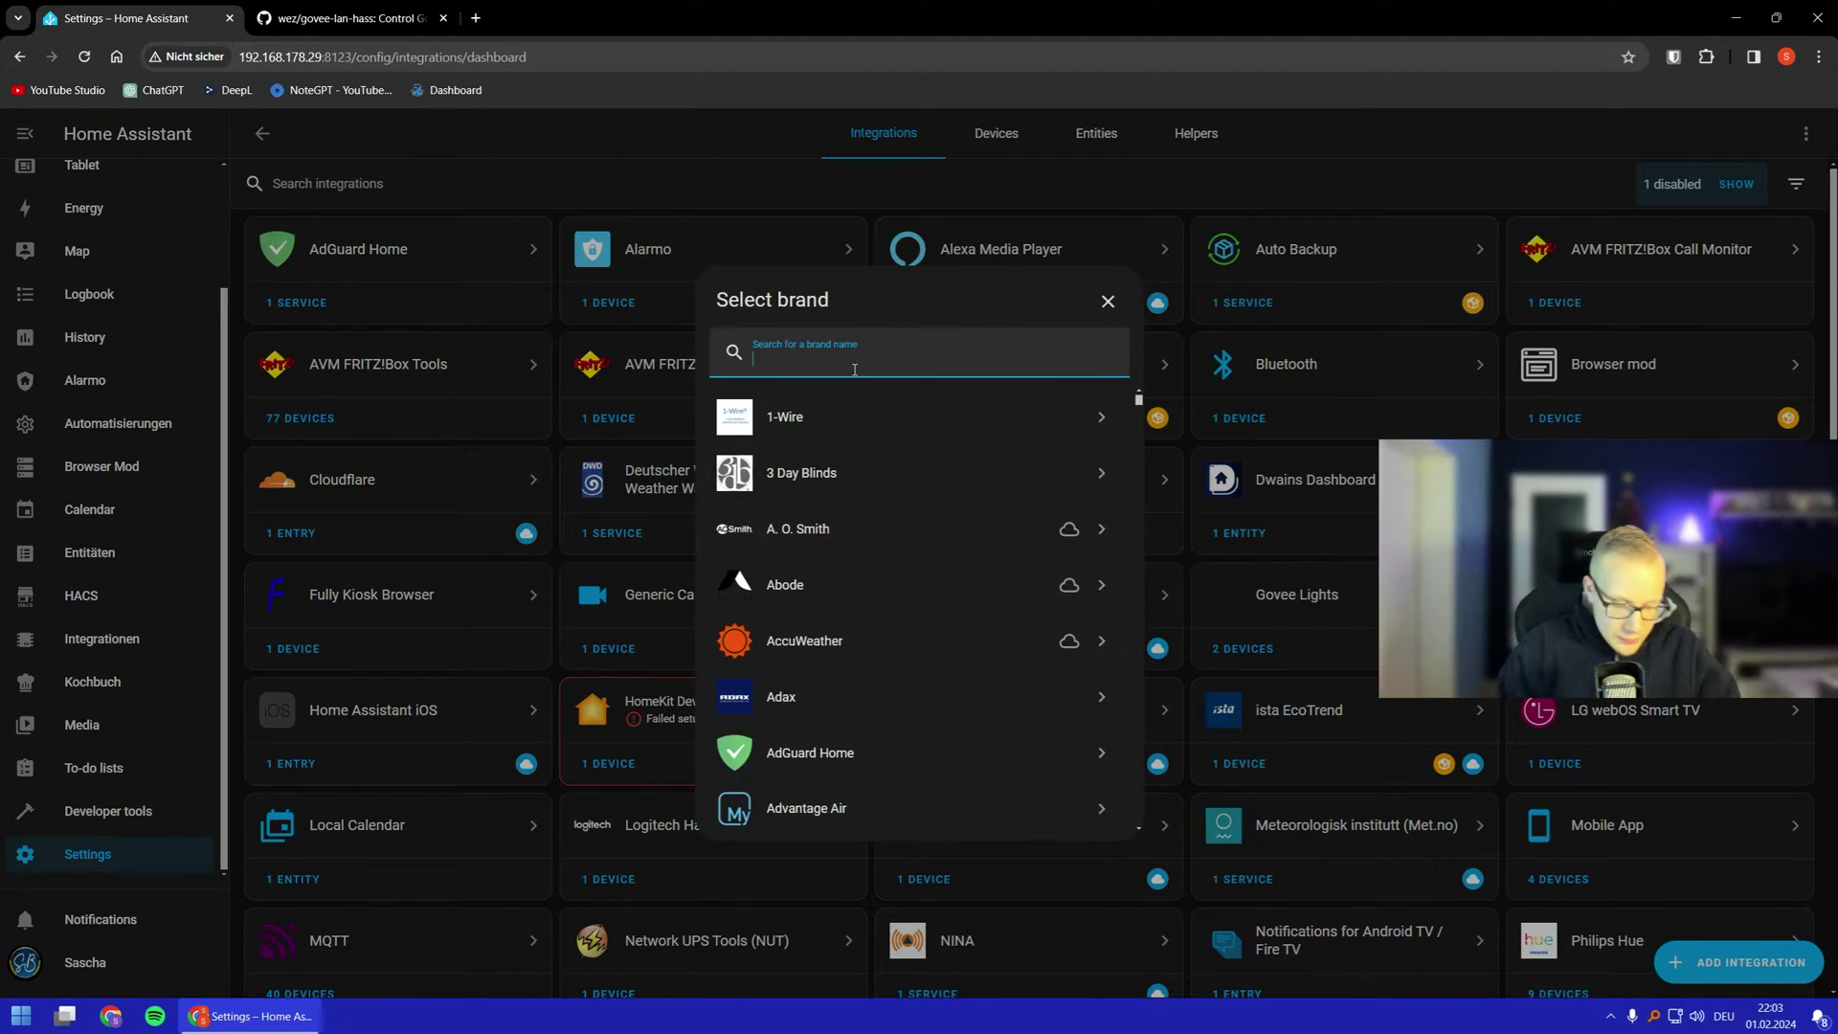
{"action": "type", "text": "govee"}
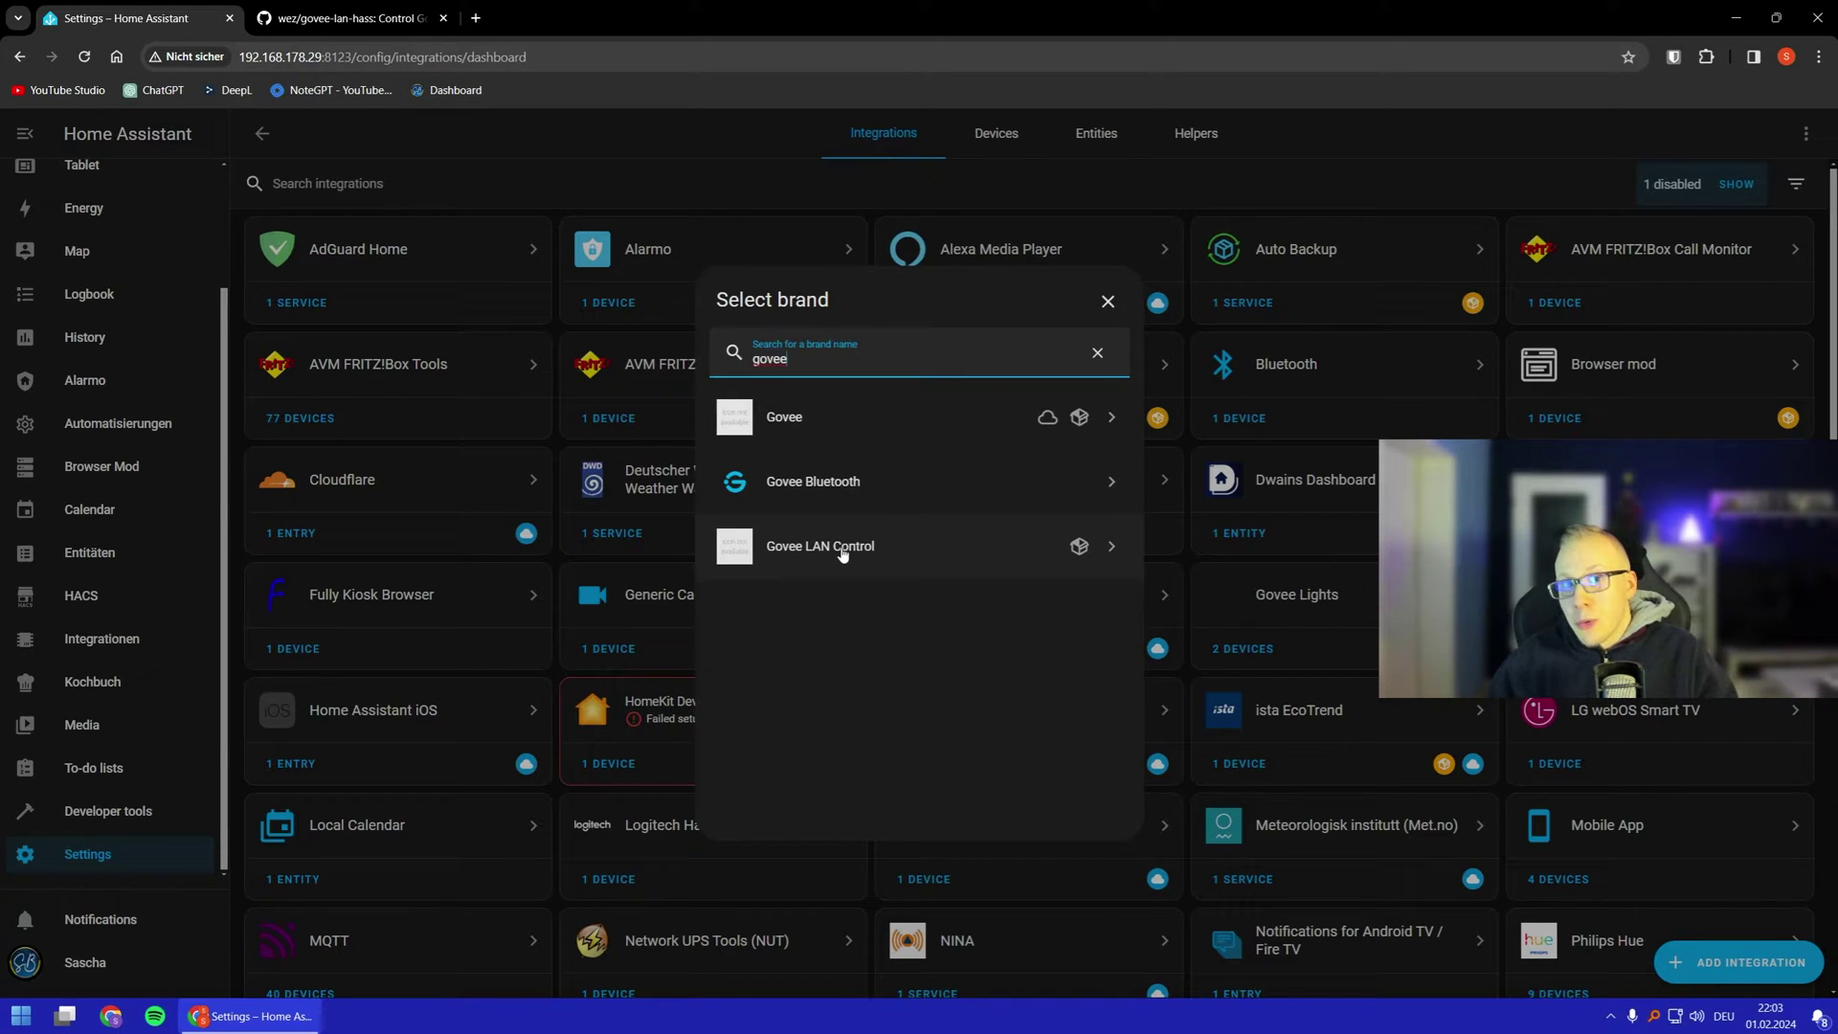
{"action": "left_click", "coordinate": [869, 564]}
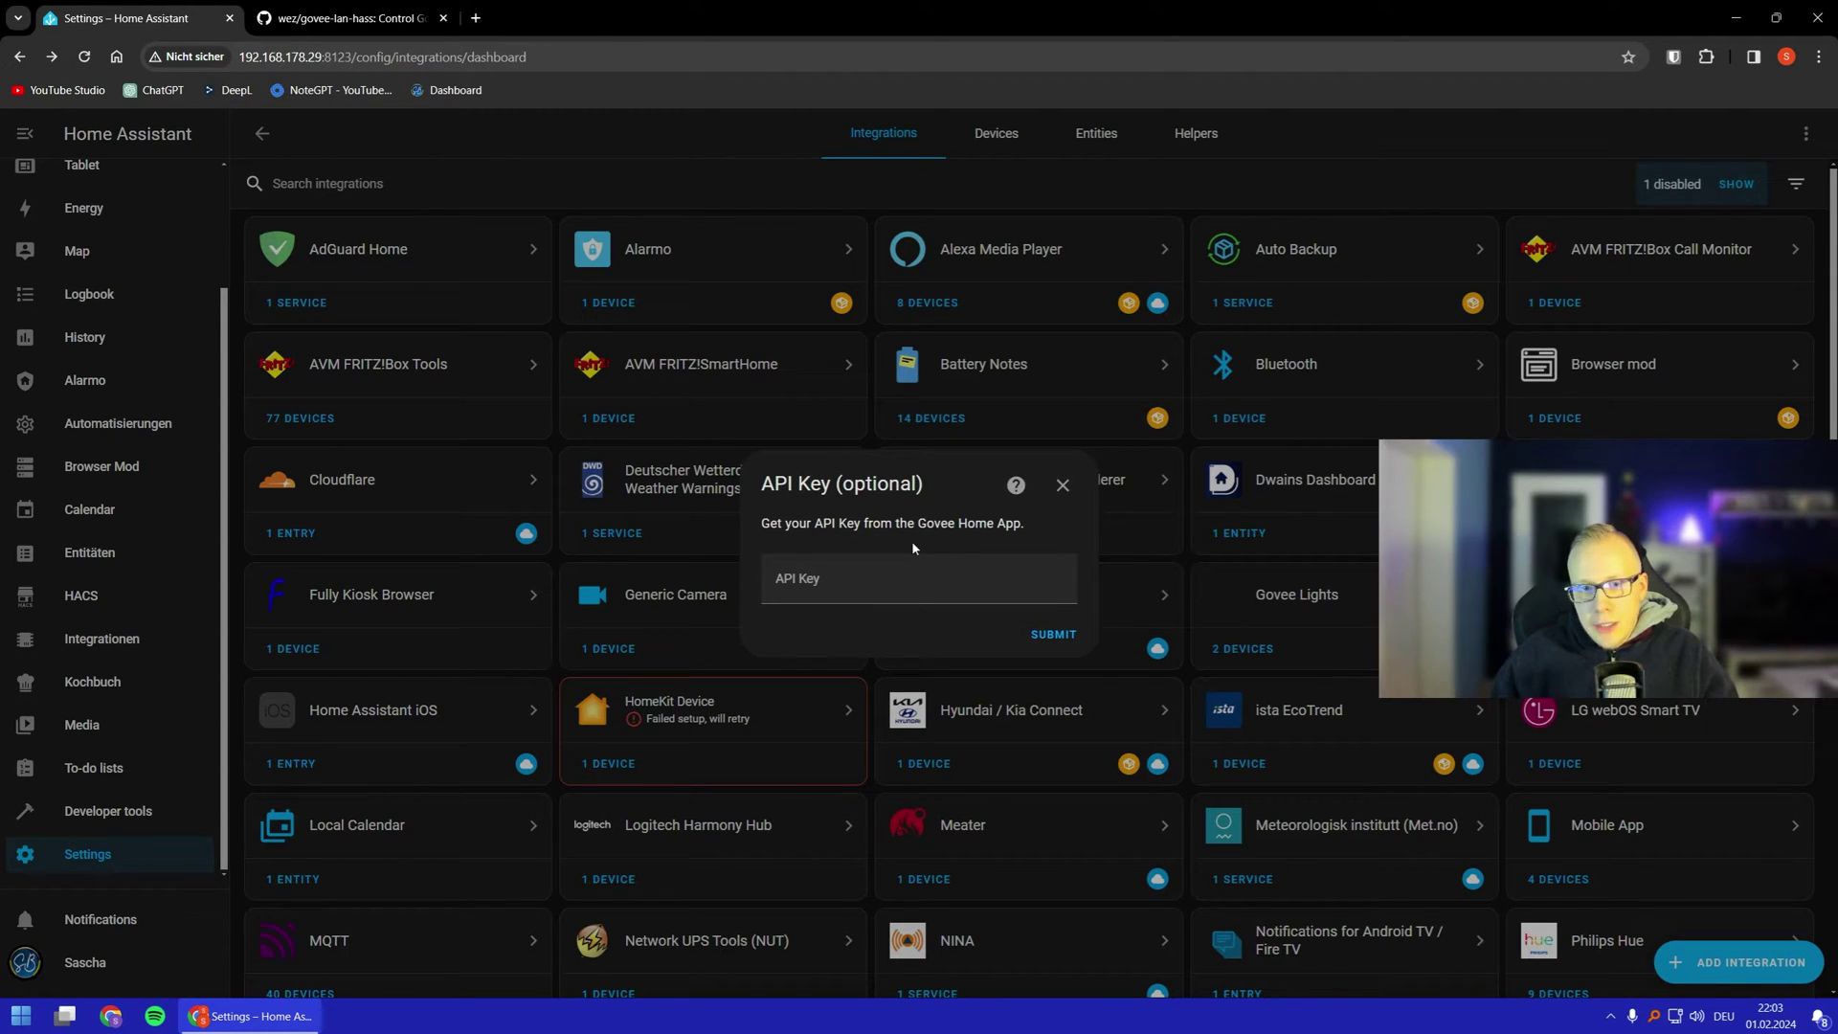
{"action": "left_click", "coordinate": [965, 601]}
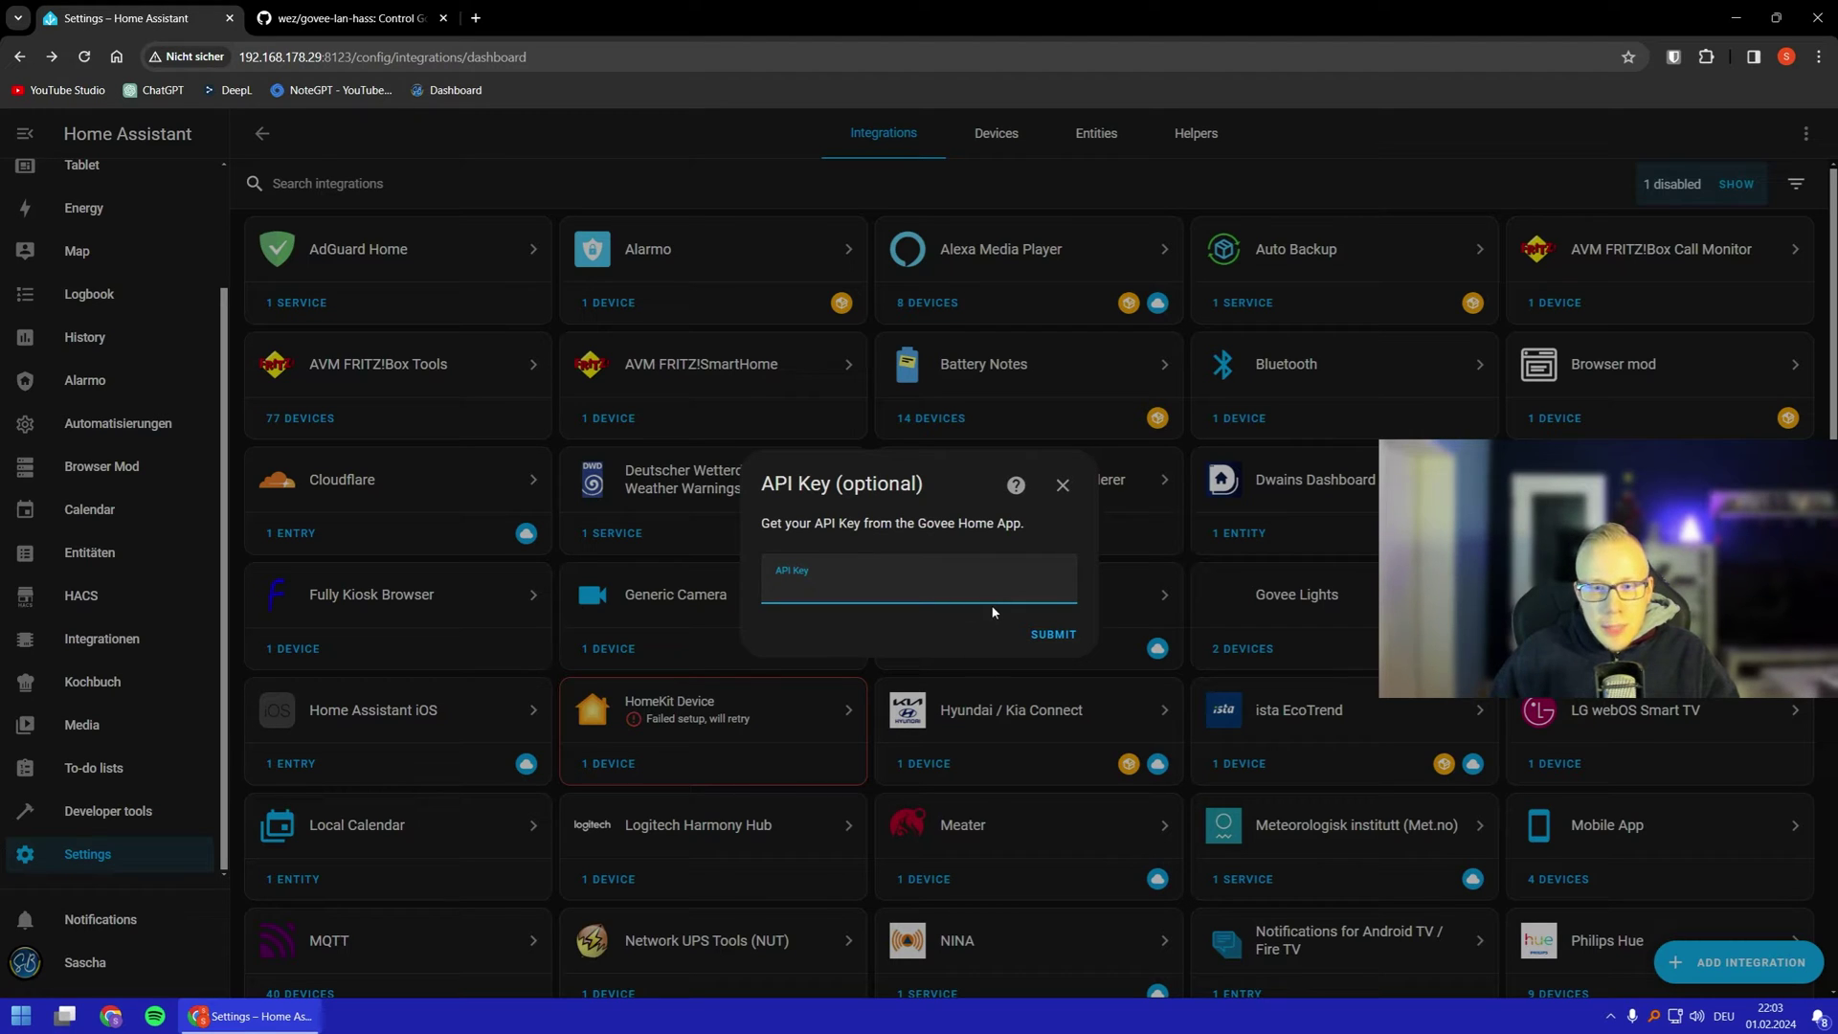
{"action": "left_click", "coordinate": [1062, 486]}
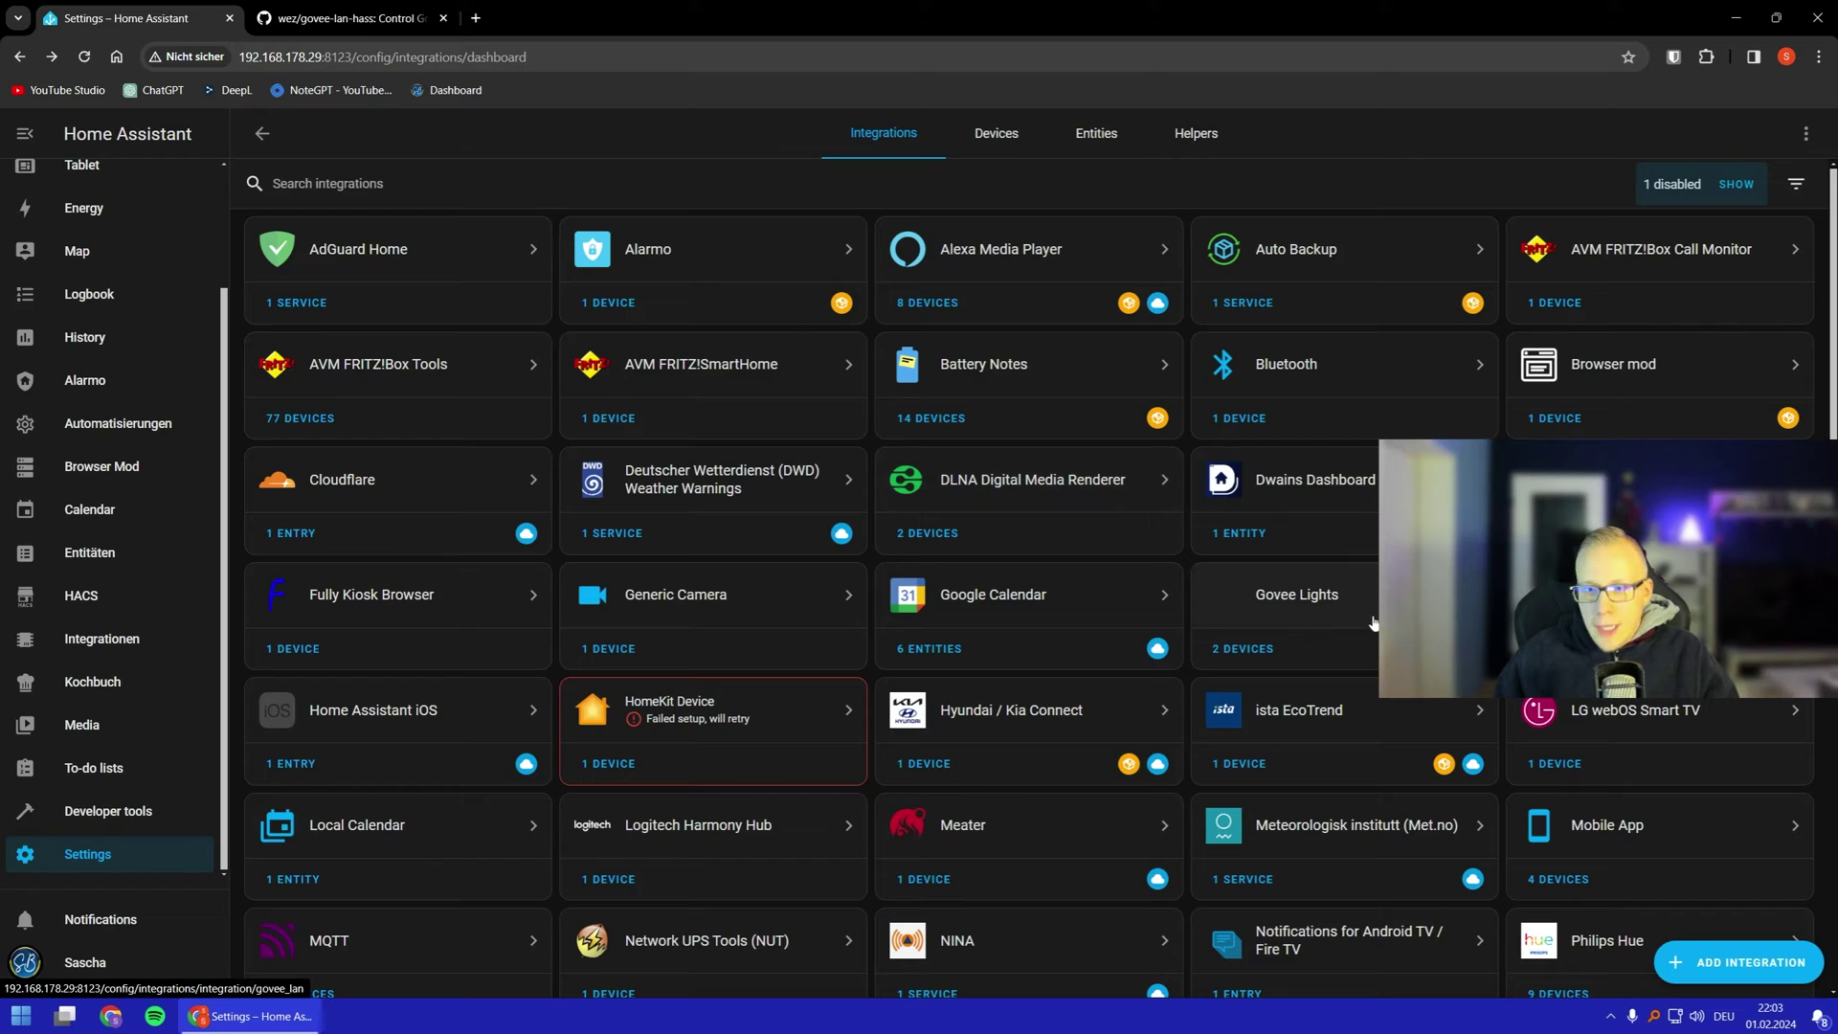
Step: View the Govee Lights DreamView T1 device, then open the HomeKit Device integration page
{"action": "left_click", "coordinate": [1243, 649]}
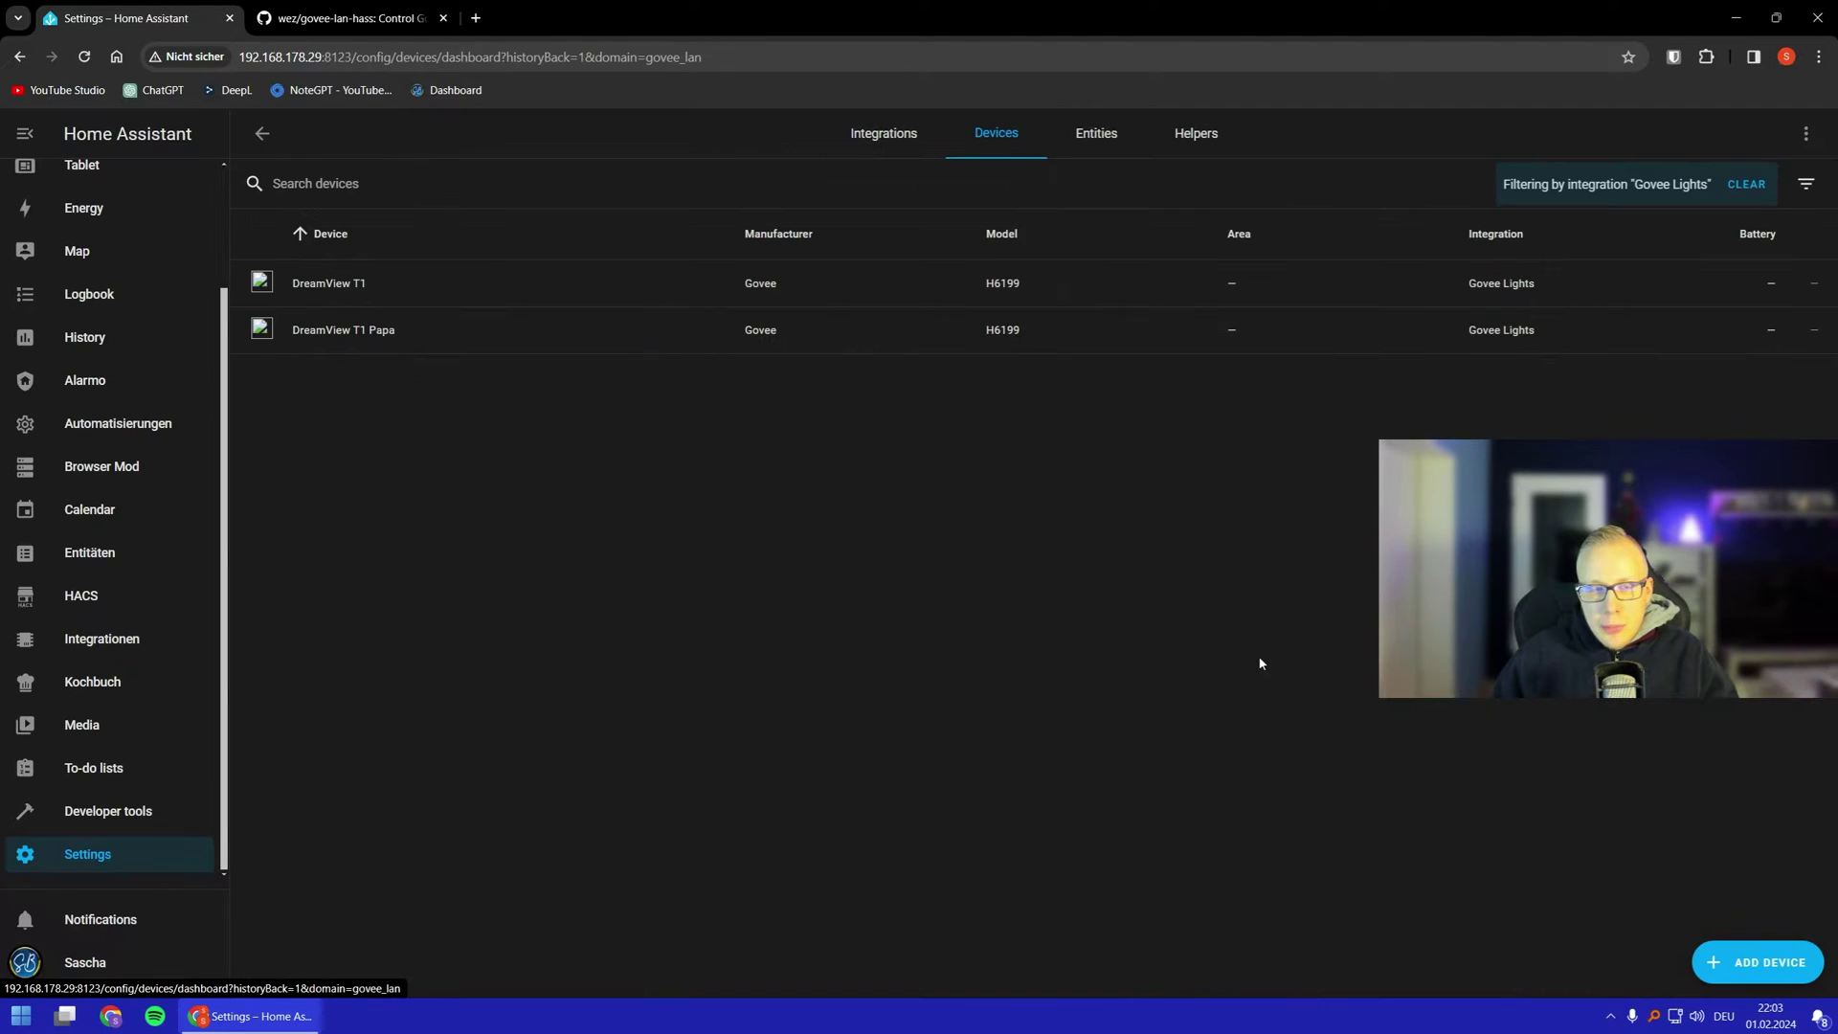
{"action": "left_click", "coordinate": [544, 301]}
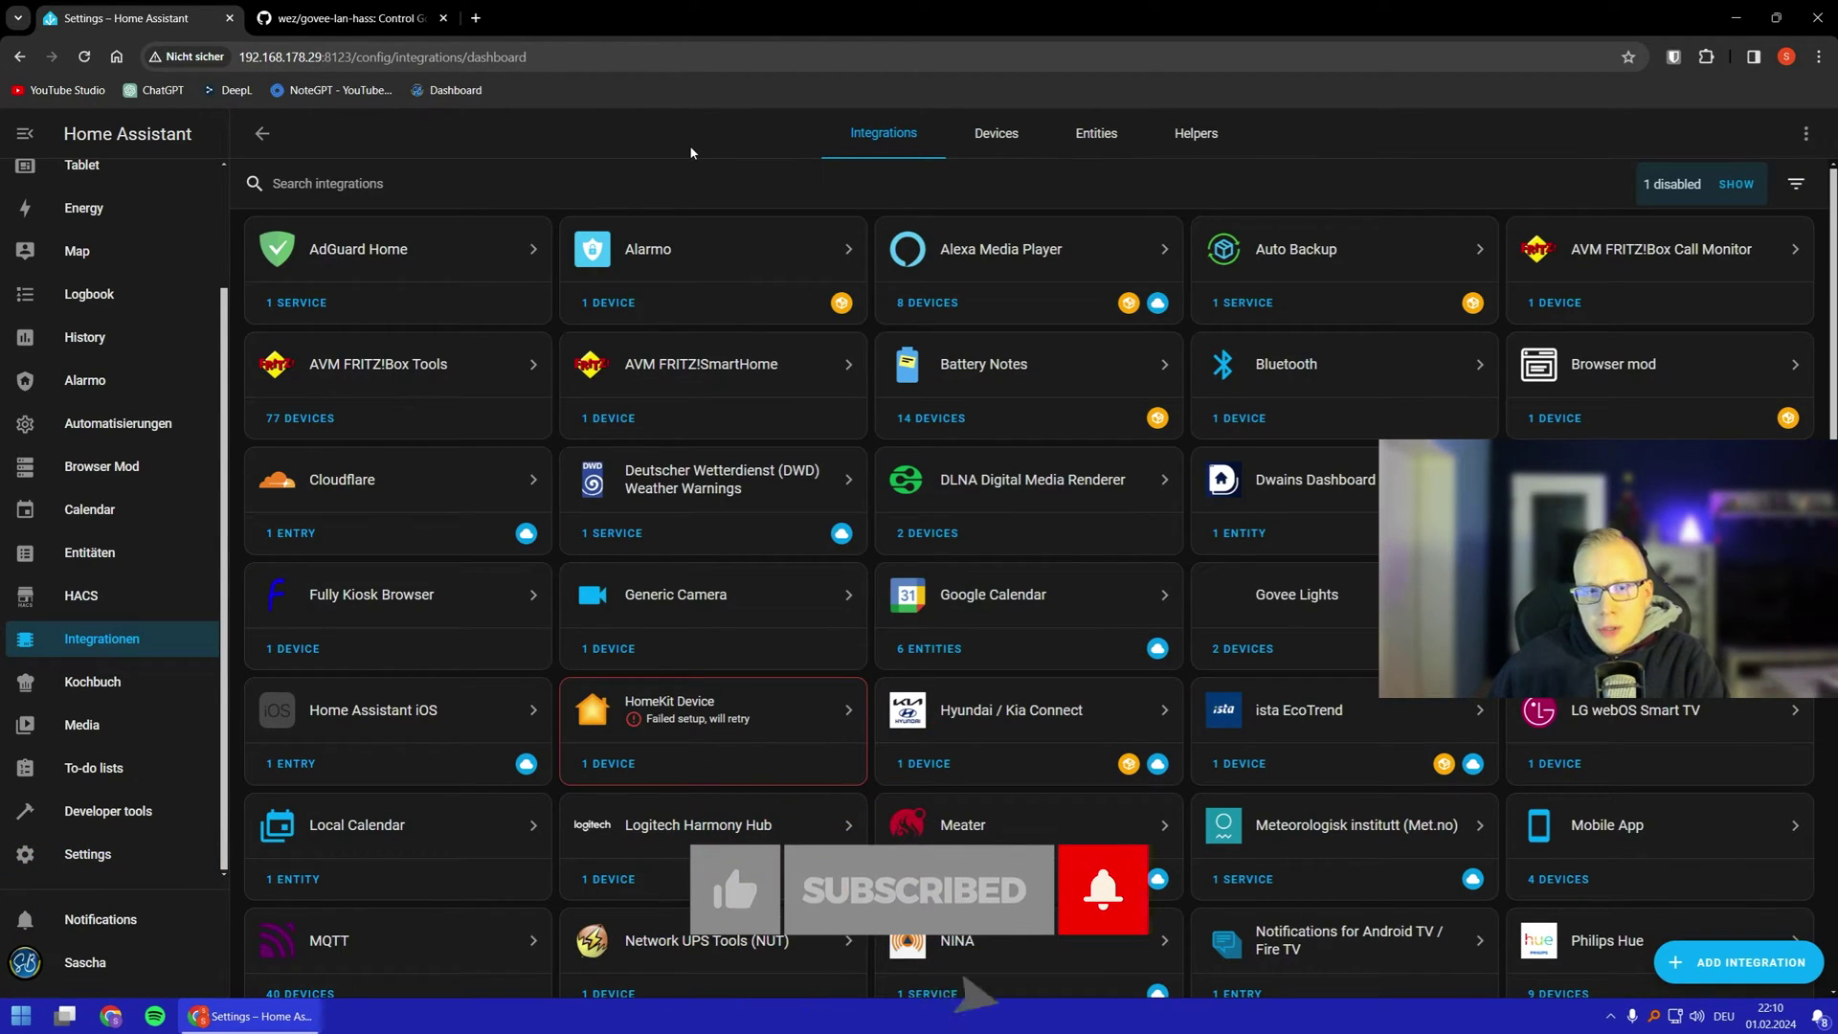
{"action": "left_click", "coordinate": [691, 730]}
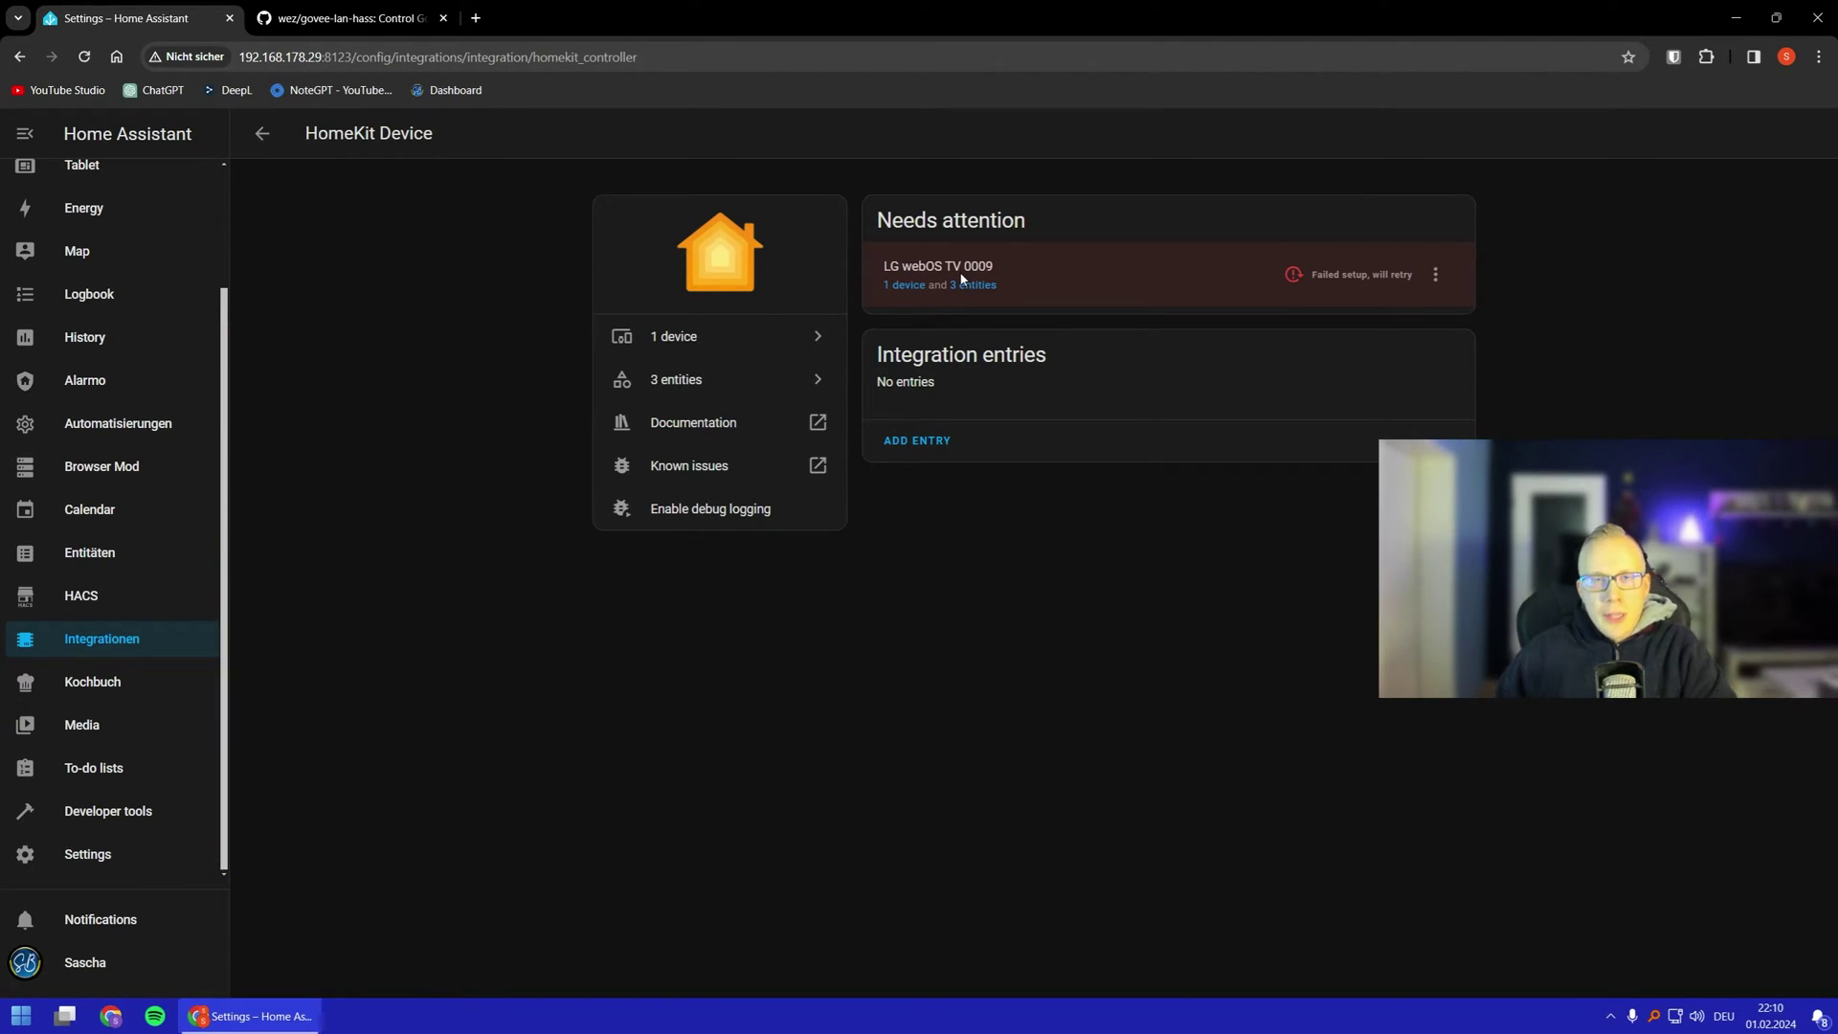
Step: Open the 'LG C1 - Govee Backlight ausgeschaltet' automation
{"action": "mouse_move", "coordinate": [1307, 280]}
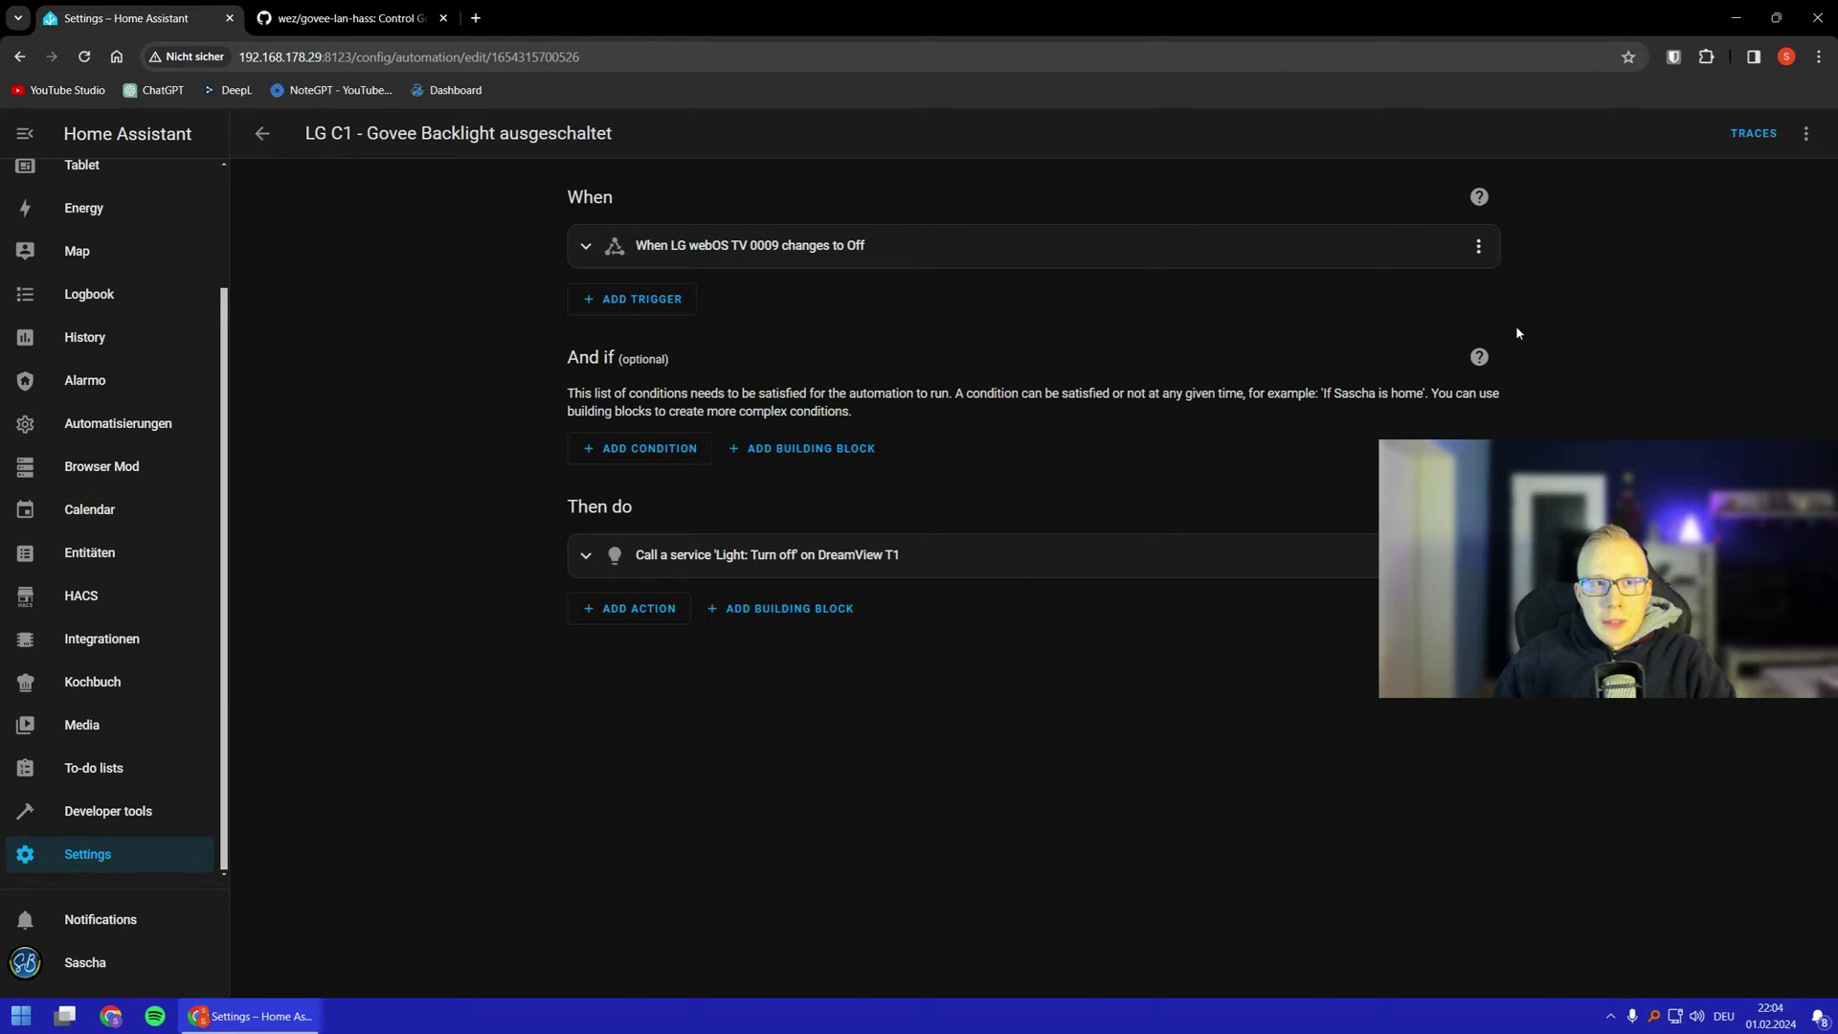
Step: Expand the TV-off trigger and confirm its entity is LG webOS TV 0009
{"action": "left_click", "coordinate": [898, 251]}
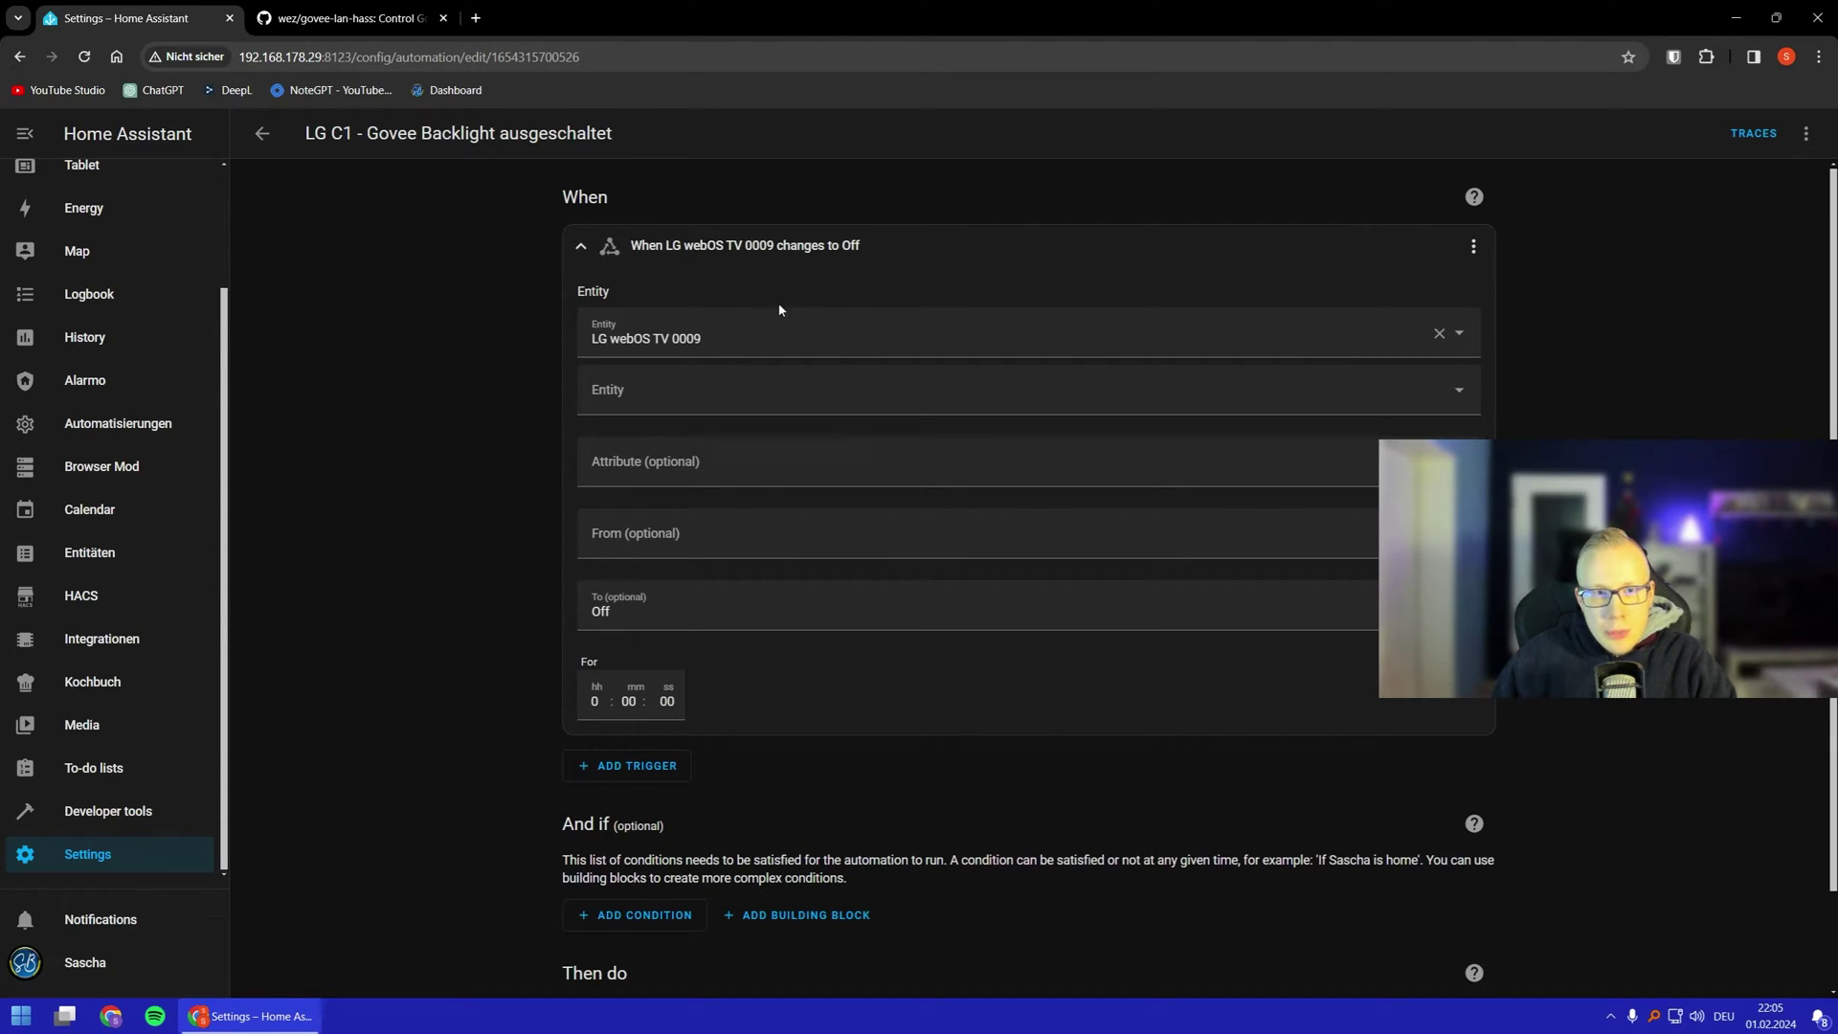
{"action": "left_click", "coordinate": [732, 337]}
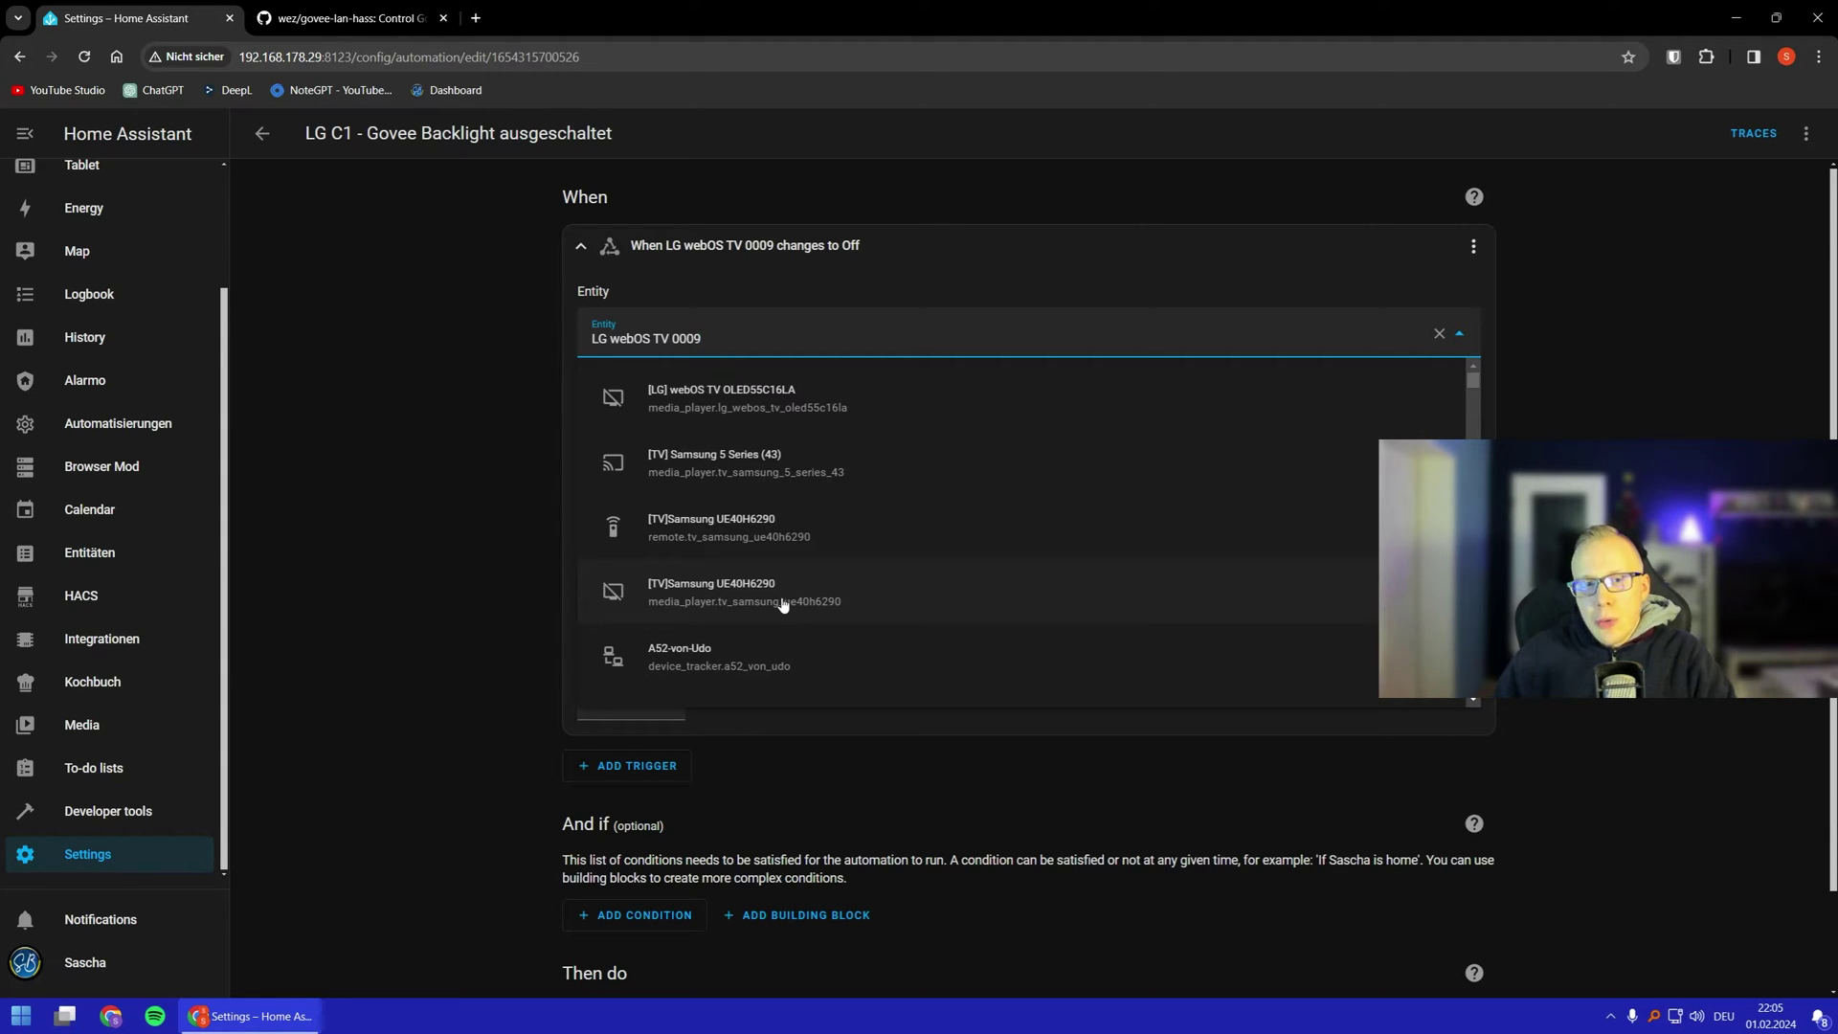
{"action": "left_click", "coordinate": [538, 378]}
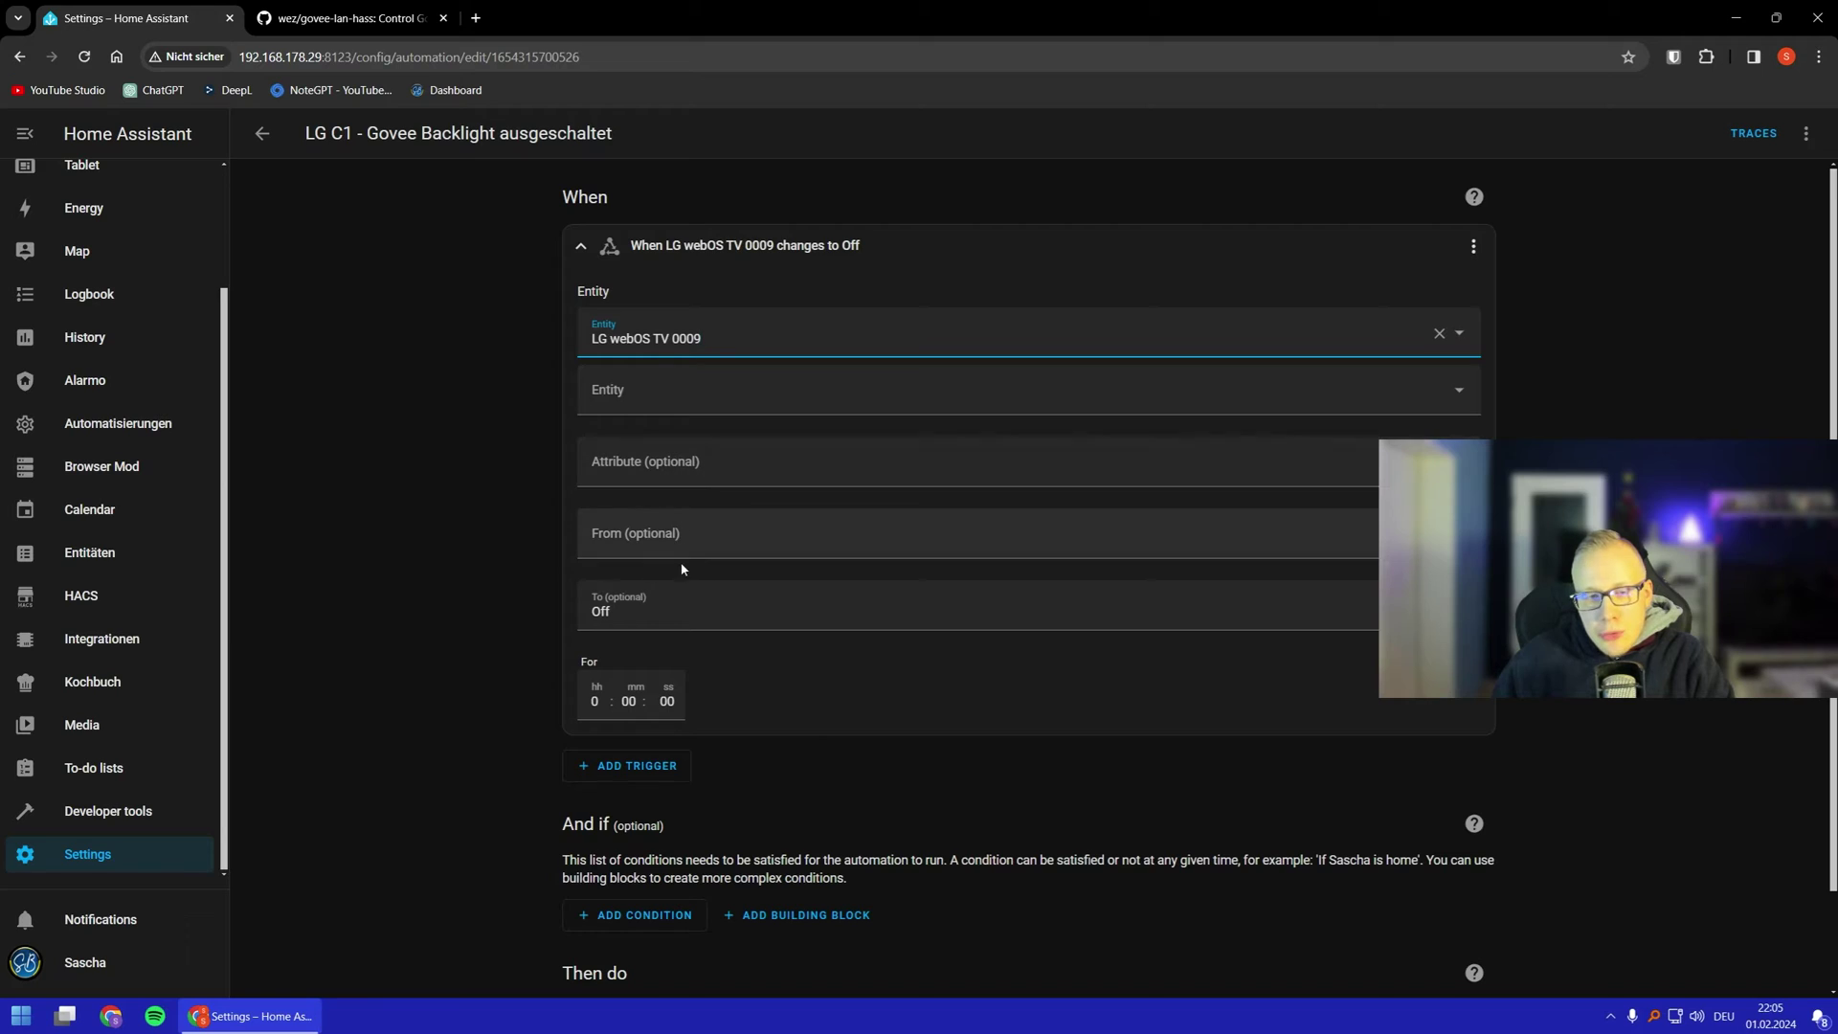
Step: Confirm the trigger's target state stays Off and review the DreamView T1 turn-off action
{"action": "left_click", "coordinate": [662, 602]}
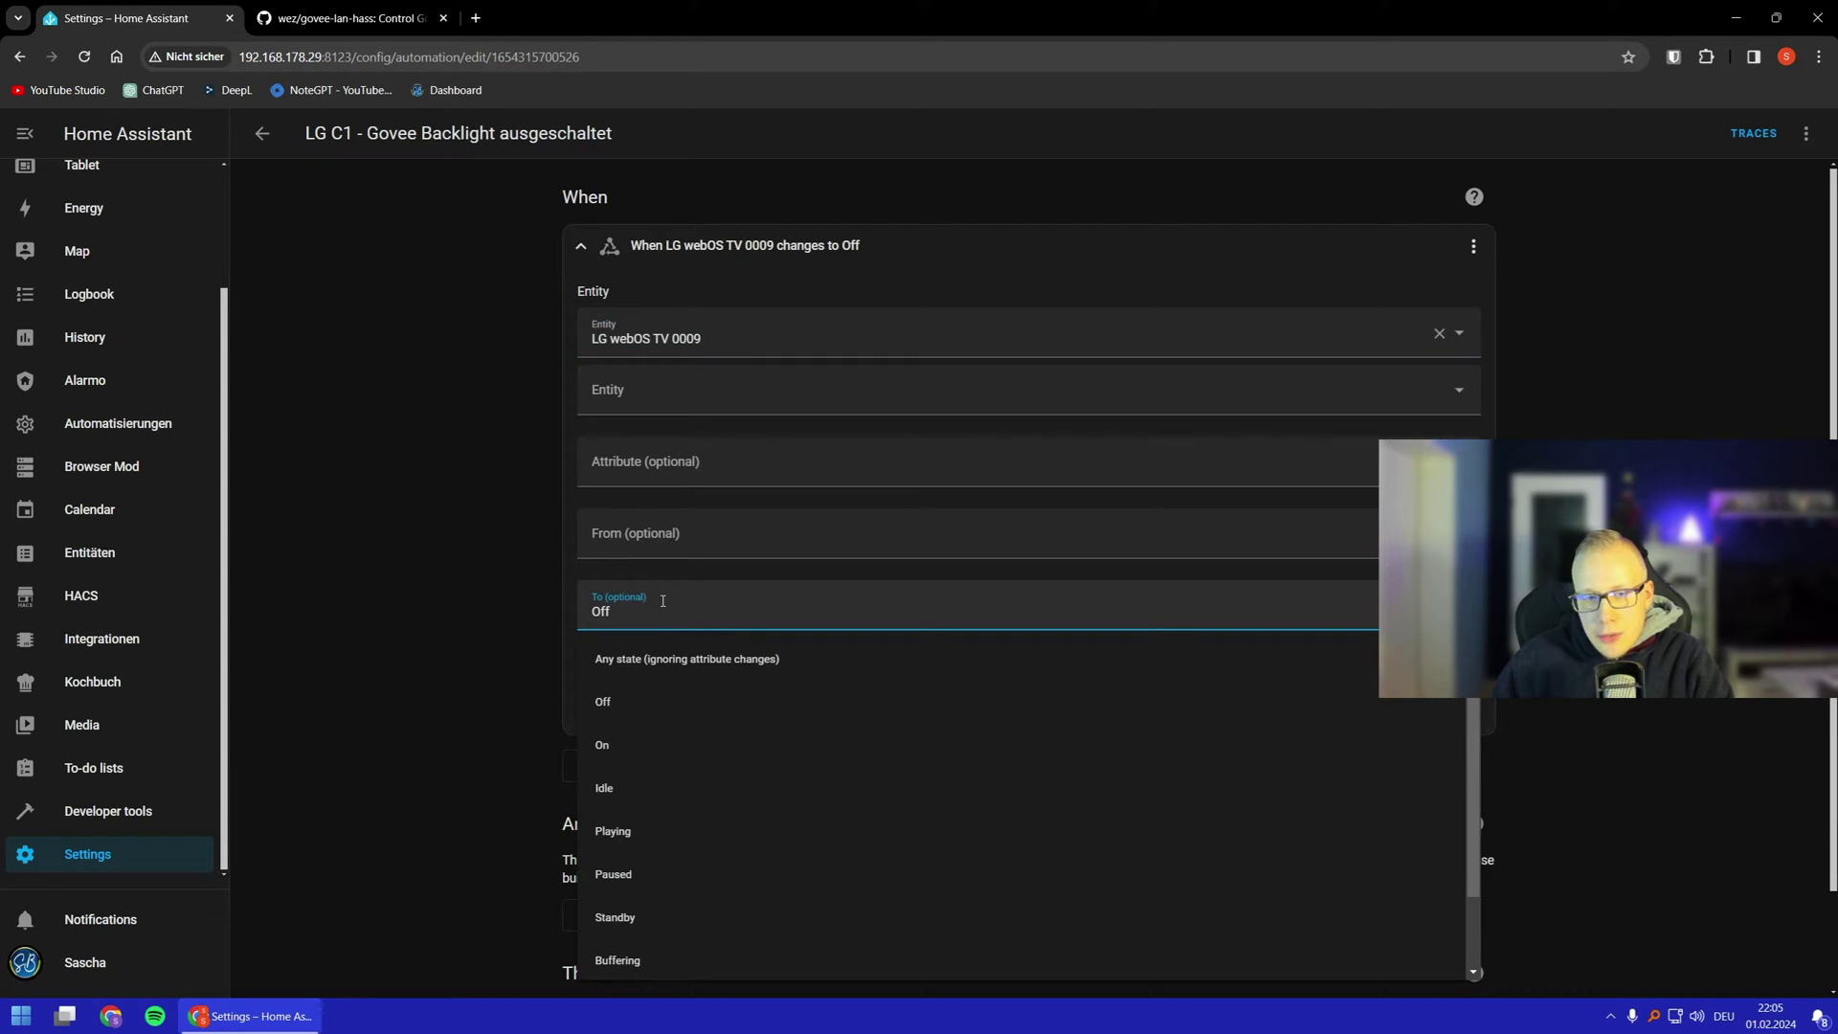
{"action": "scroll", "coordinate": [713, 814], "scroll_direction": "down", "scroll_amount": 1}
{"action": "scroll", "coordinate": [717, 816], "scroll_direction": "up", "scroll_amount": 1}
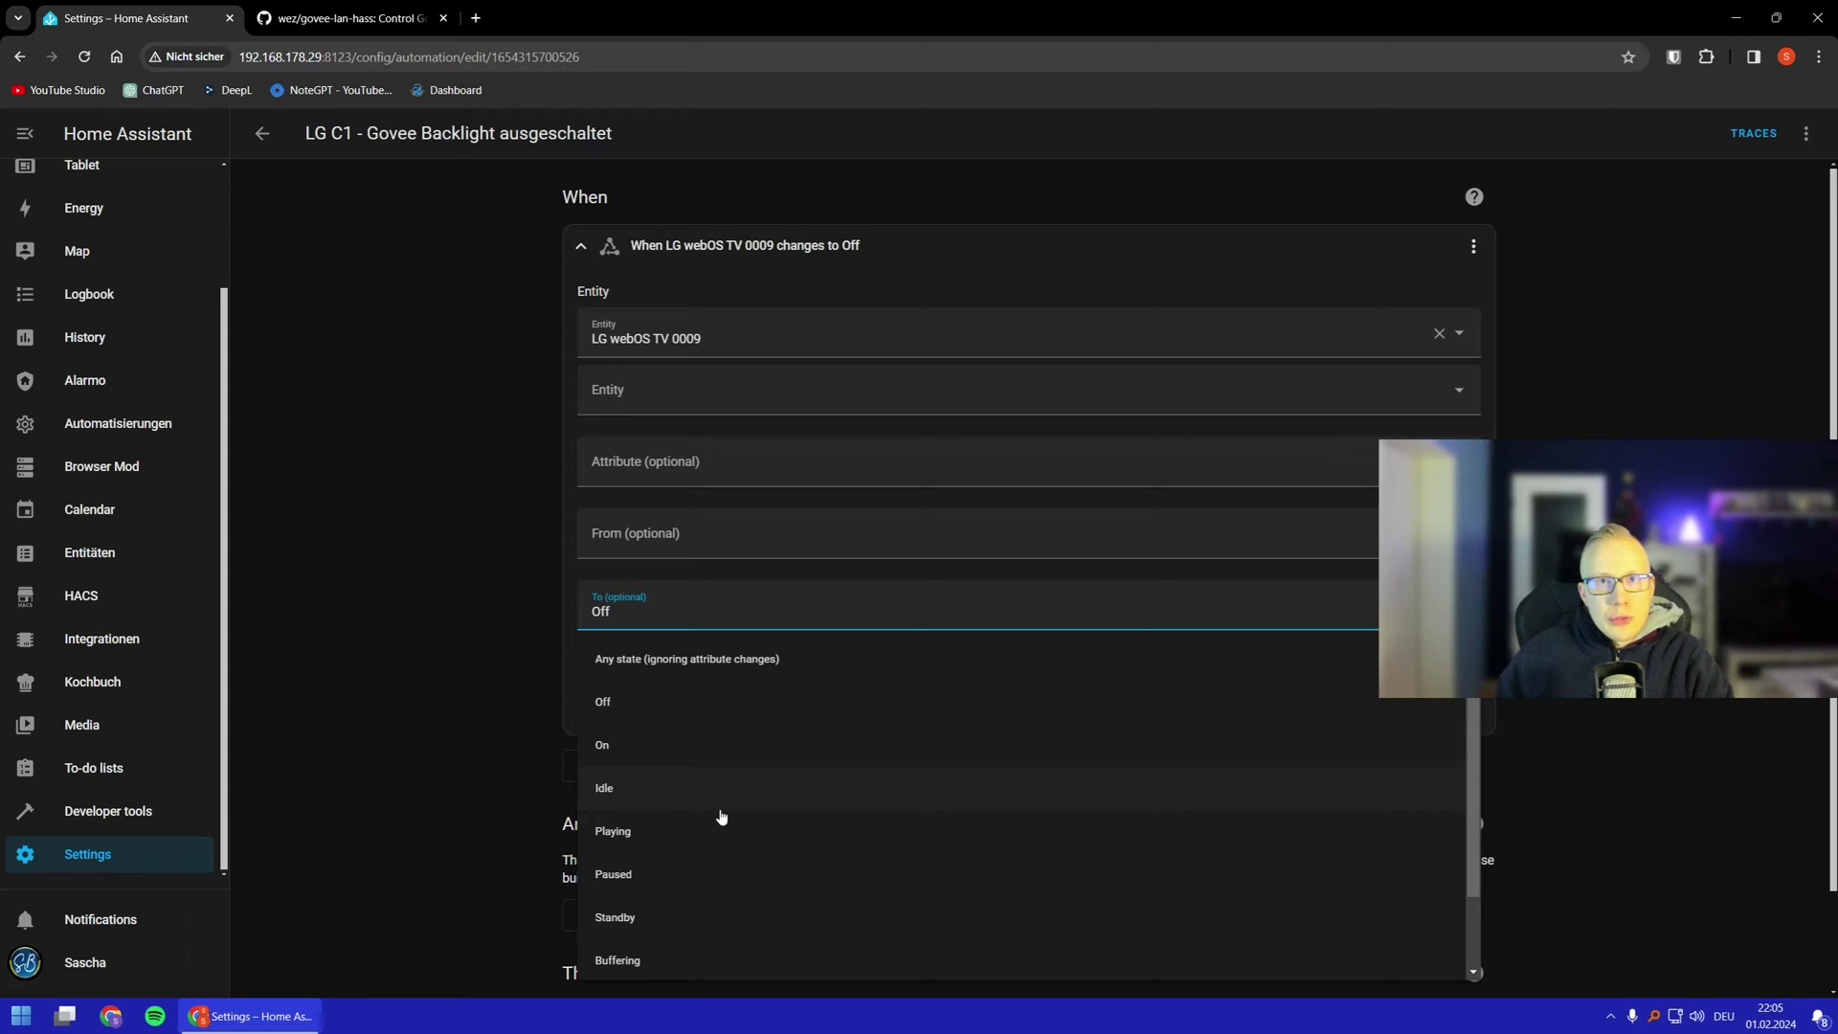
{"action": "left_click", "coordinate": [434, 630]}
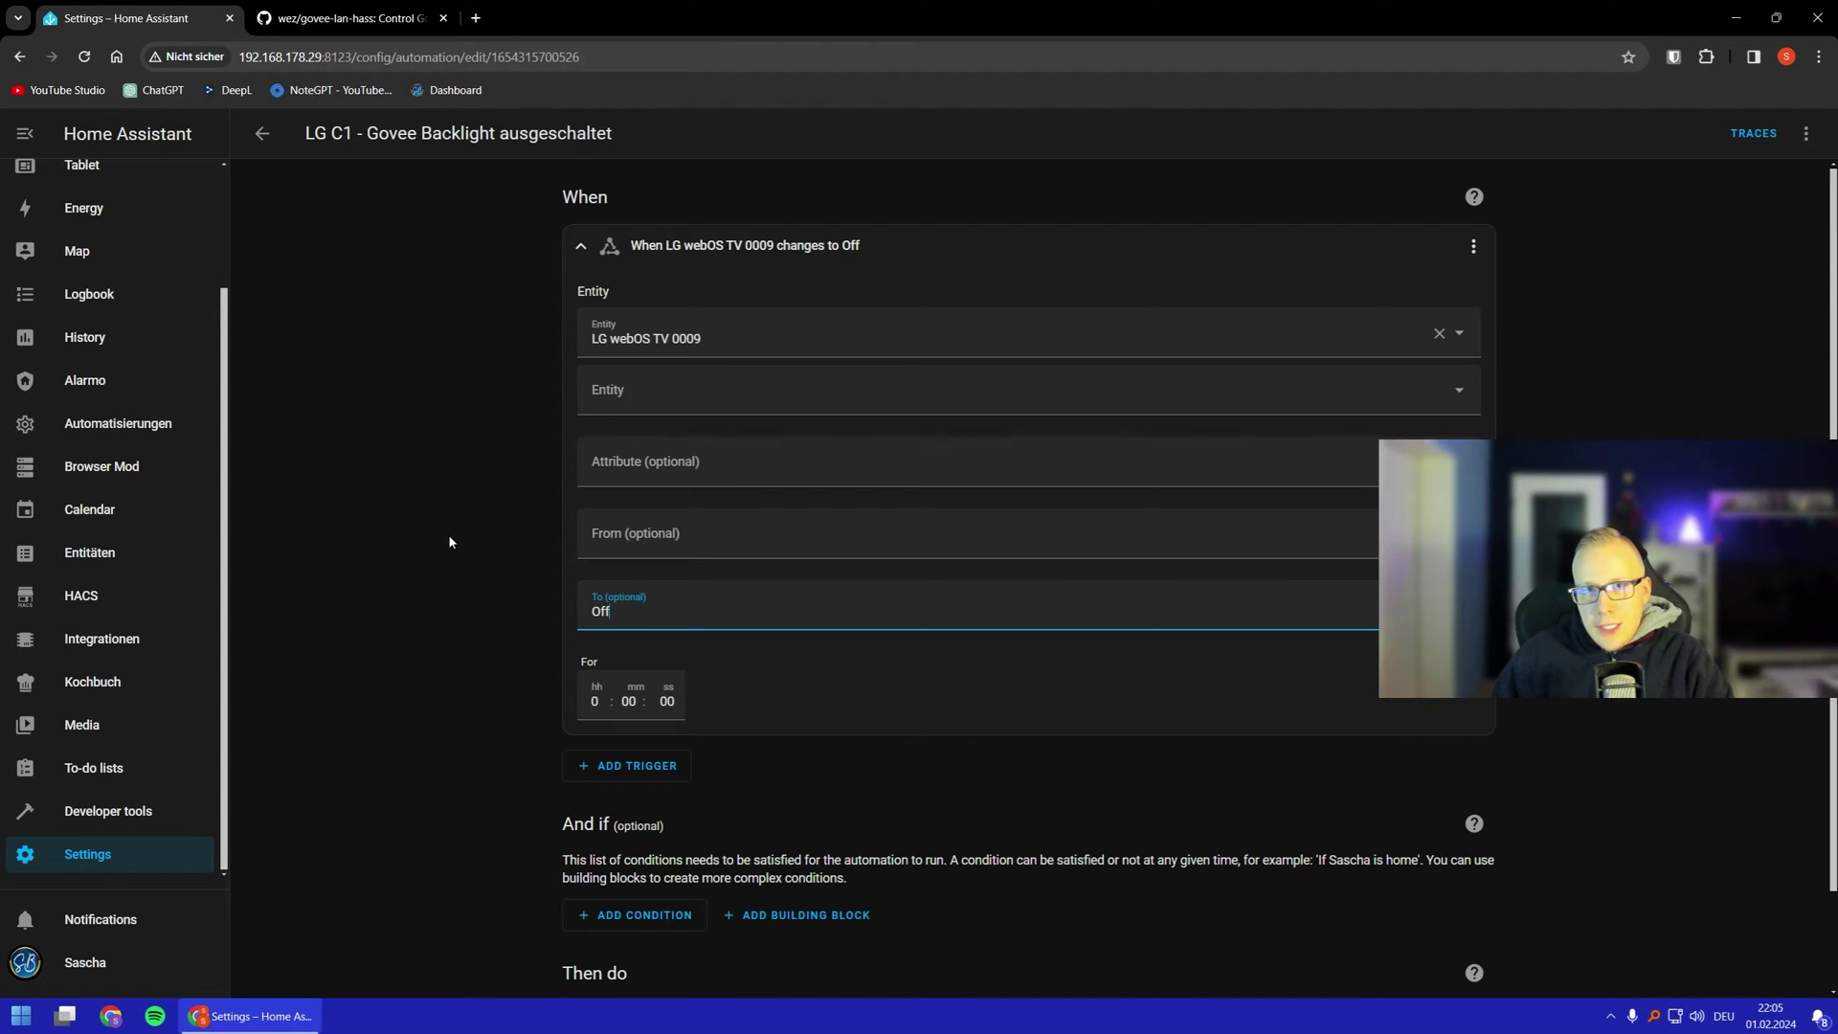
{"action": "scroll", "coordinate": [447, 532], "scroll_direction": "down", "scroll_amount": 4}
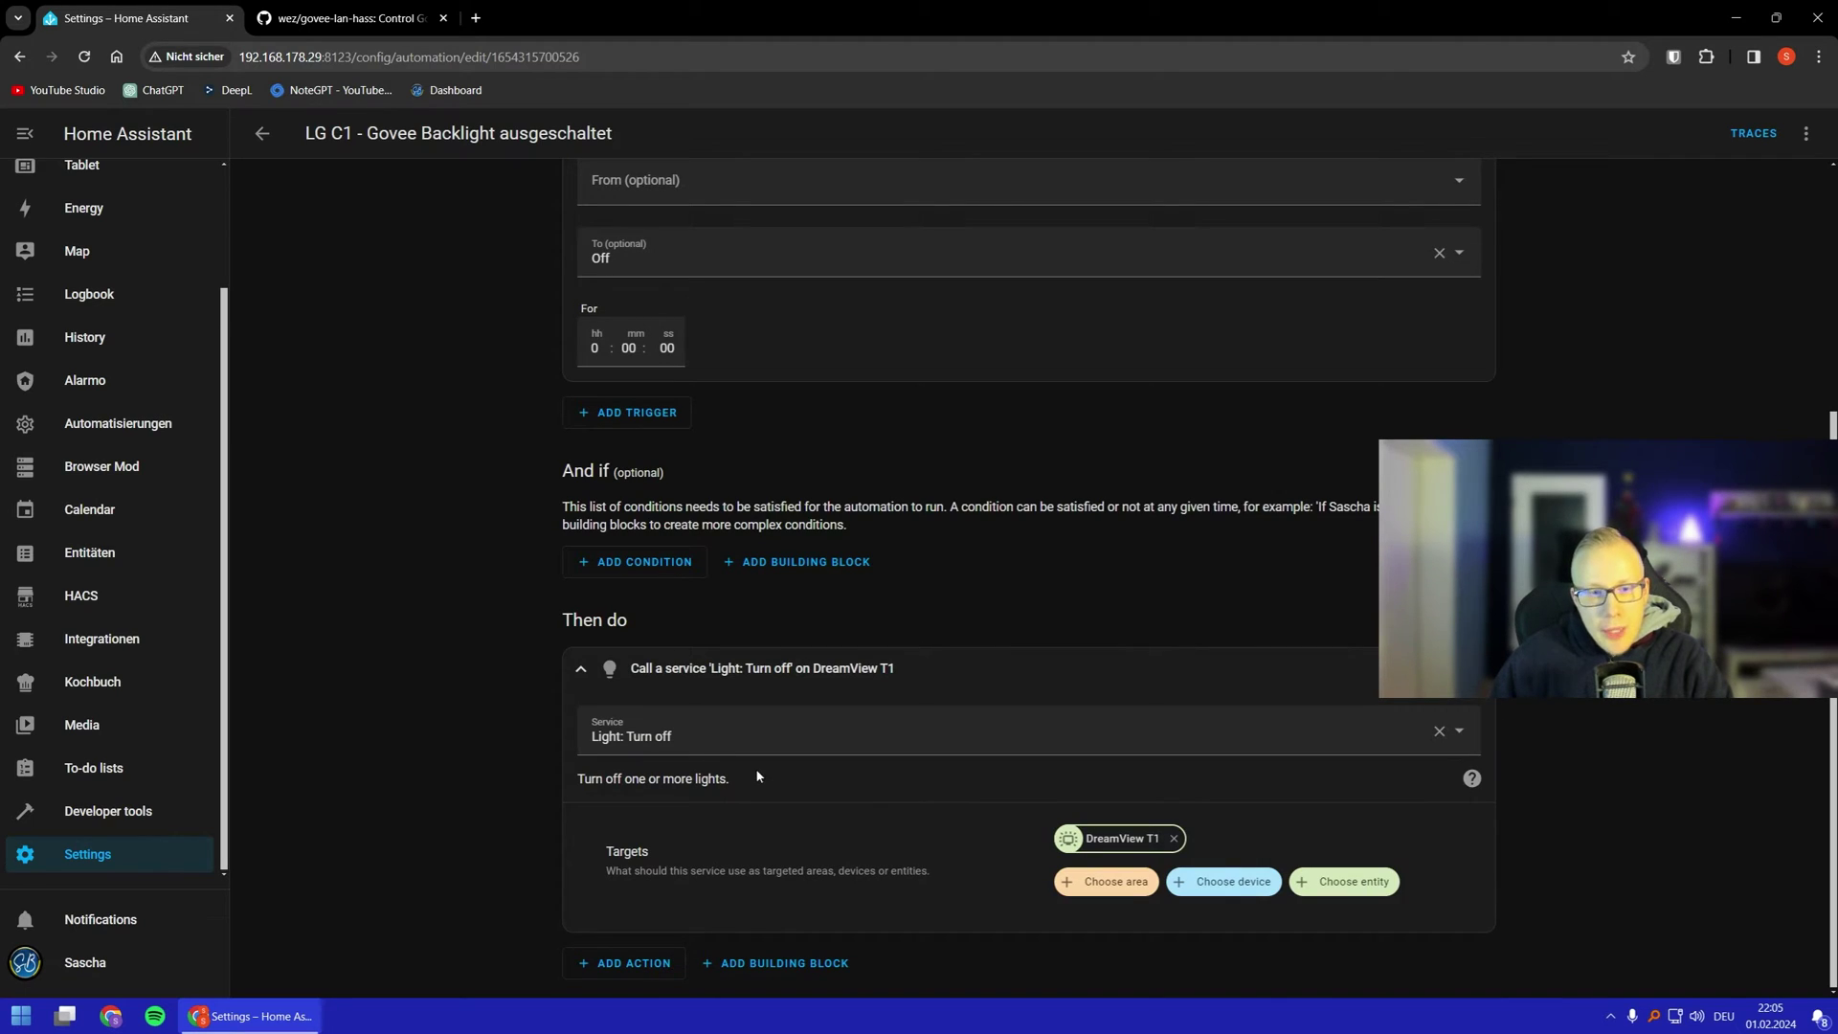
{"action": "scroll", "coordinate": [864, 739], "scroll_direction": "up", "scroll_amount": 4}
{"action": "left_click", "coordinate": [1809, 137]}
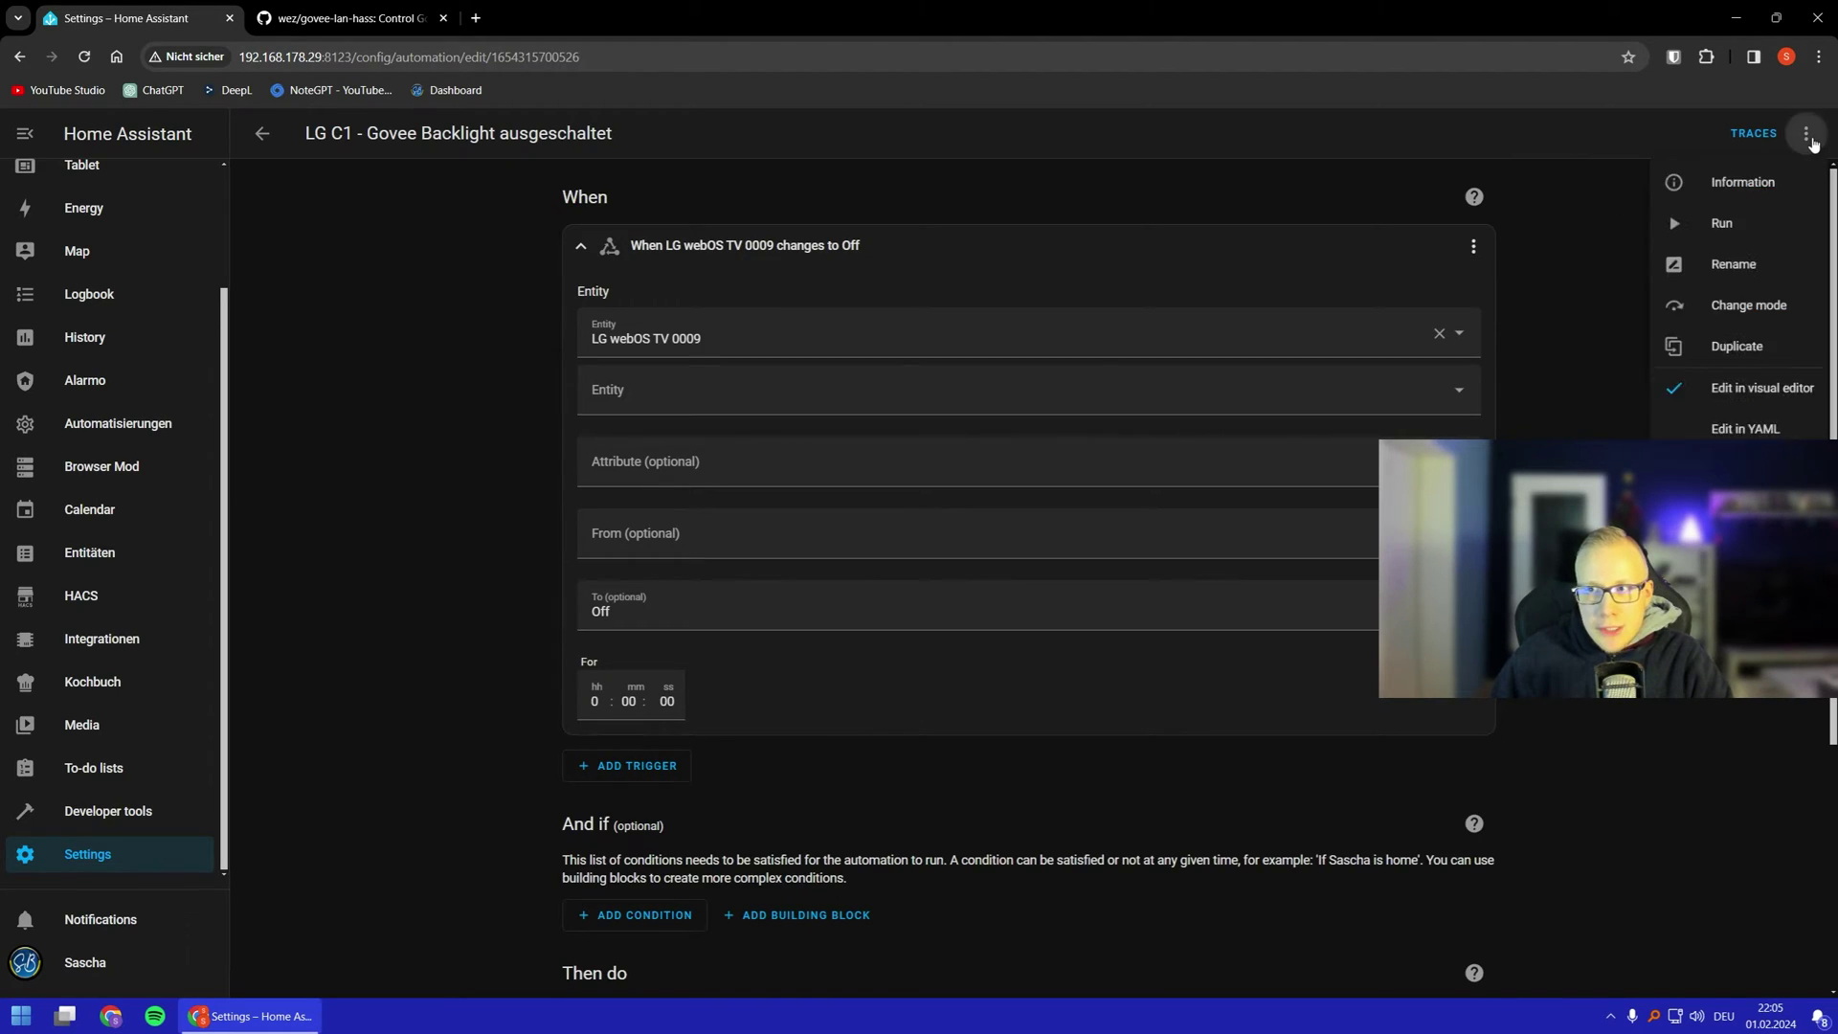
Step: Review the automation as YAML, then return to the visual editor for 'LG C1 - Govee Backlight eingeschaltet'
{"action": "left_click", "coordinate": [1744, 428]}
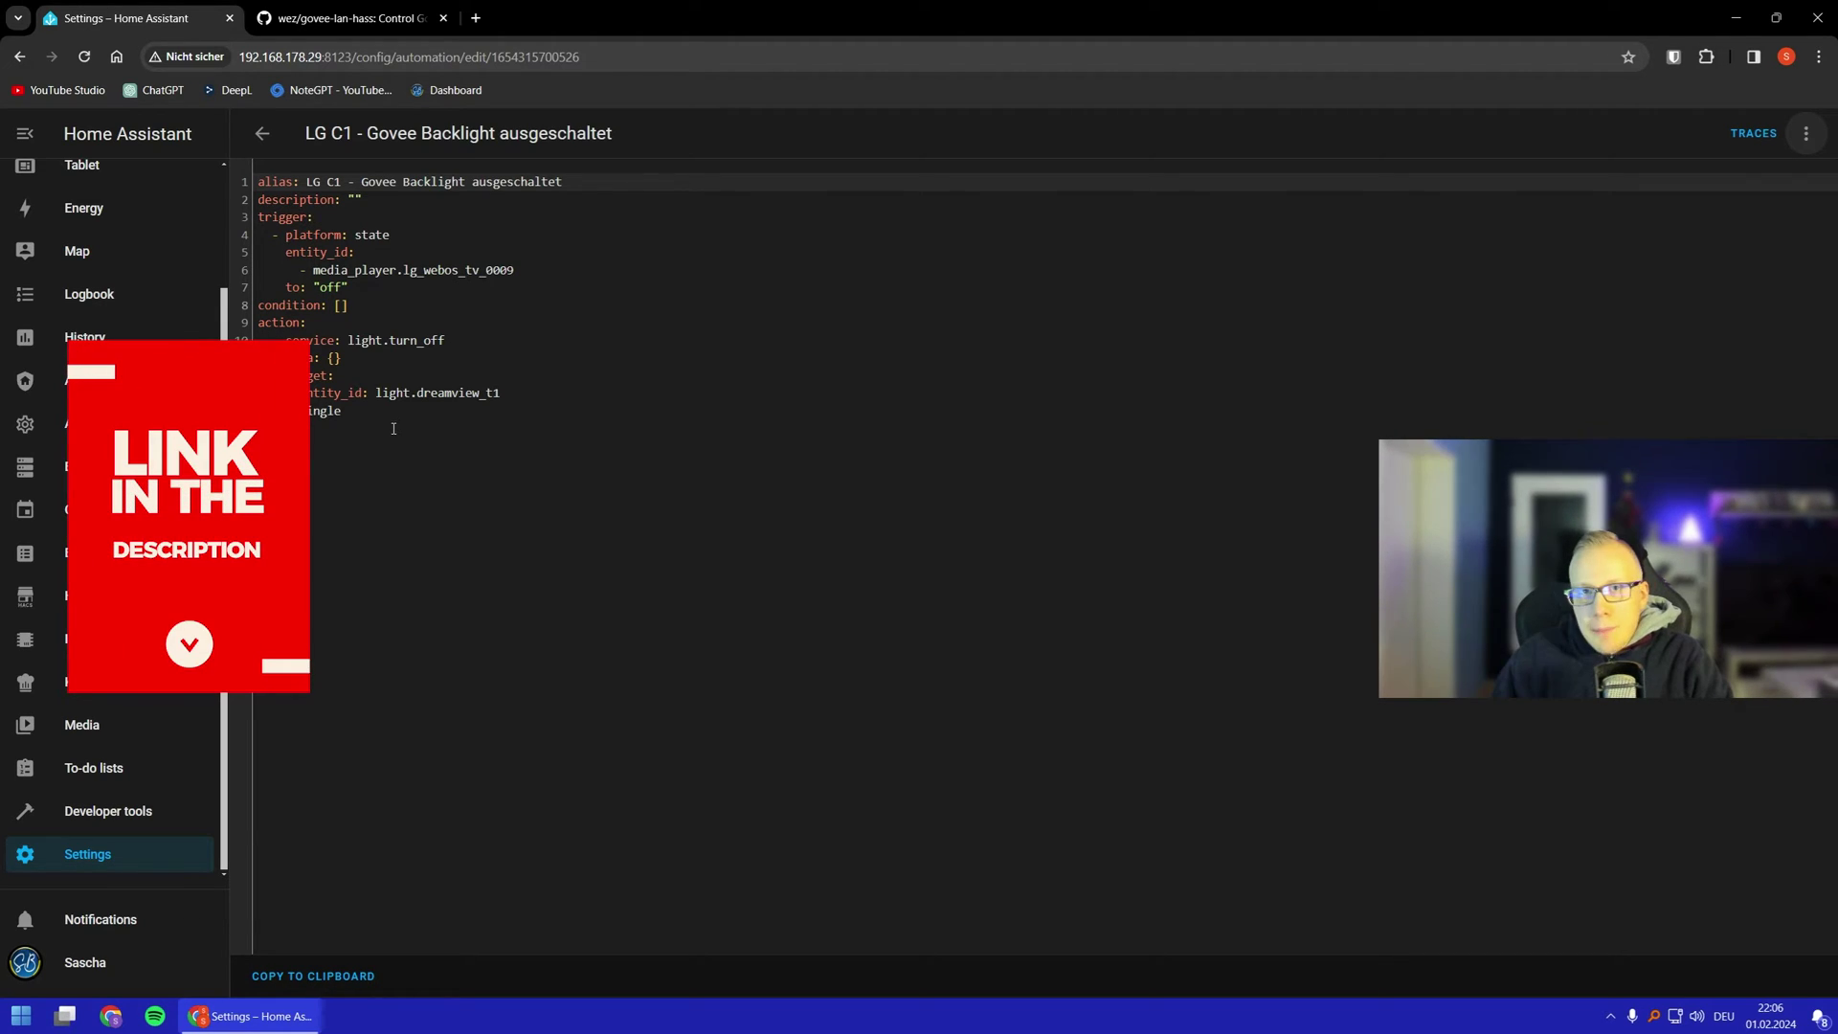
{"action": "left_click", "coordinate": [1809, 136]}
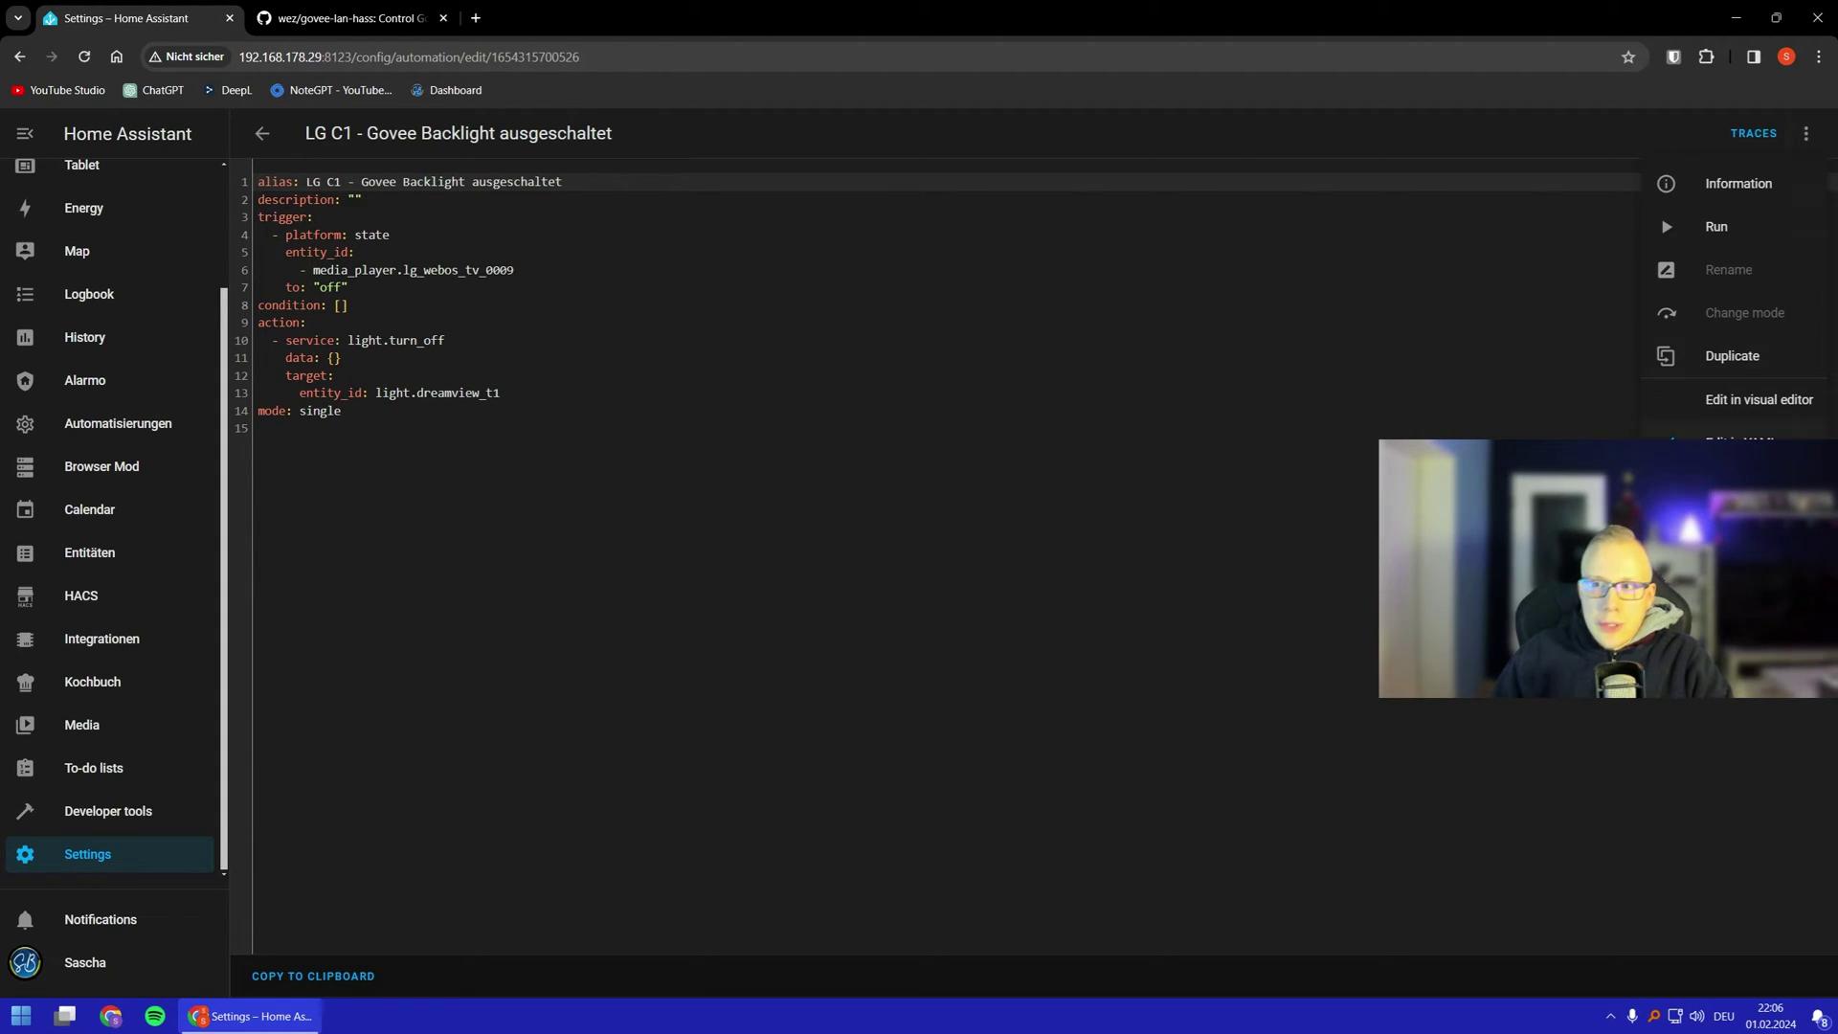
{"action": "left_click", "coordinate": [1727, 398]}
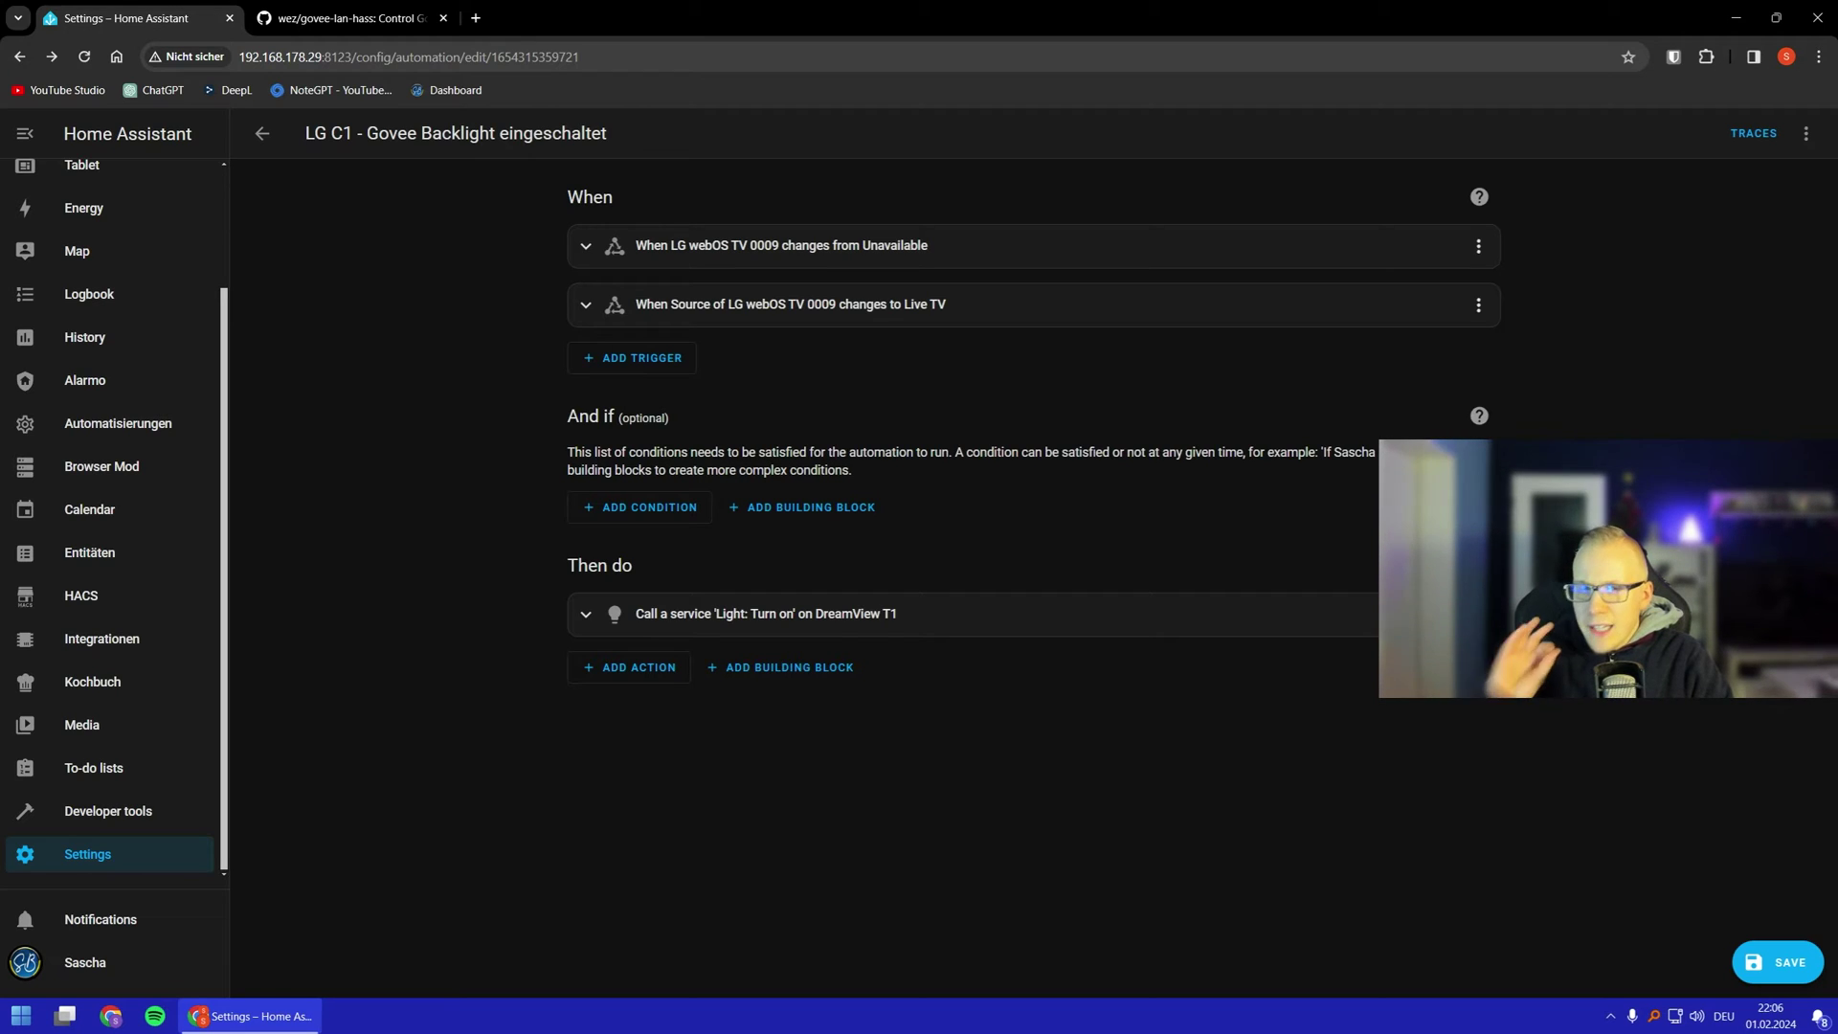
Step: Expand the TV state trigger, keep its from-state as Unavailable, then collapse it
{"action": "left_click", "coordinate": [804, 251]}
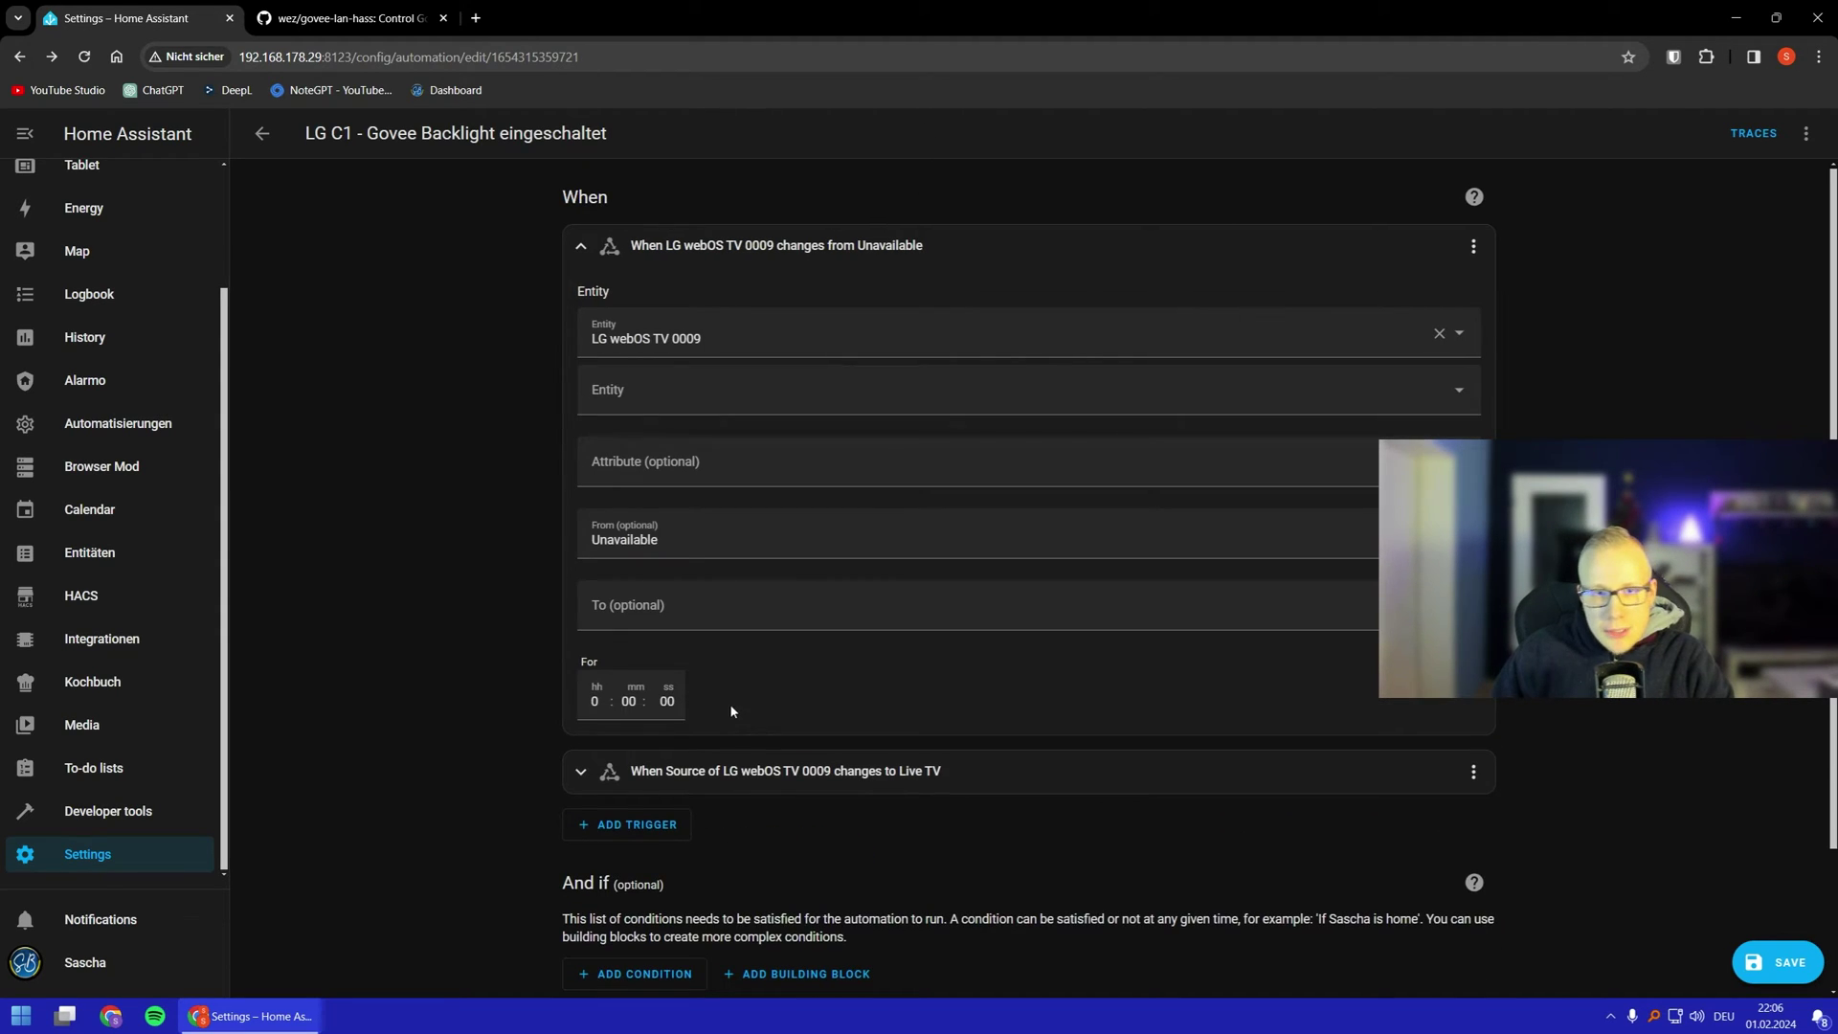
{"action": "left_click", "coordinate": [704, 534]}
{"action": "scroll", "coordinate": [764, 685], "scroll_direction": "down", "scroll_amount": 1}
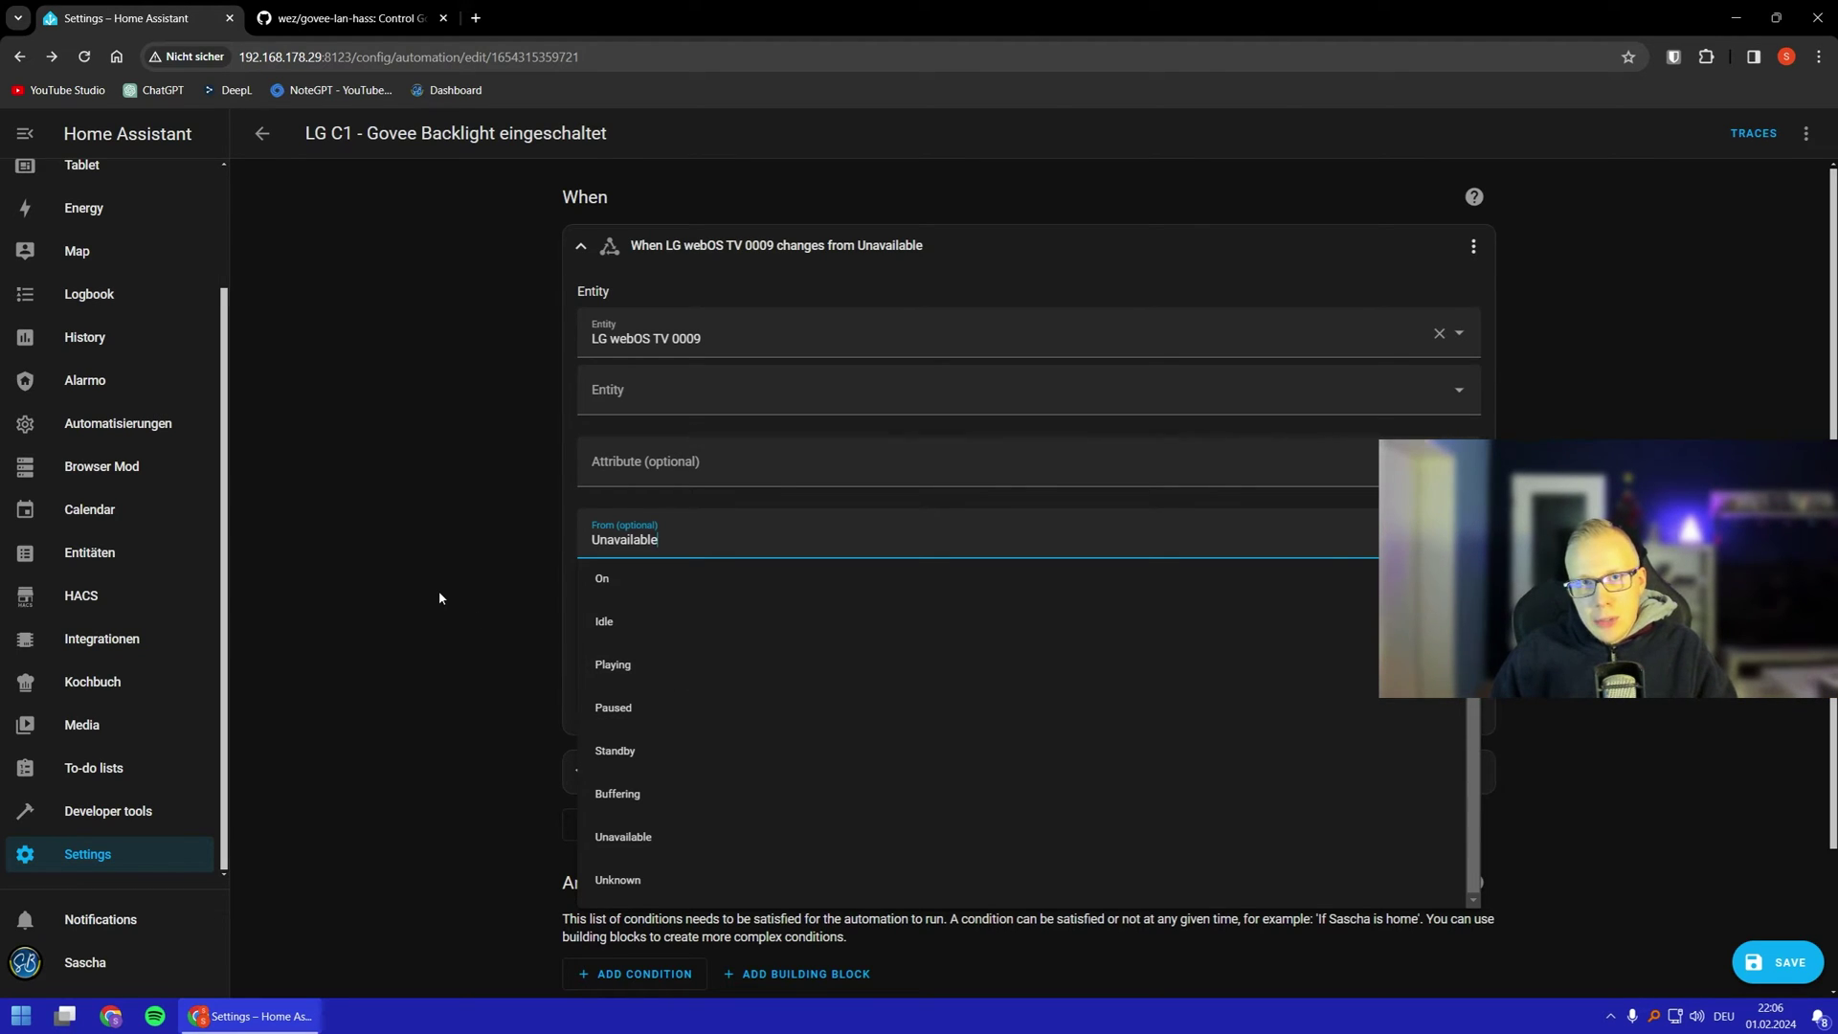
{"action": "left_click", "coordinate": [494, 594]}
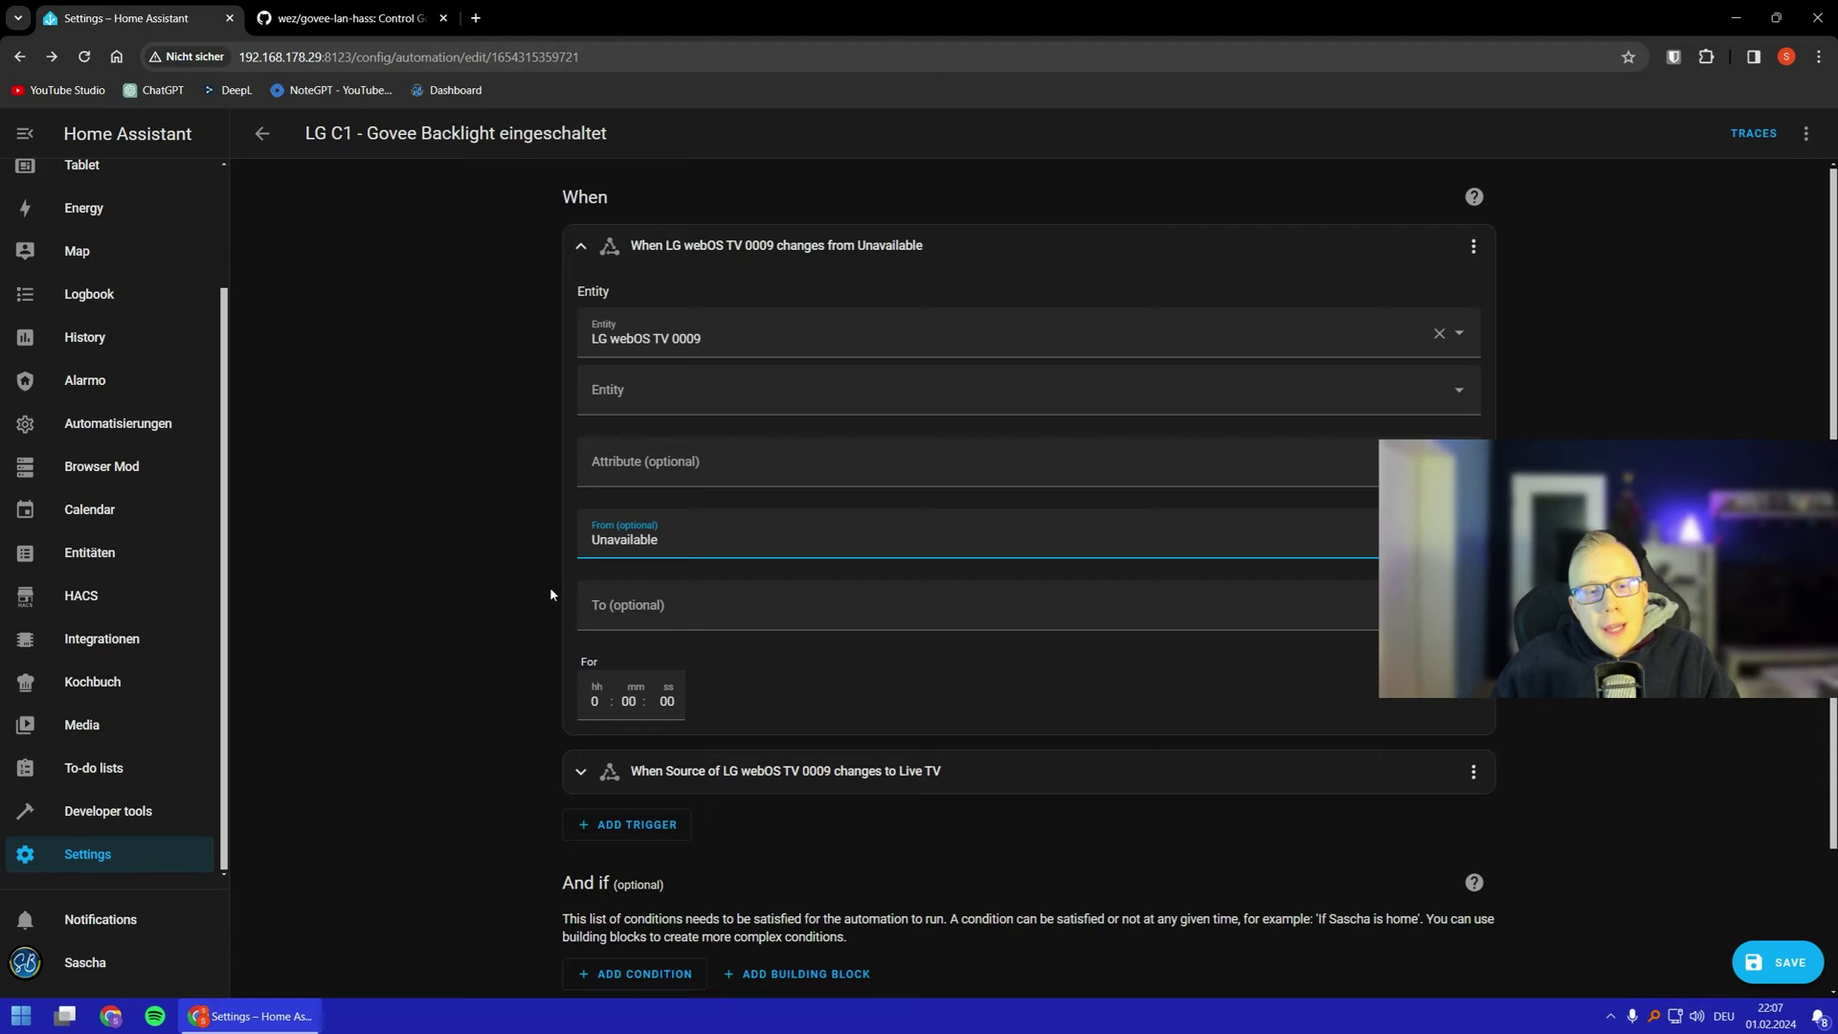
{"action": "left_click", "coordinate": [720, 539]}
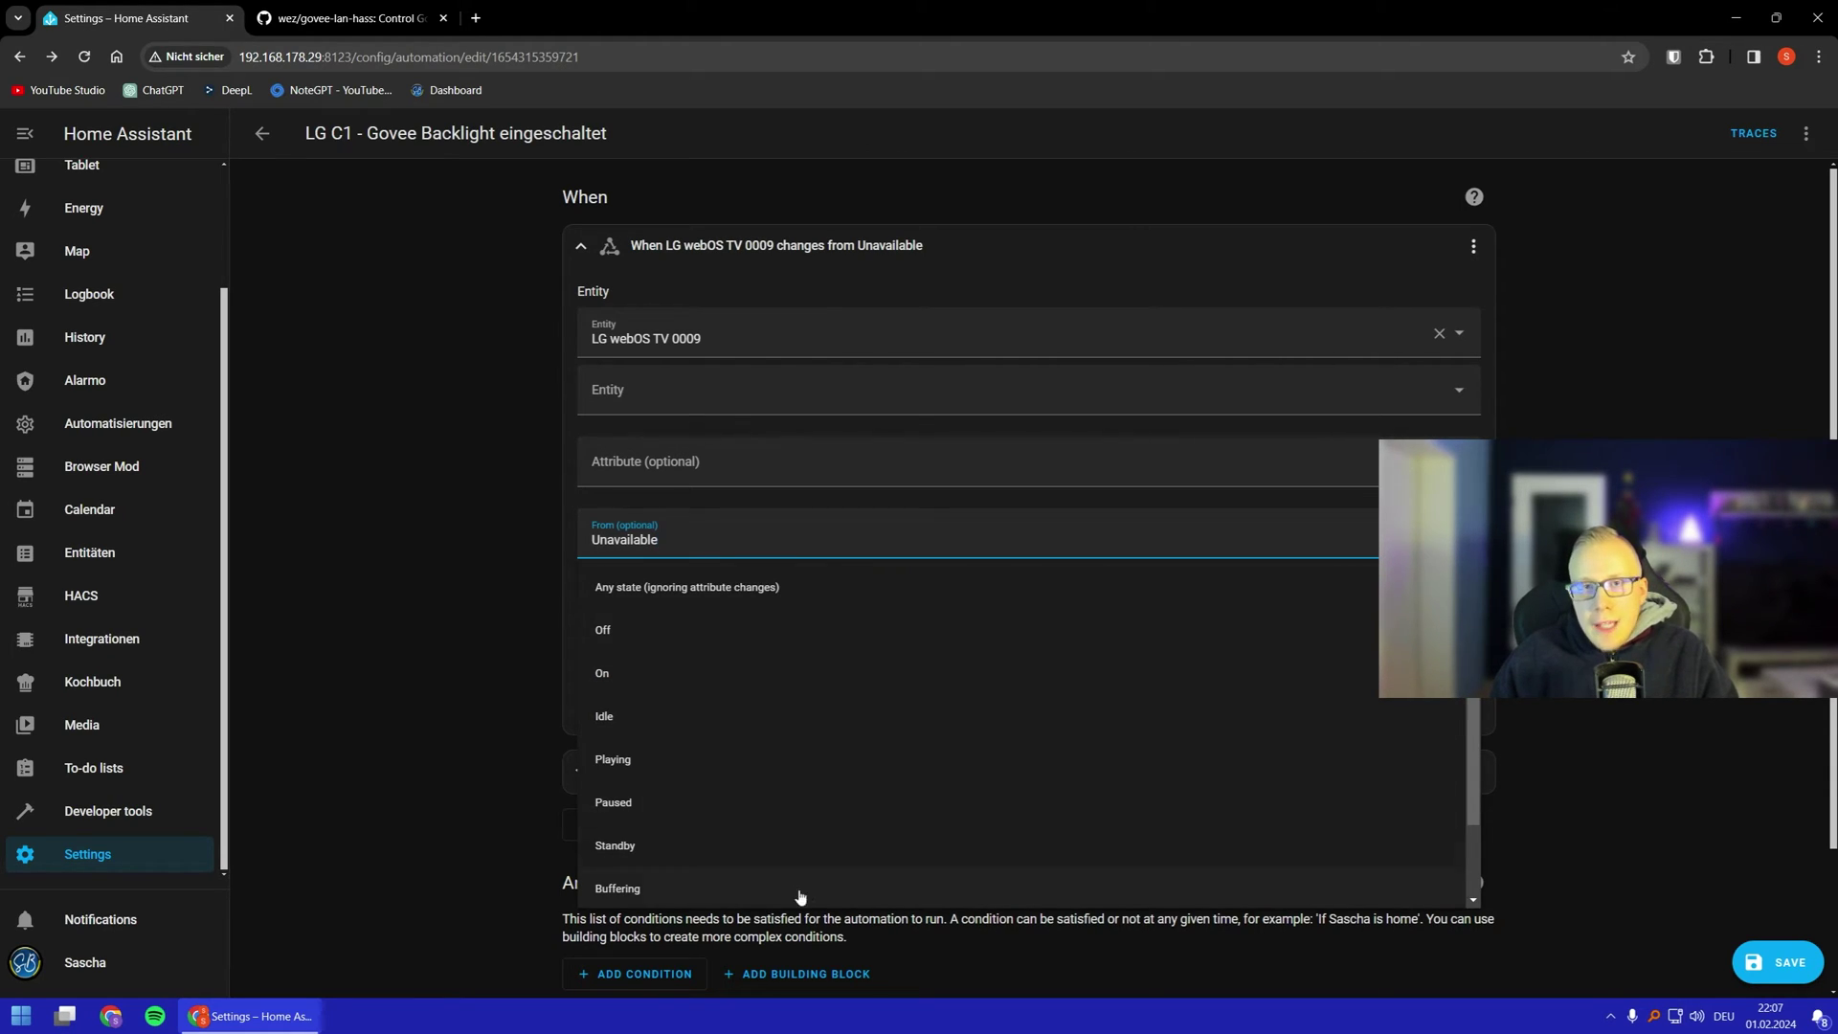
{"action": "scroll", "coordinate": [770, 862], "scroll_direction": "down", "scroll_amount": 1}
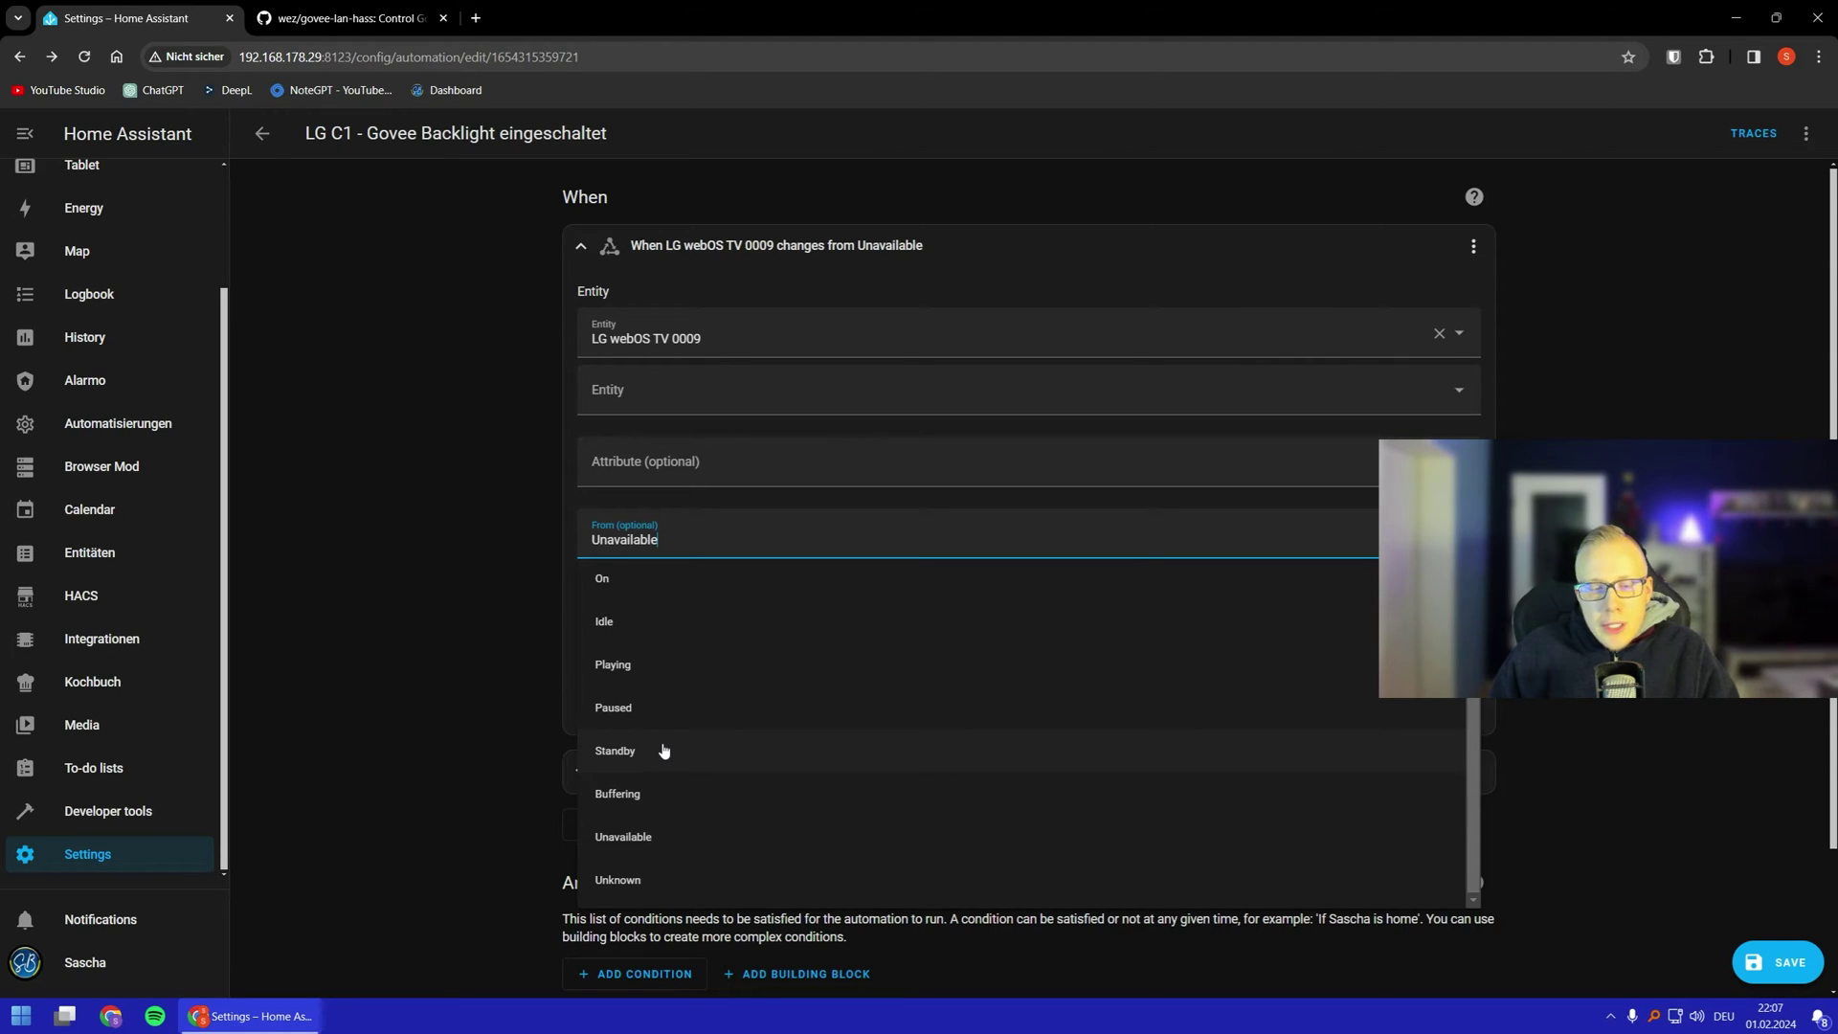
{"action": "scroll", "coordinate": [644, 750], "scroll_direction": "up", "scroll_amount": 1}
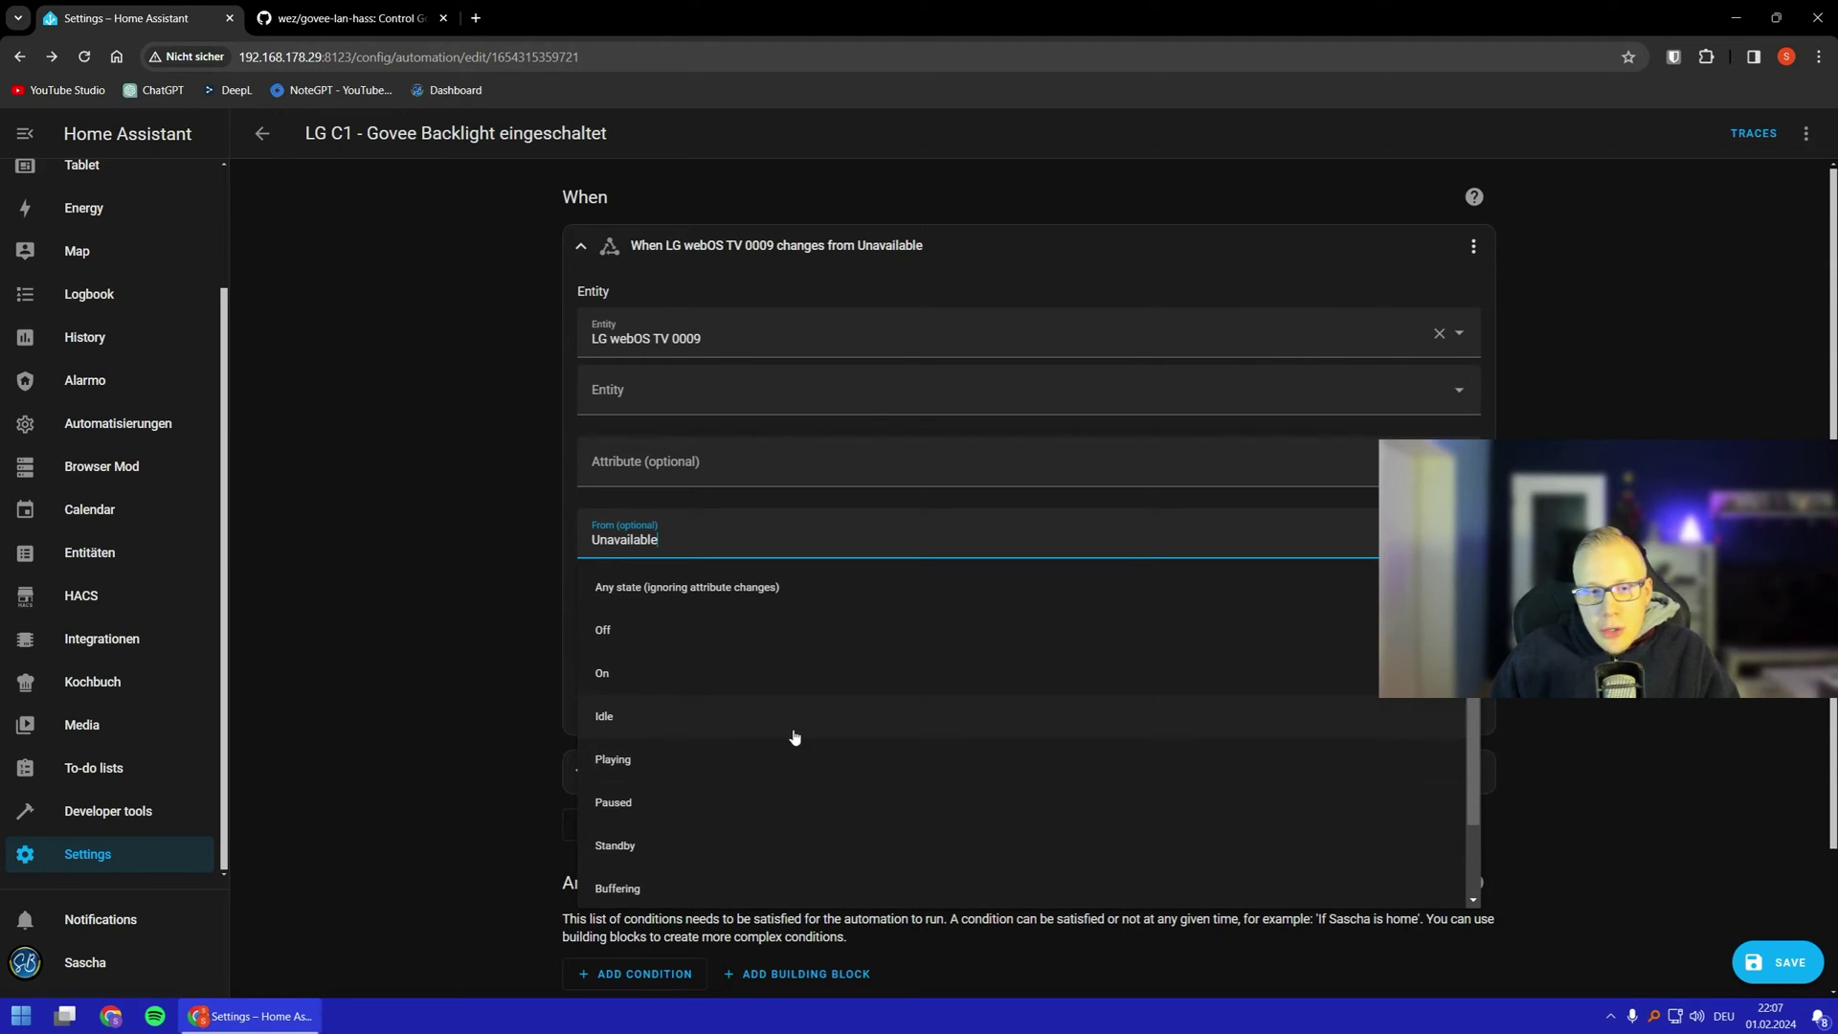
{"action": "left_click", "coordinate": [476, 636]}
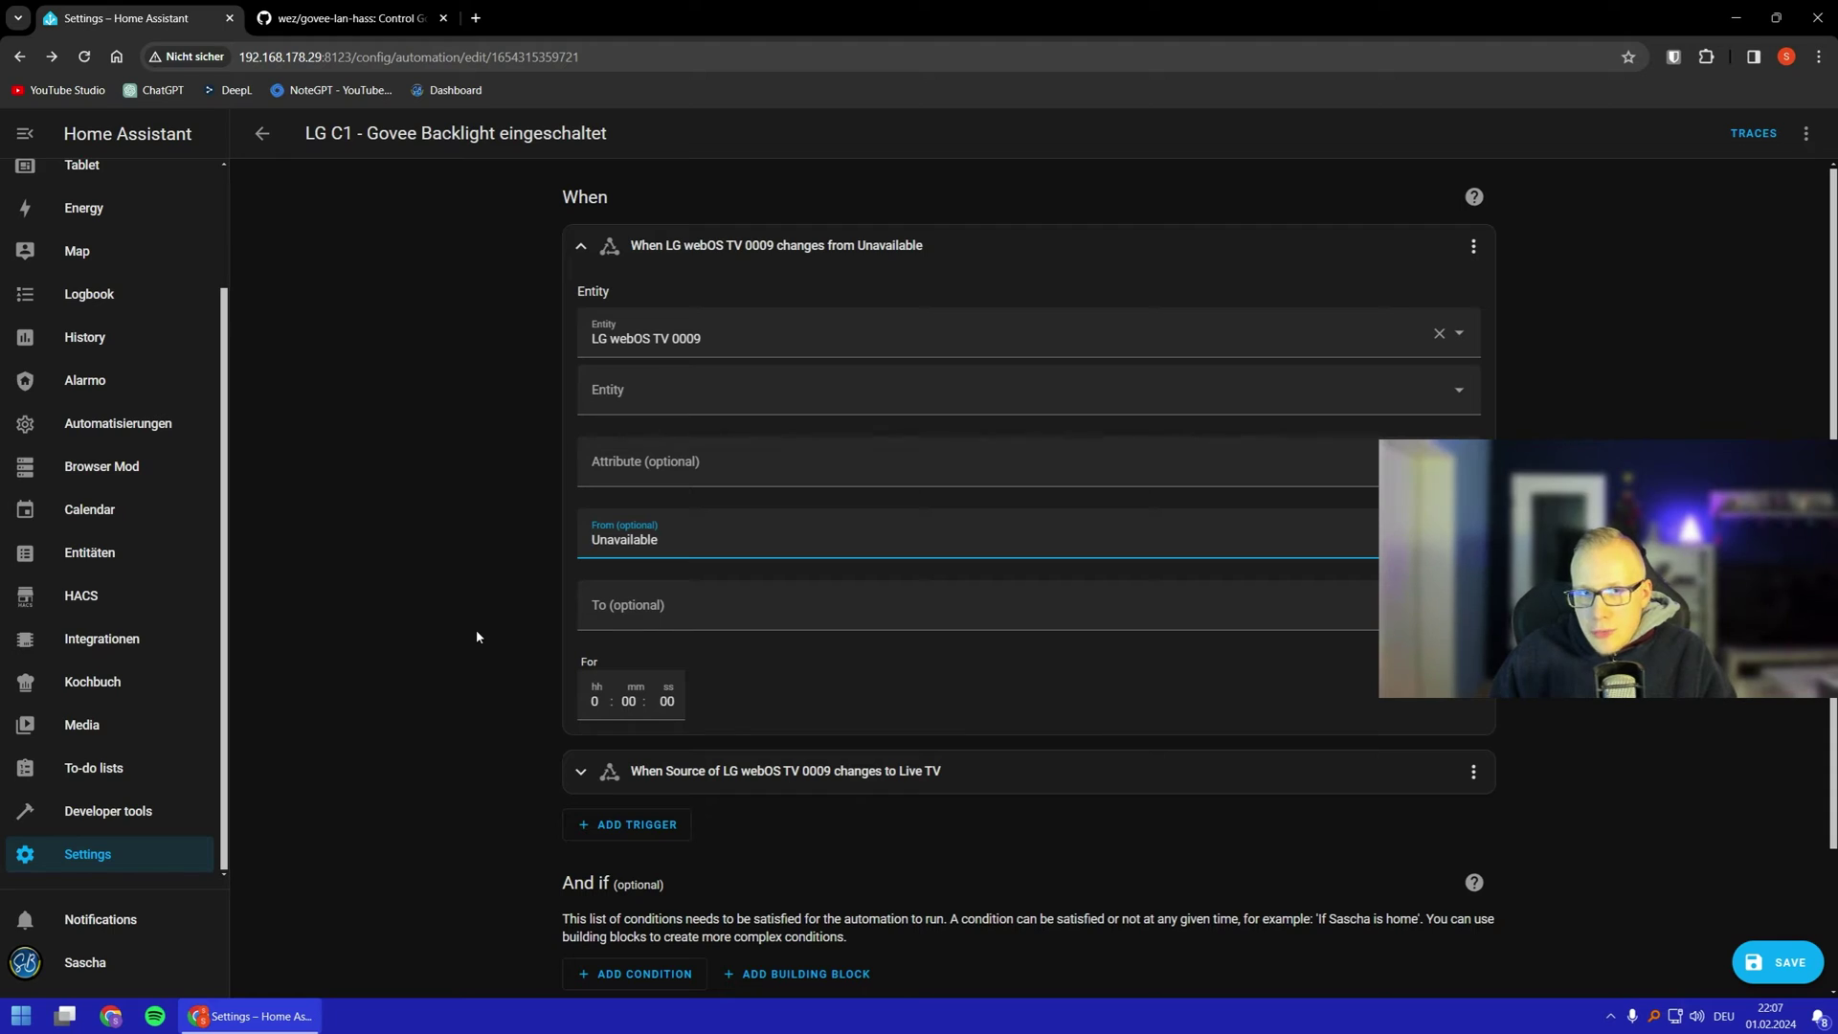
{"action": "left_click", "coordinate": [732, 247]}
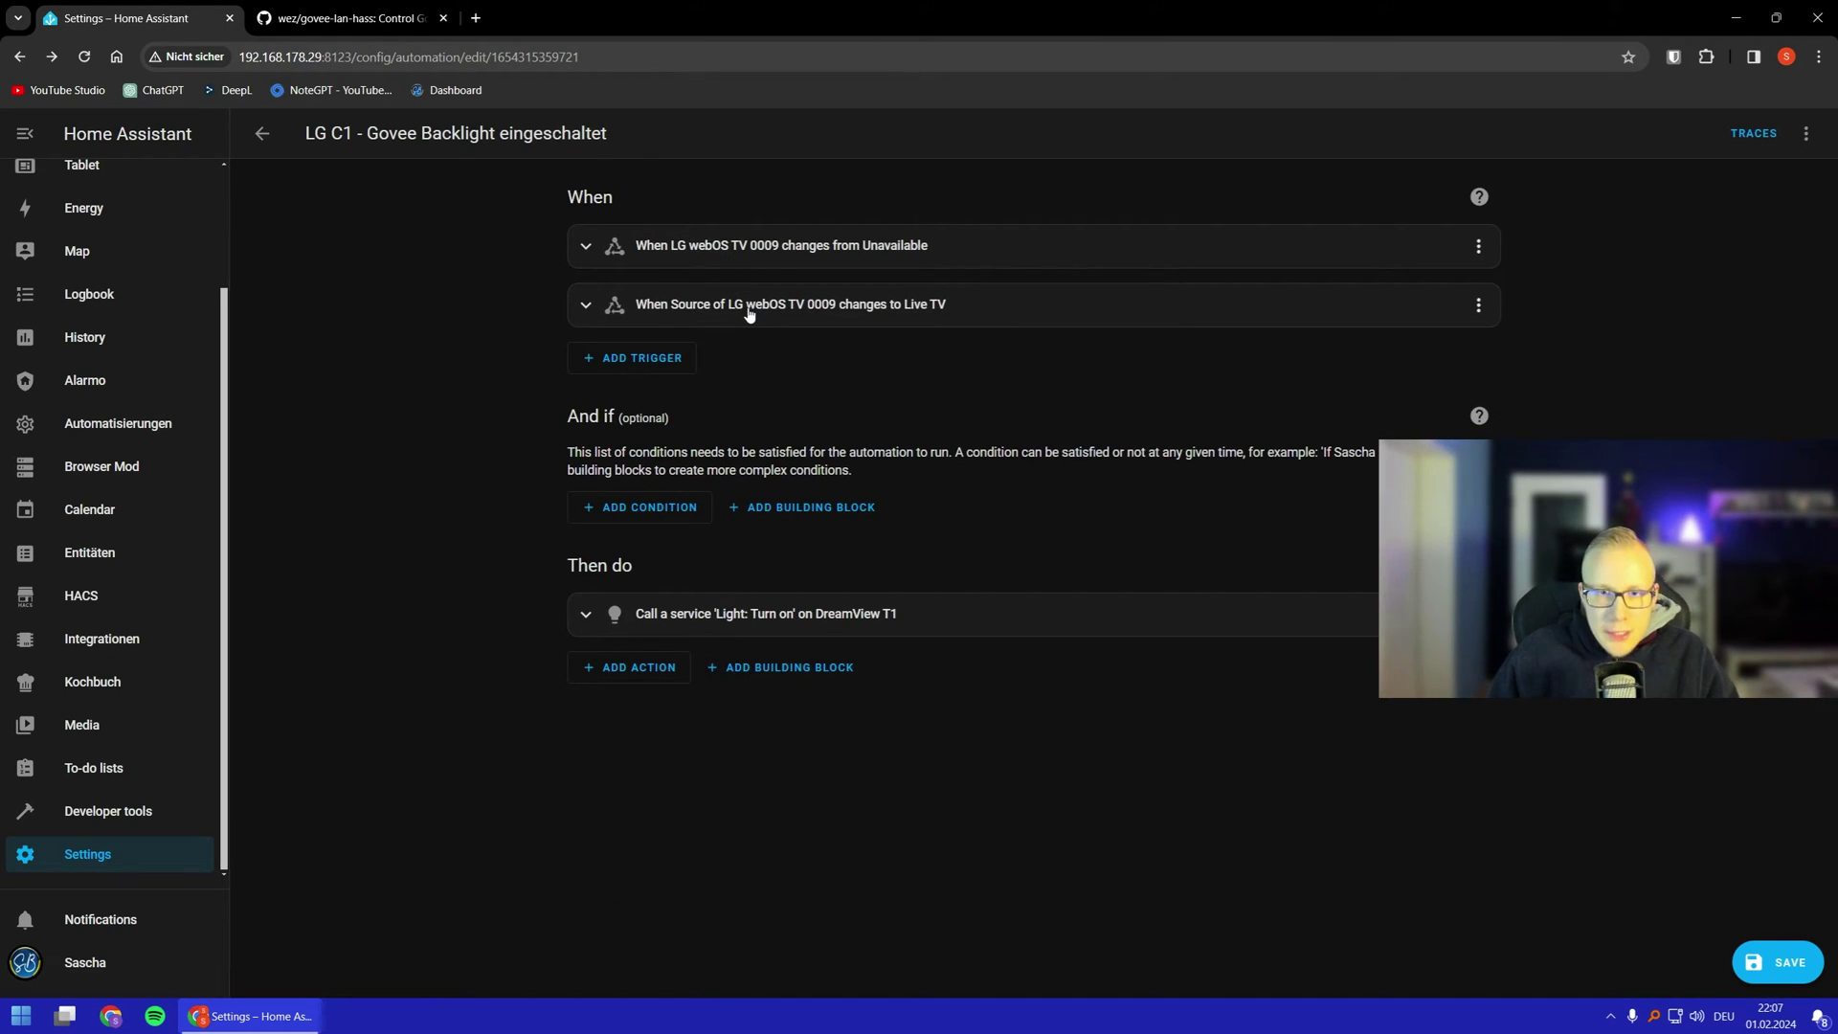
Step: Verify the second trigger watches LG webOS TV 0009's Source attribute changing to Live TV
{"action": "left_click", "coordinate": [749, 308]}
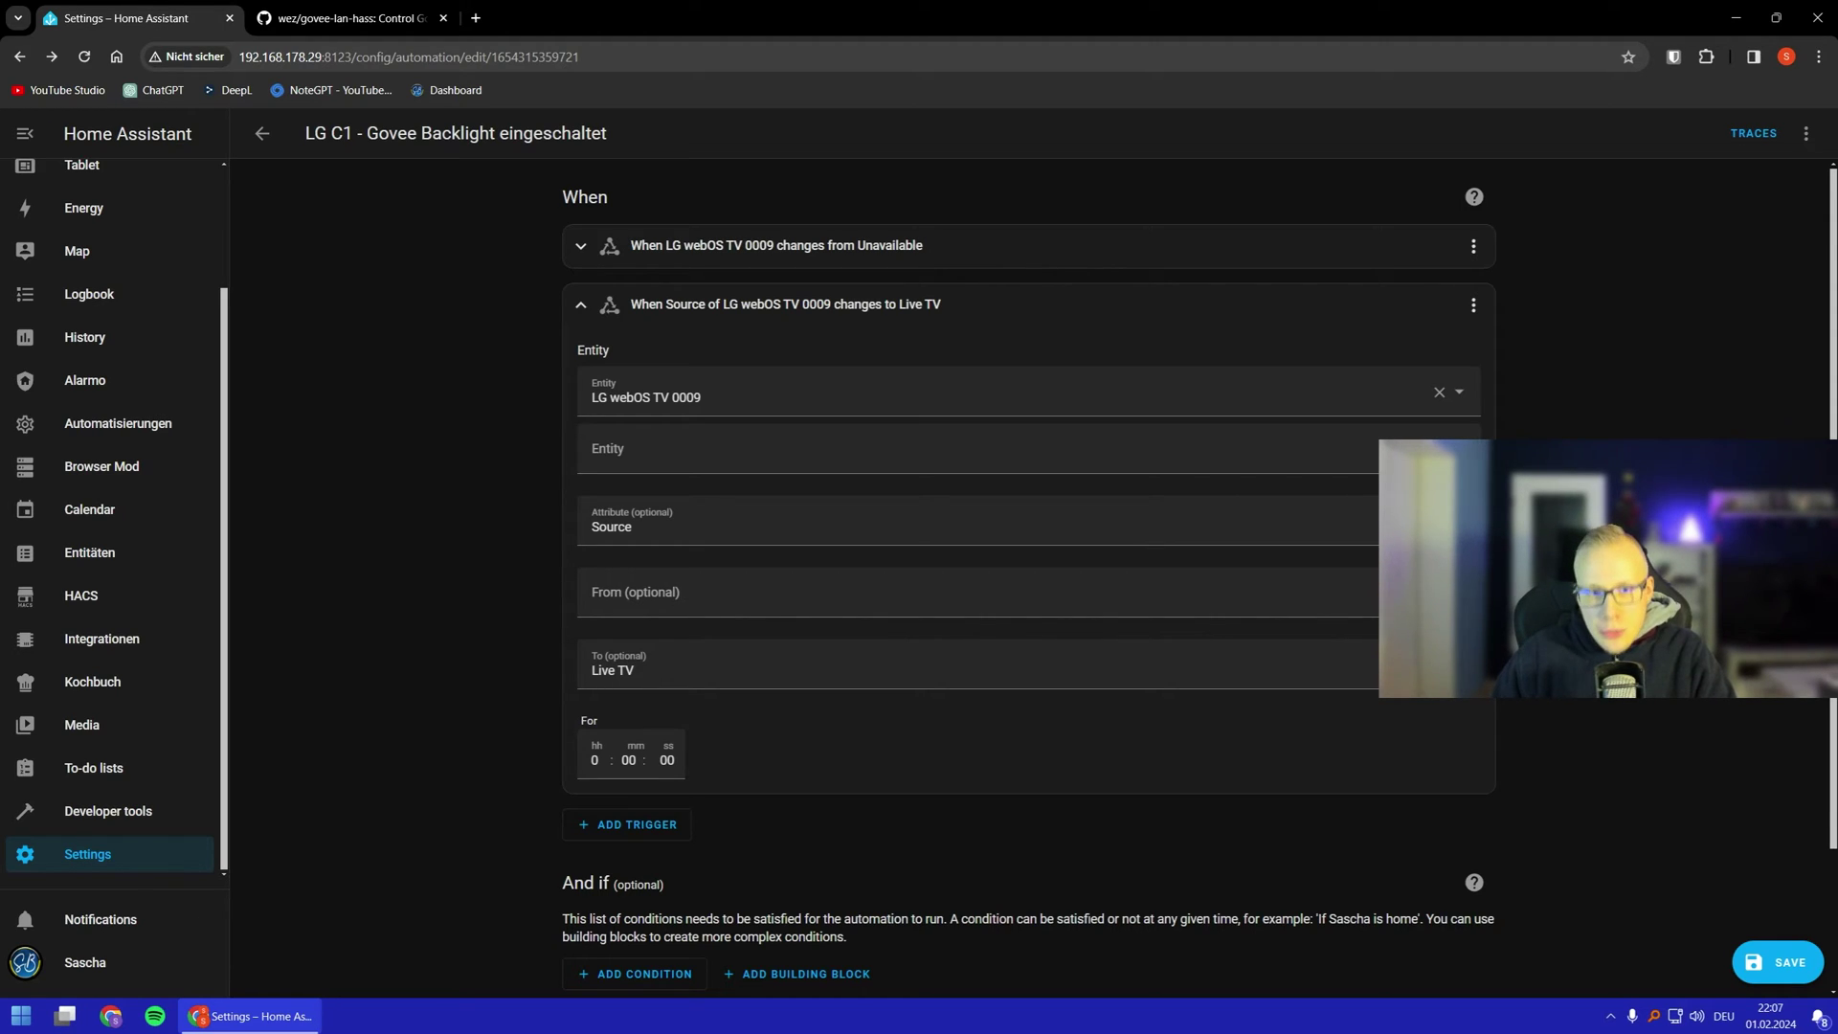
{"action": "left_click", "coordinate": [891, 524]}
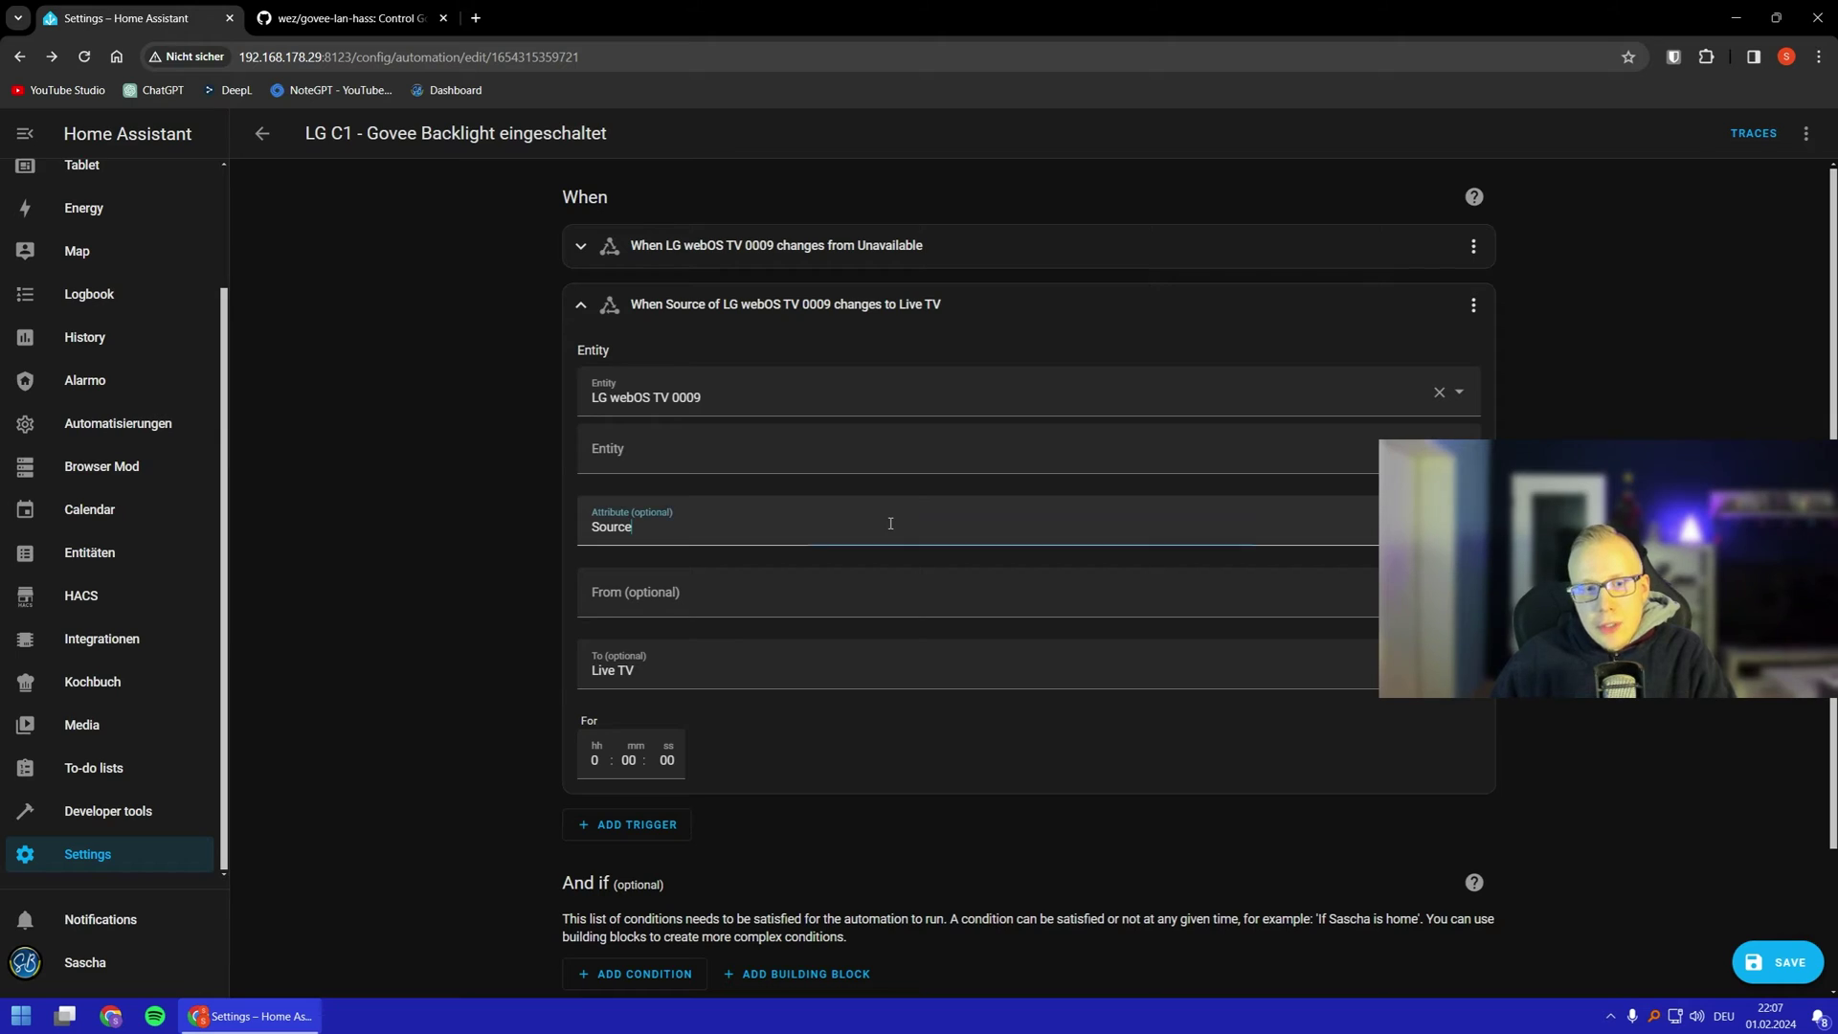
{"action": "left_click", "coordinate": [702, 542]}
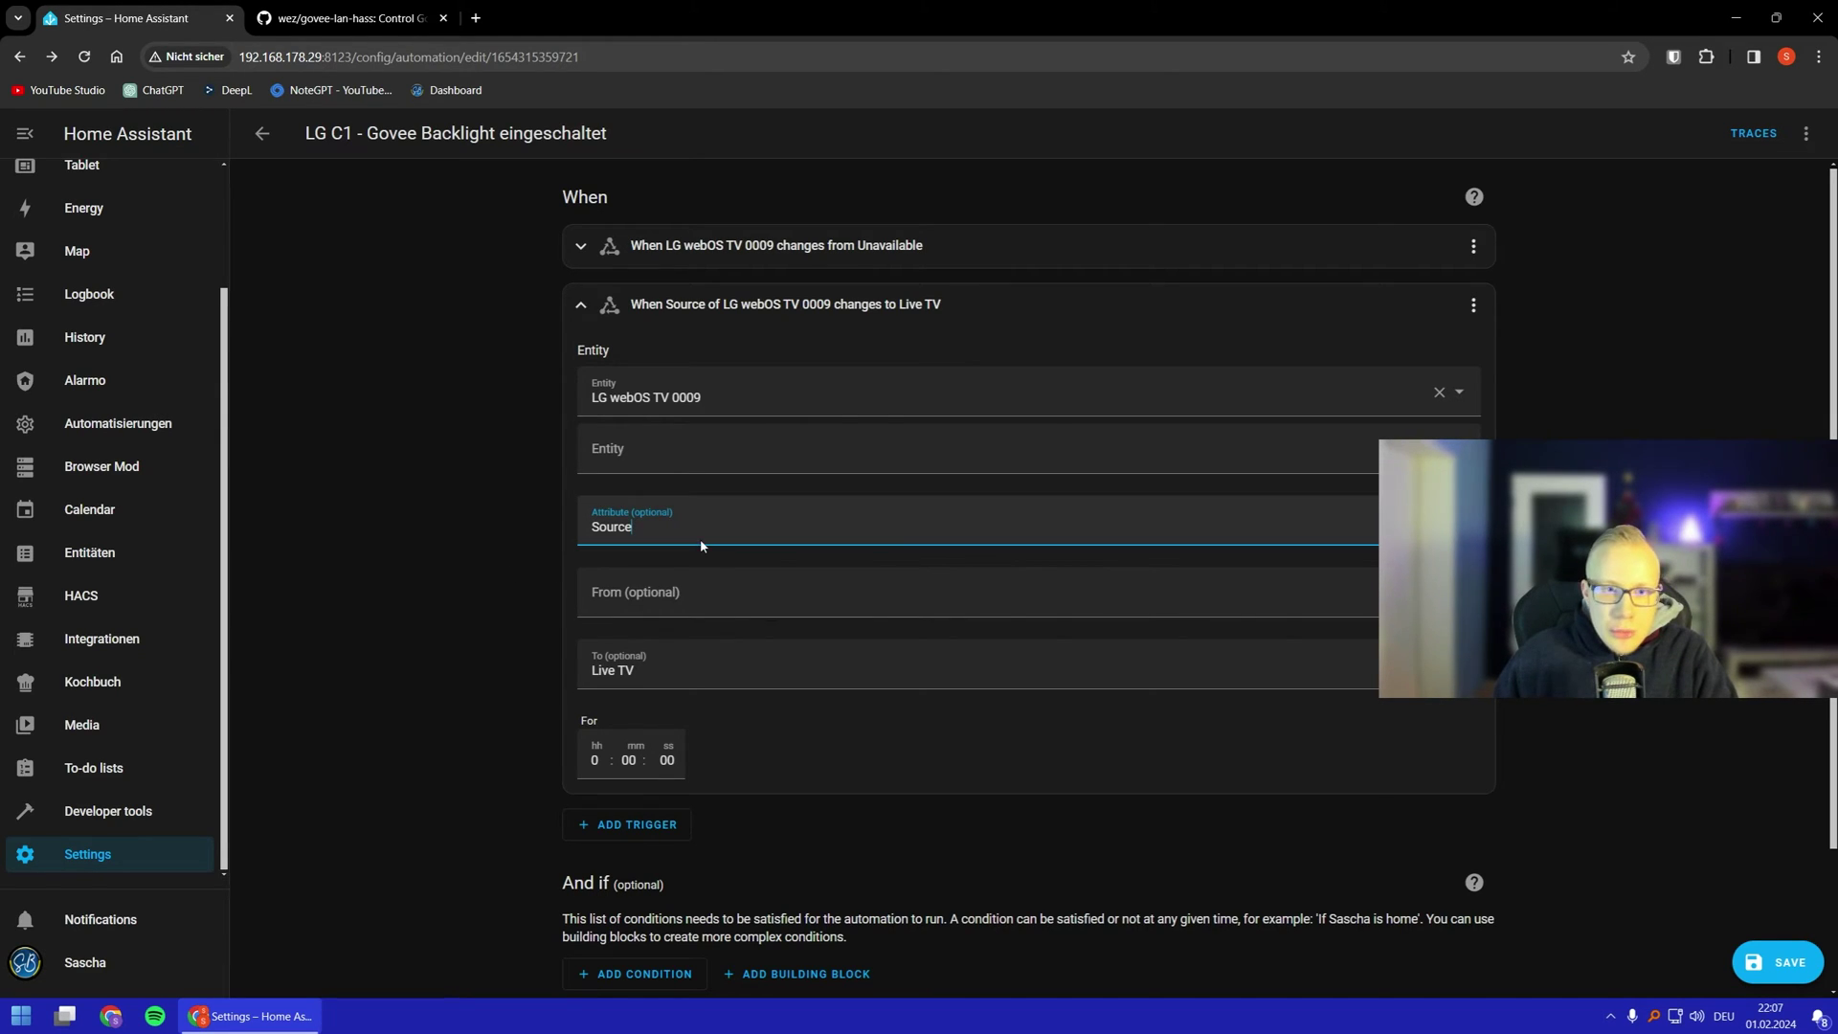
{"action": "left_click", "coordinate": [713, 663]}
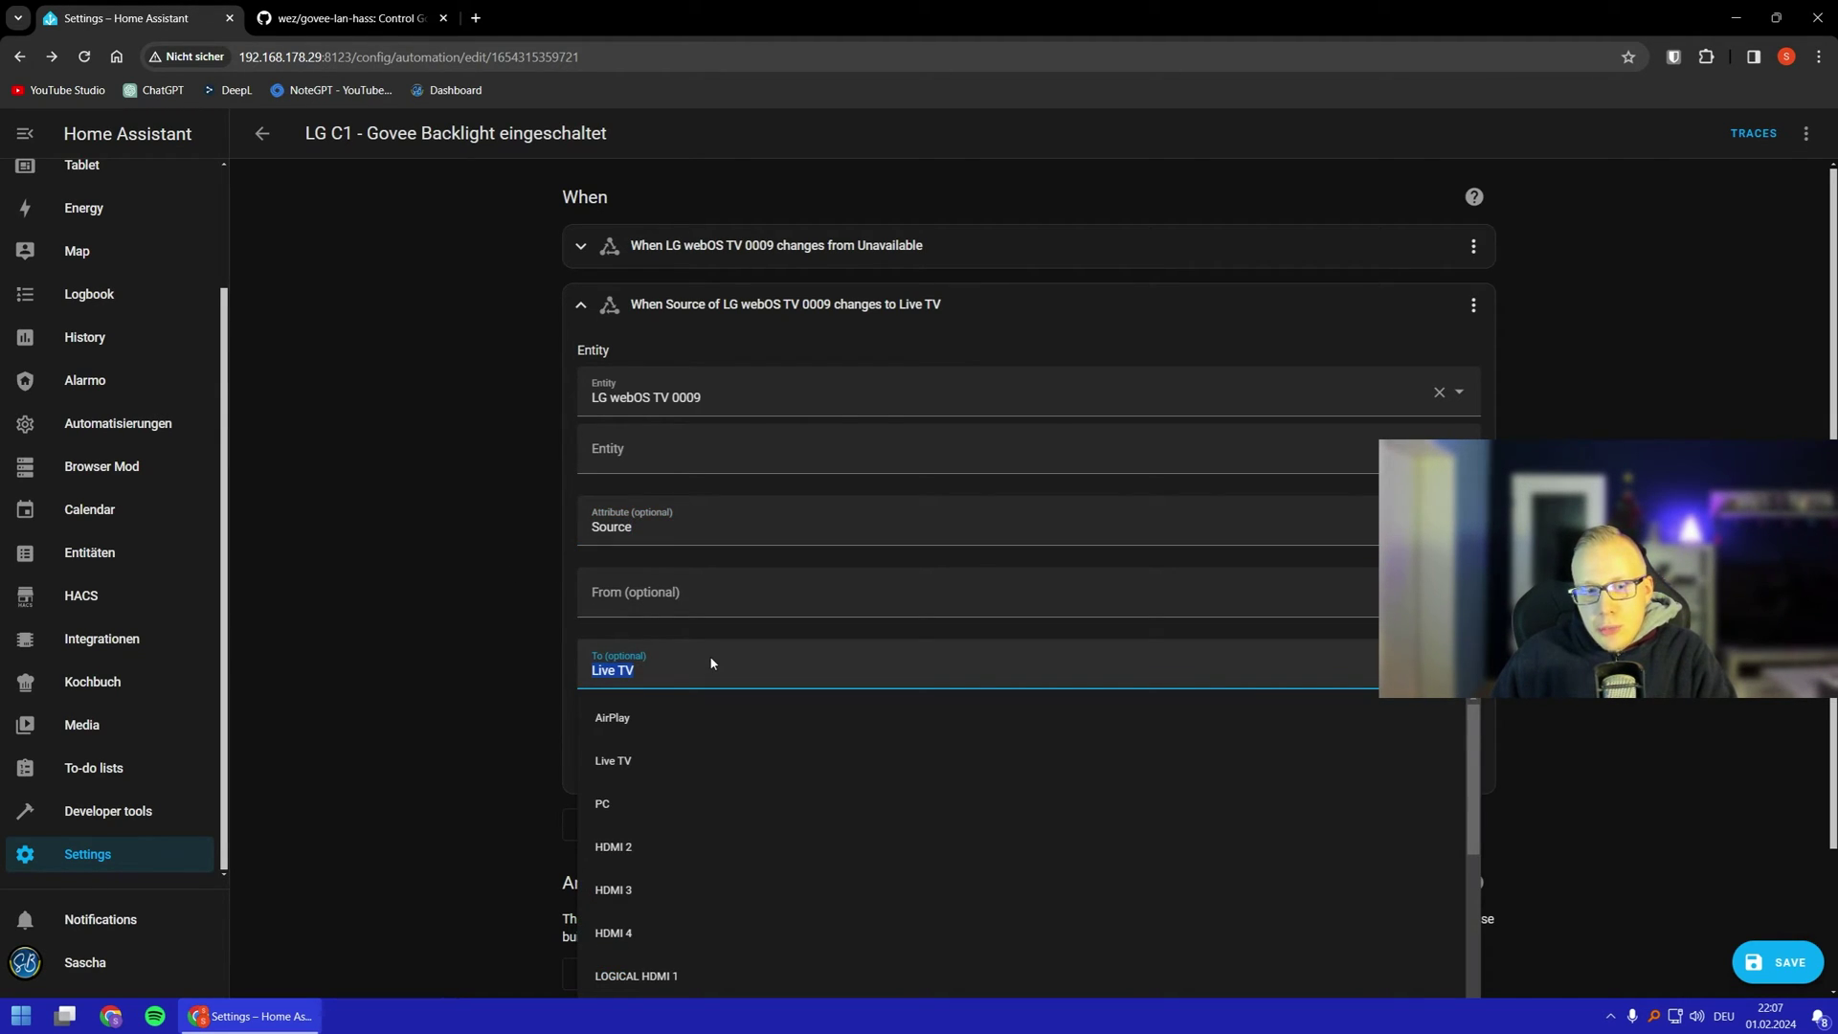
{"action": "scroll", "coordinate": [727, 763], "scroll_direction": "down", "scroll_amount": 4}
{"action": "scroll", "coordinate": [728, 763], "scroll_direction": "up", "scroll_amount": 4}
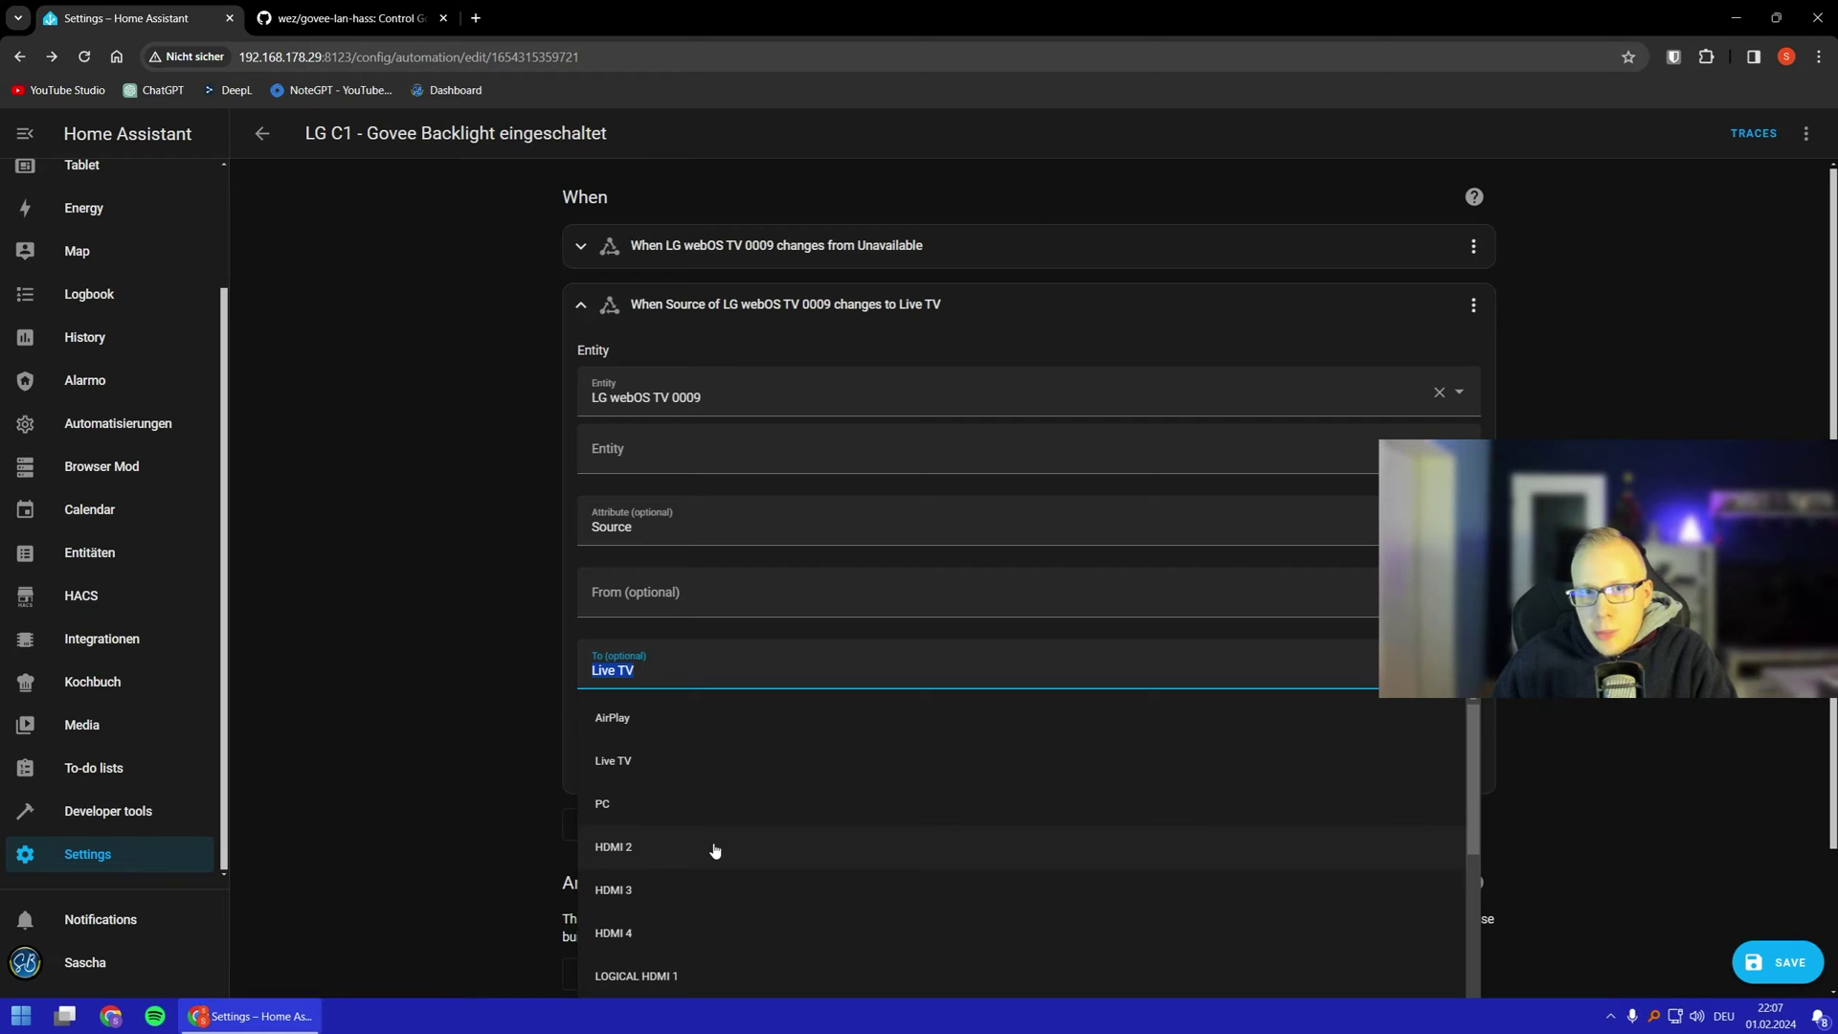
{"action": "key", "text": "Escape"}
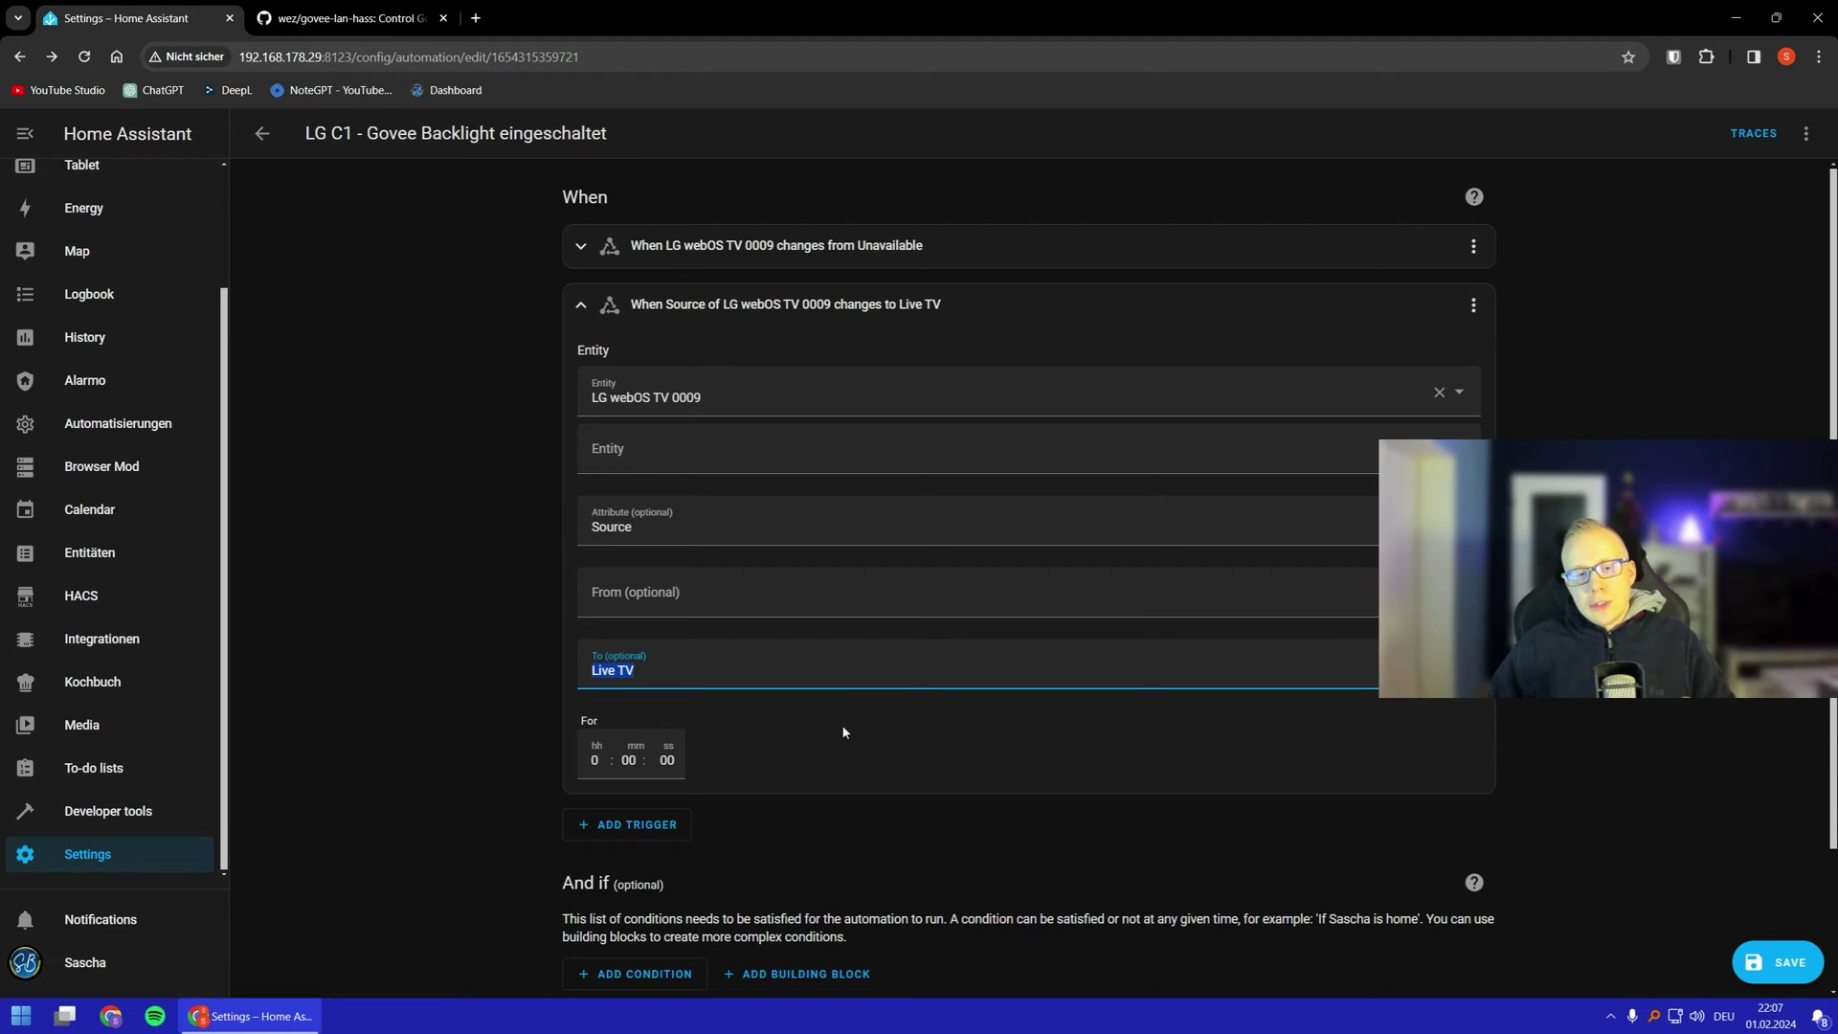
Step: Expand the Light: Turn on action targeting DreamView T1
{"action": "scroll", "coordinate": [661, 720], "scroll_direction": "down", "scroll_amount": 2}
{"action": "left_click", "coordinate": [750, 911]}
{"action": "scroll", "coordinate": [949, 899], "scroll_direction": "down", "scroll_amount": 3}
Step: Look over the turn-on action's options, then collapse the Live TV source trigger
{"action": "scroll", "coordinate": [976, 693], "scroll_direction": "down", "scroll_amount": 2}
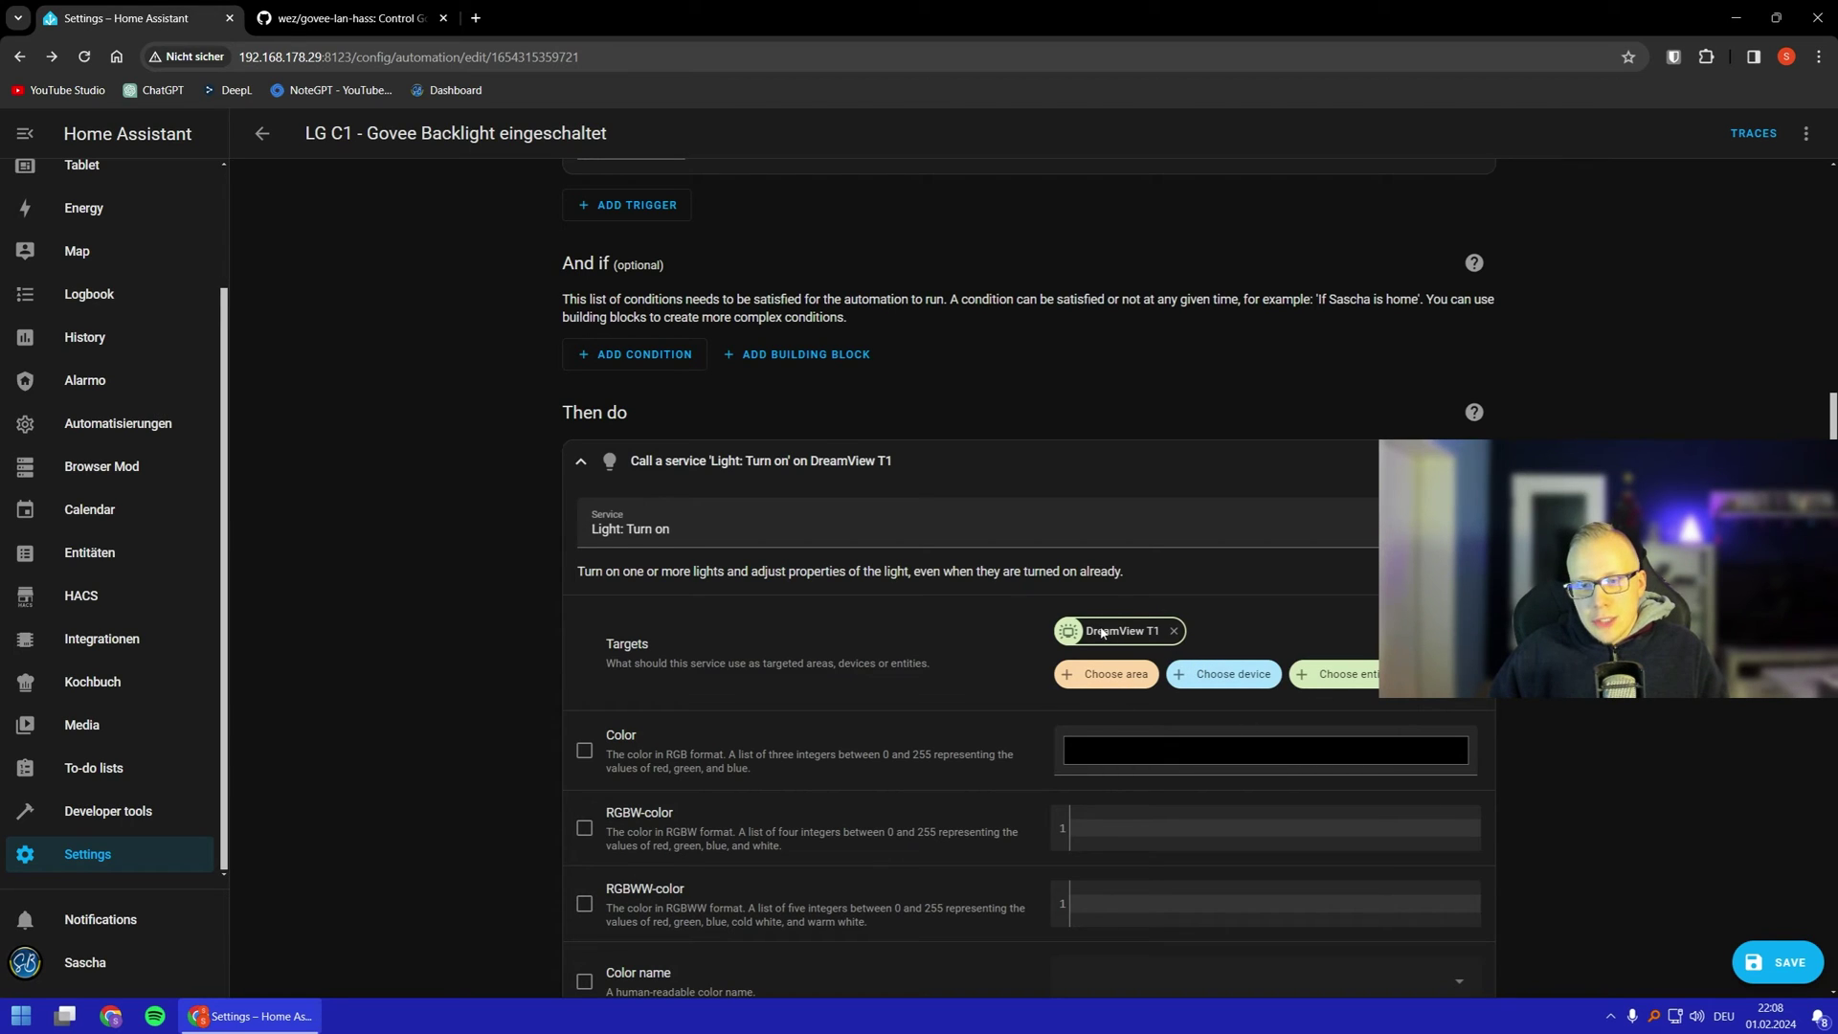
{"action": "scroll", "coordinate": [978, 489], "scroll_direction": "up", "scroll_amount": 7}
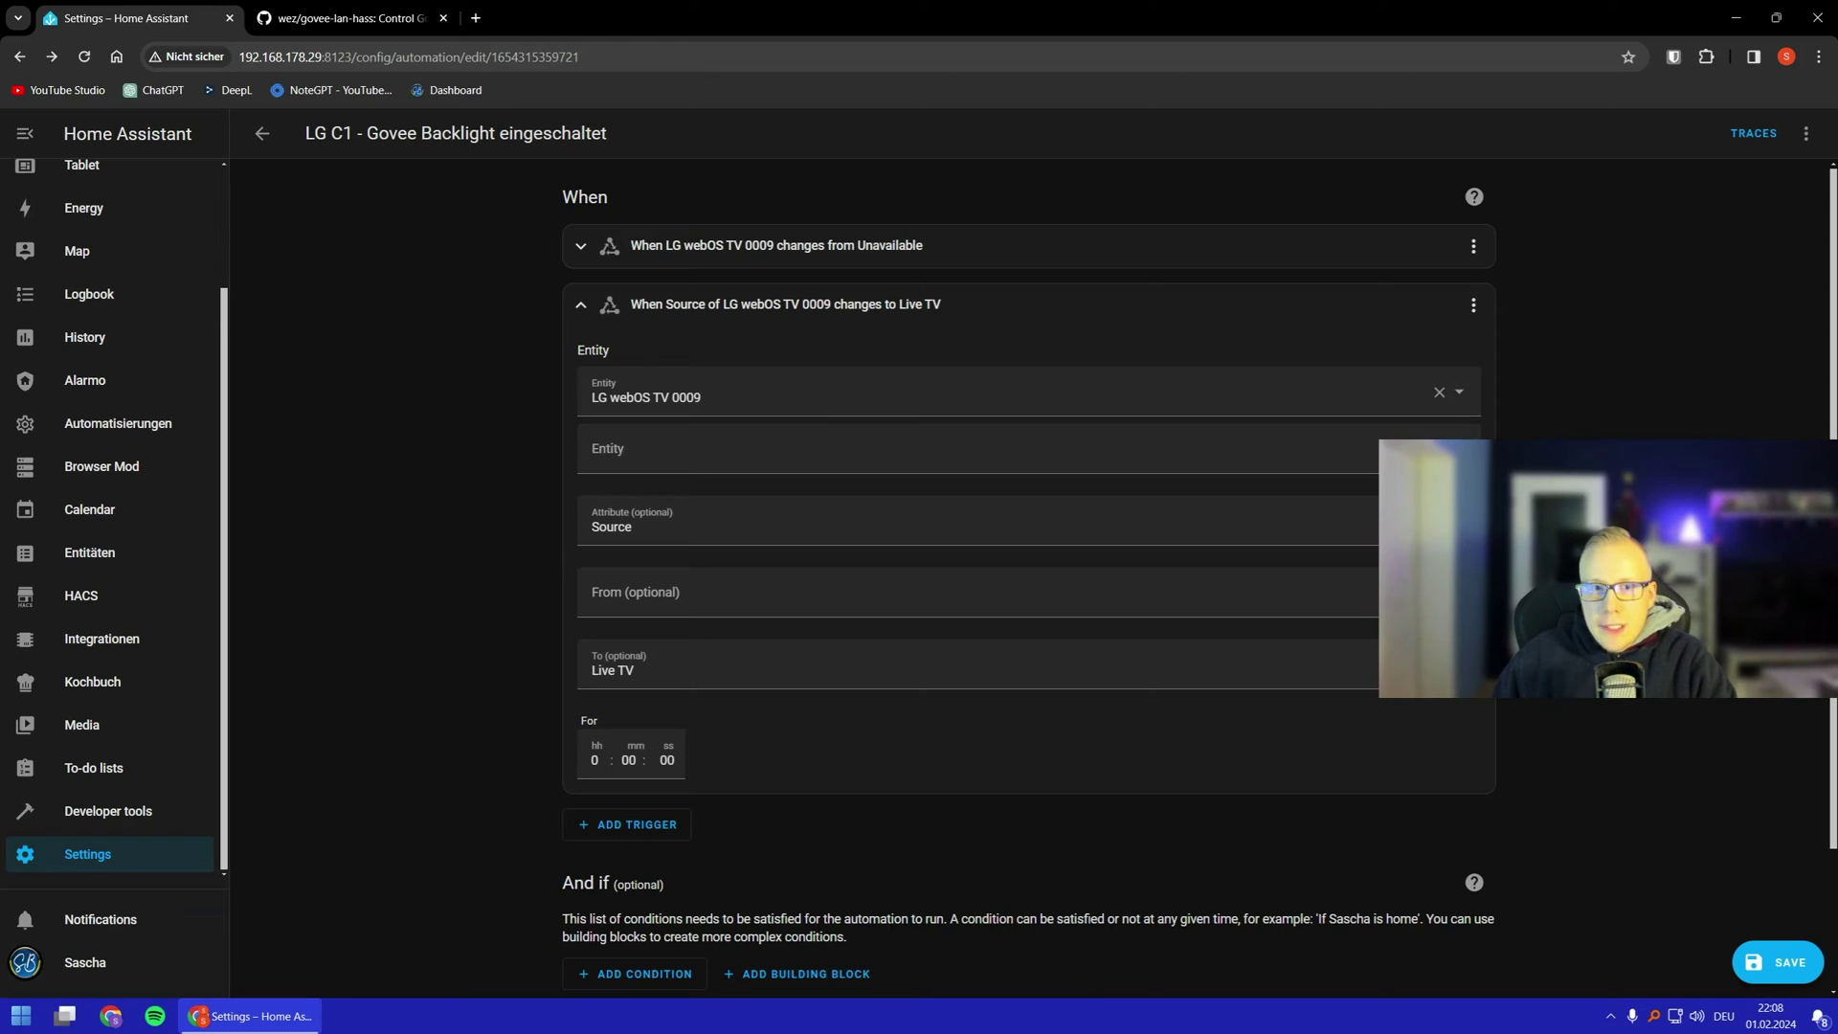
{"action": "left_click", "coordinate": [793, 307]}
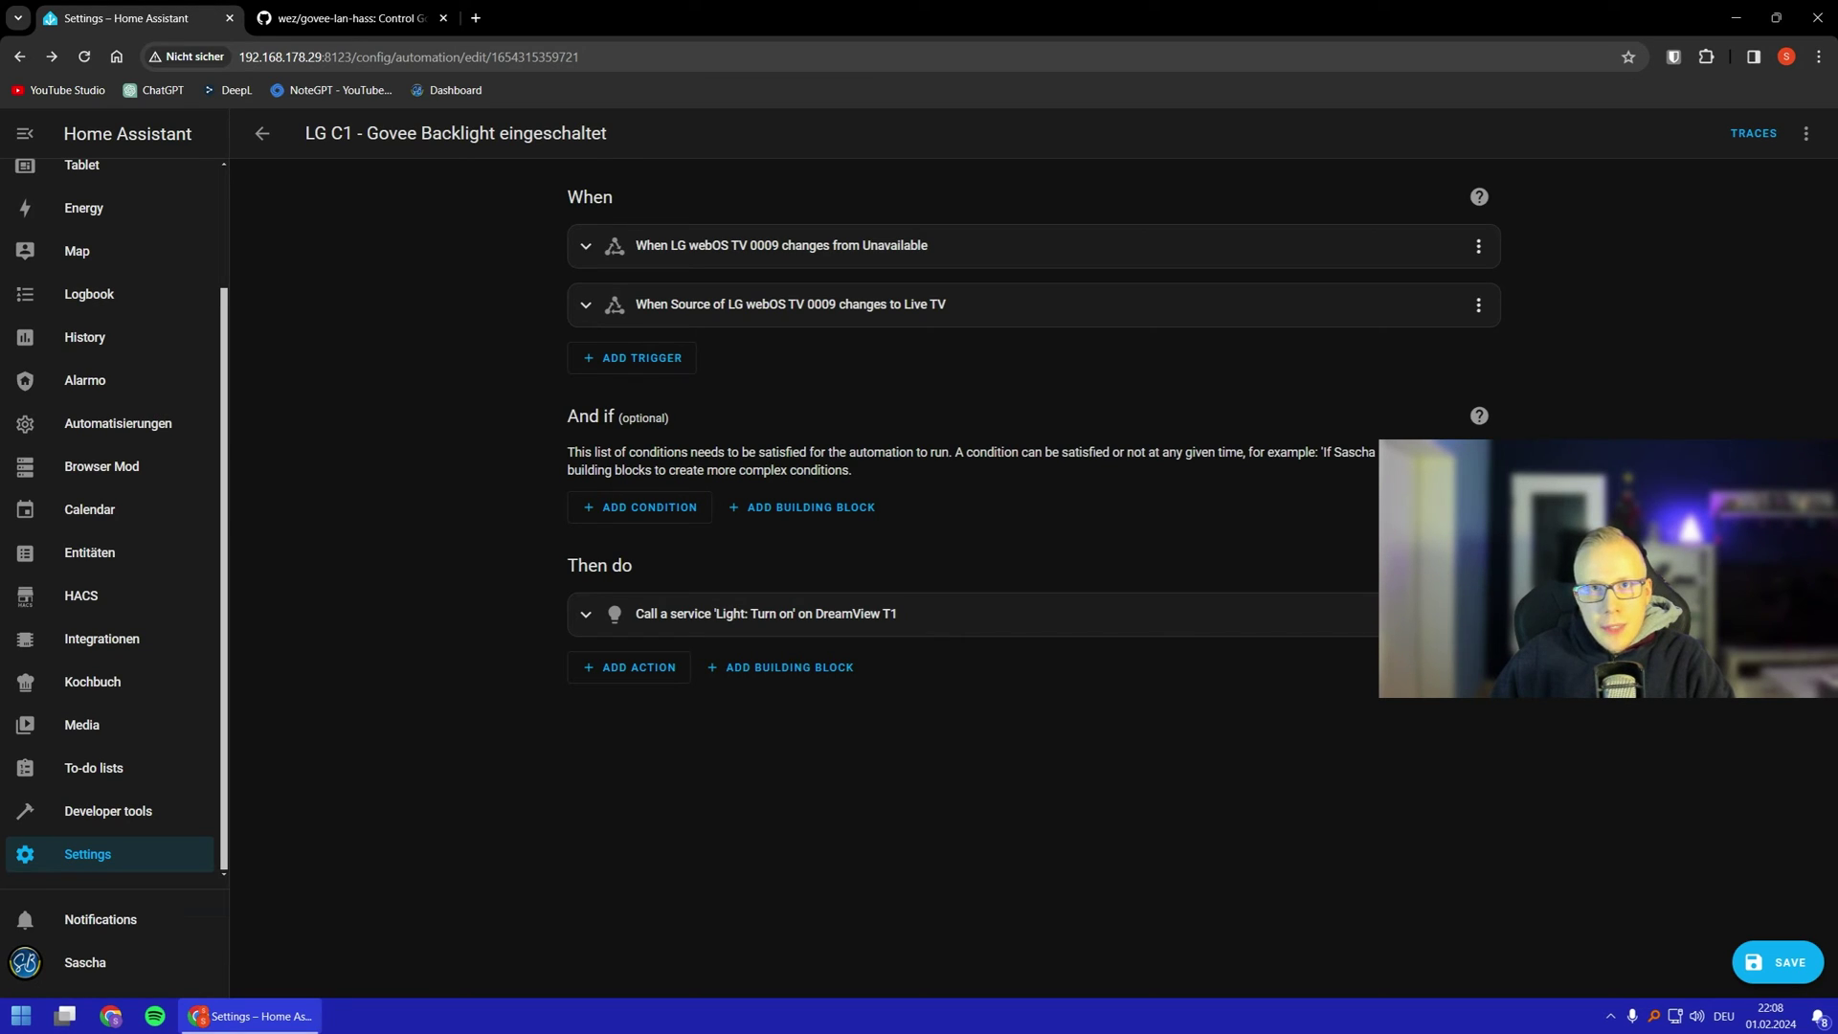
Step: Add a third trigger of type Entity > Numeric state and search its entity field for 'schreibtisch'
{"action": "left_click", "coordinate": [637, 358]}
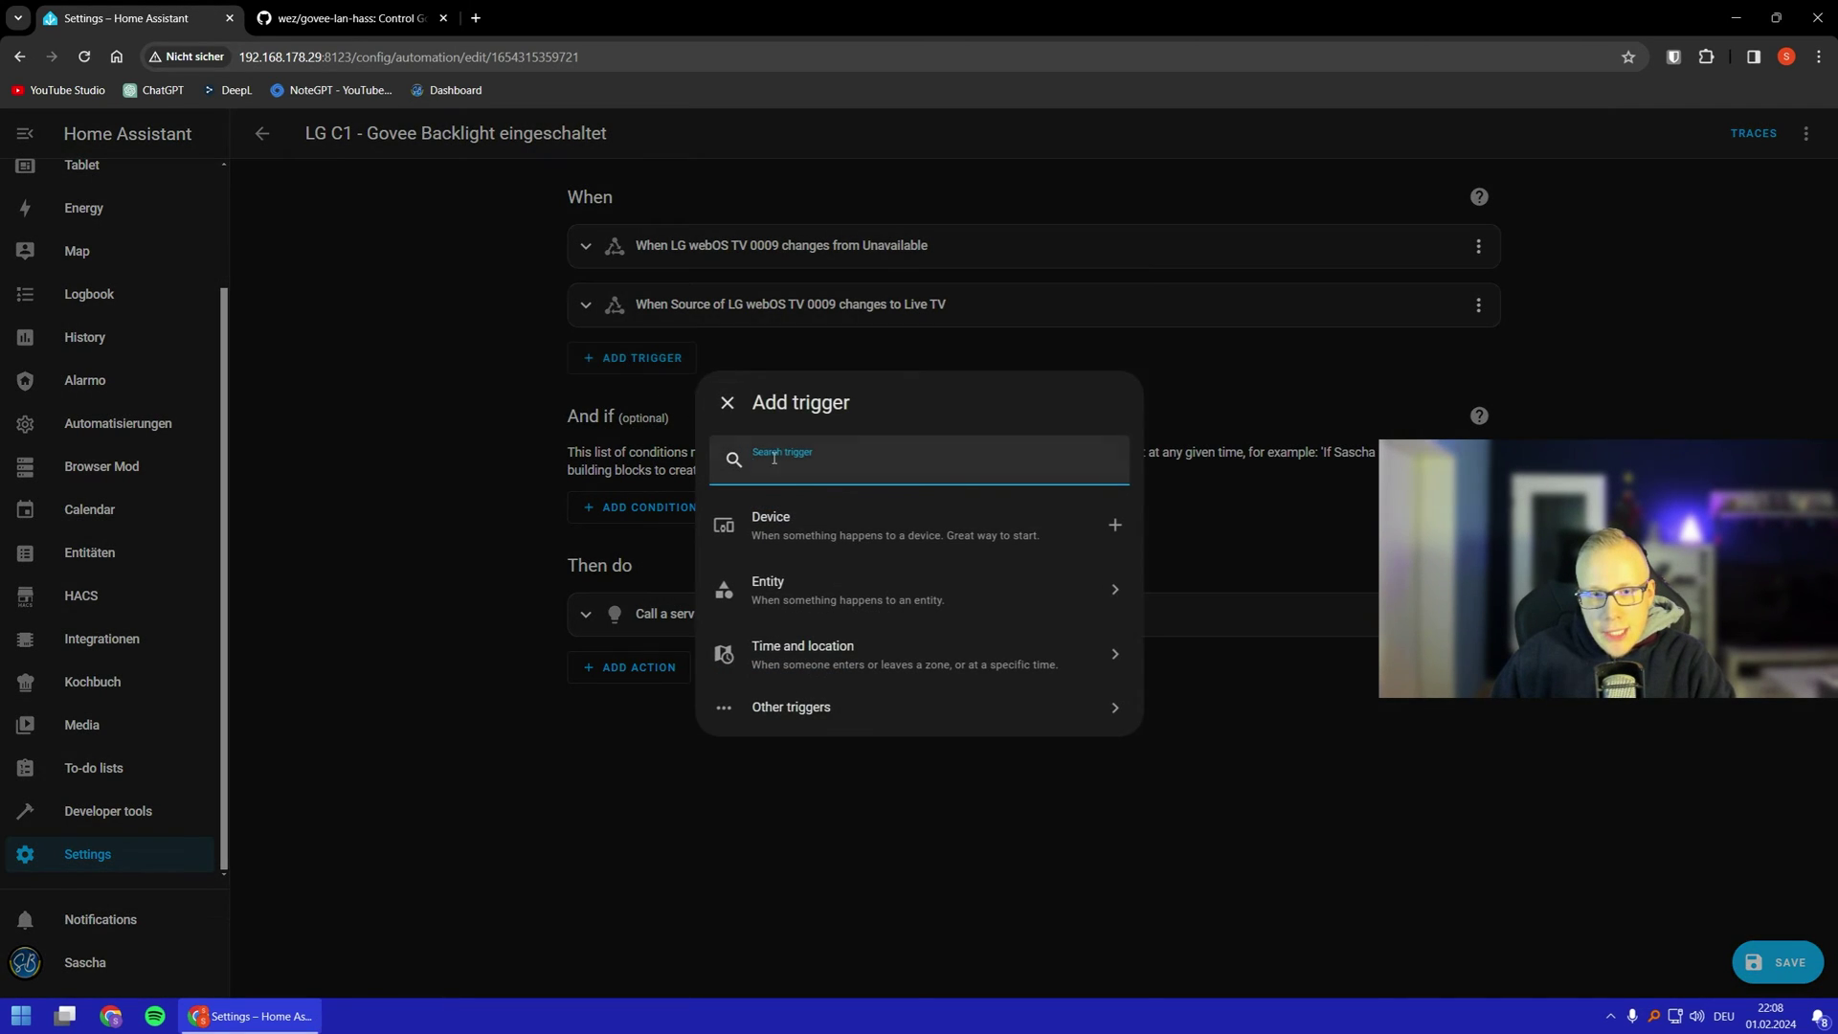
{"action": "left_click", "coordinate": [877, 596]}
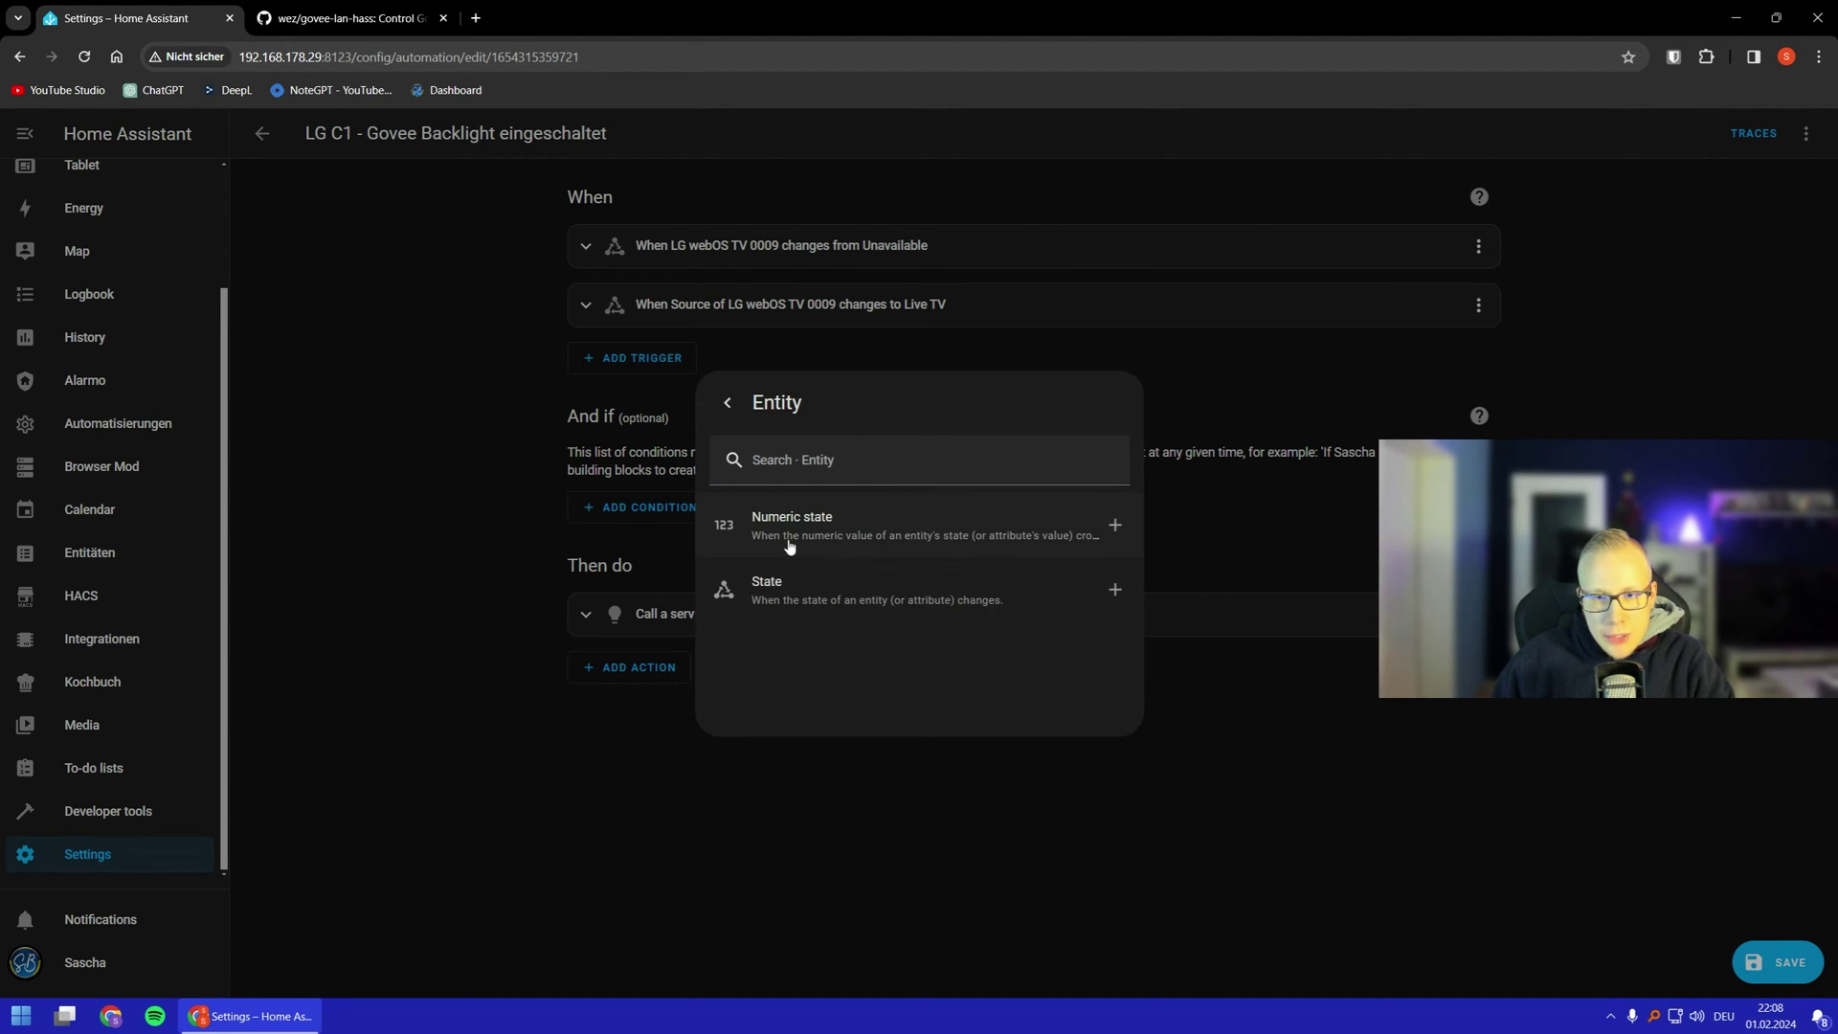
{"action": "left_click", "coordinate": [925, 541]}
{"action": "left_click", "coordinate": [665, 454]}
{"action": "type", "text": "schreibtisch"}
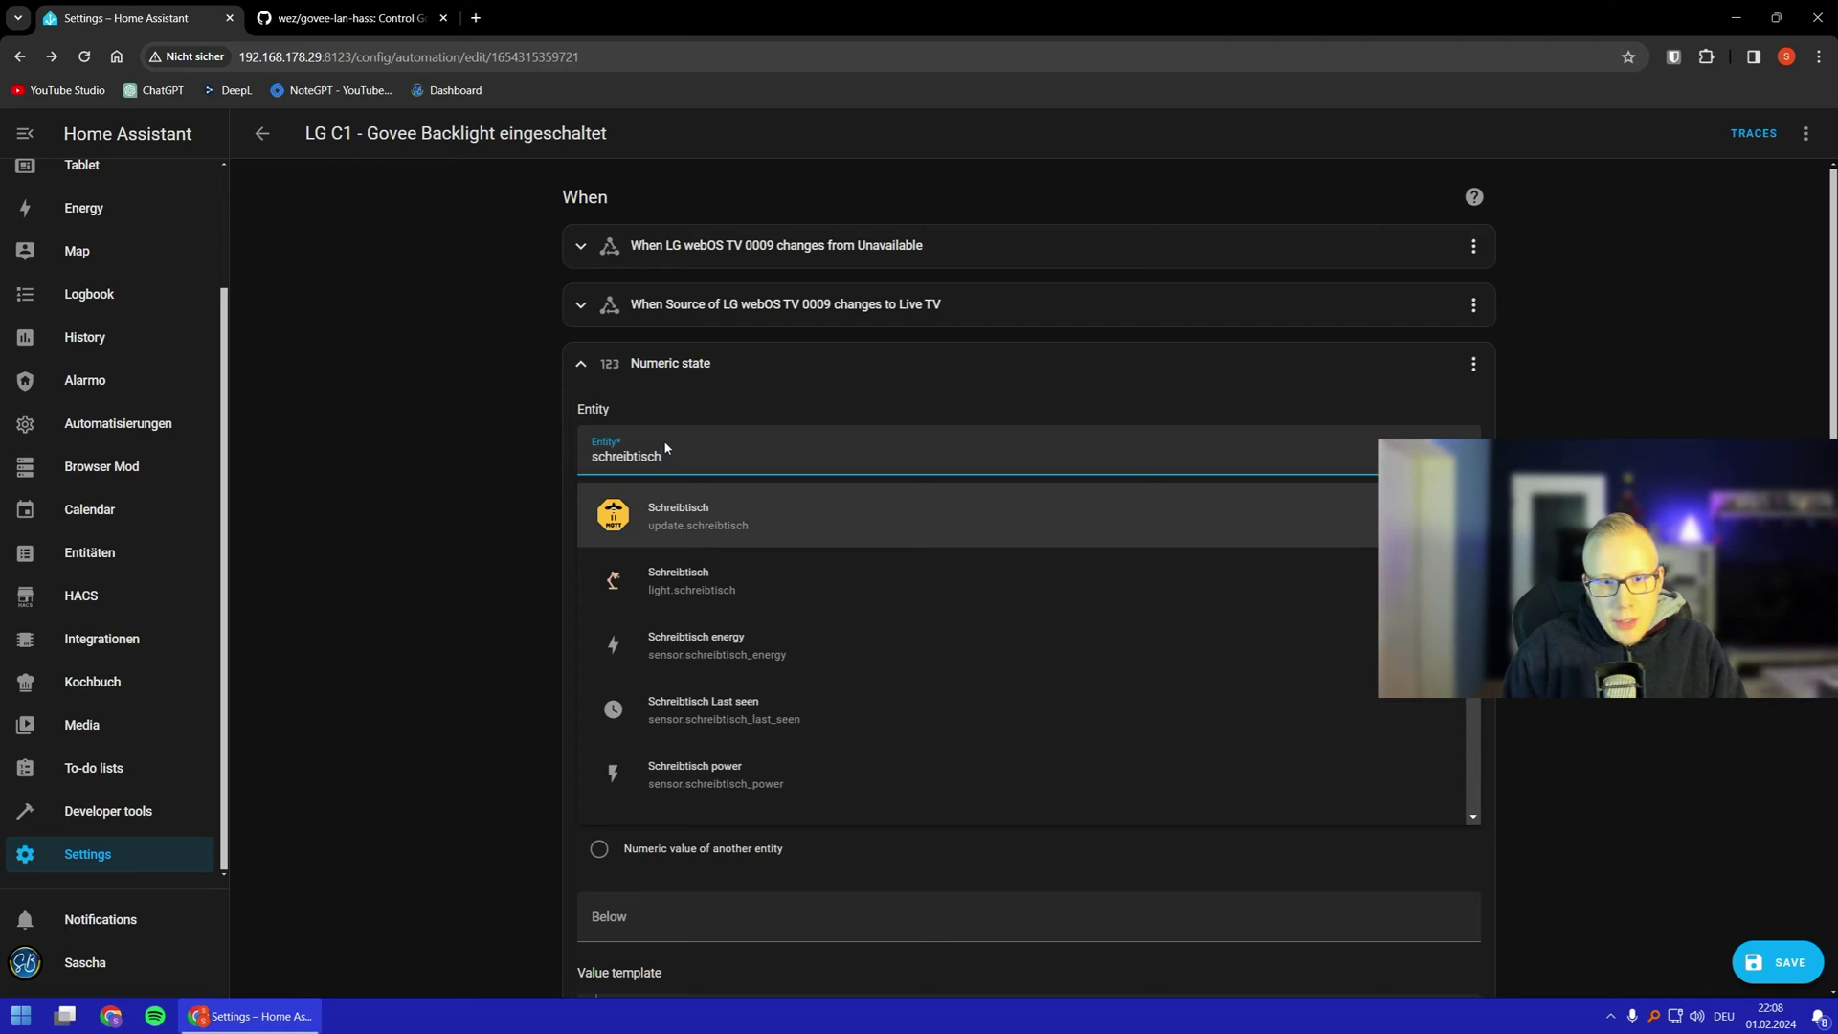
Step: Make the trigger watch Schreibtisch power with an Above threshold of 20
{"action": "scroll", "coordinate": [763, 704], "scroll_direction": "down", "scroll_amount": 1}
{"action": "left_click", "coordinate": [762, 694]}
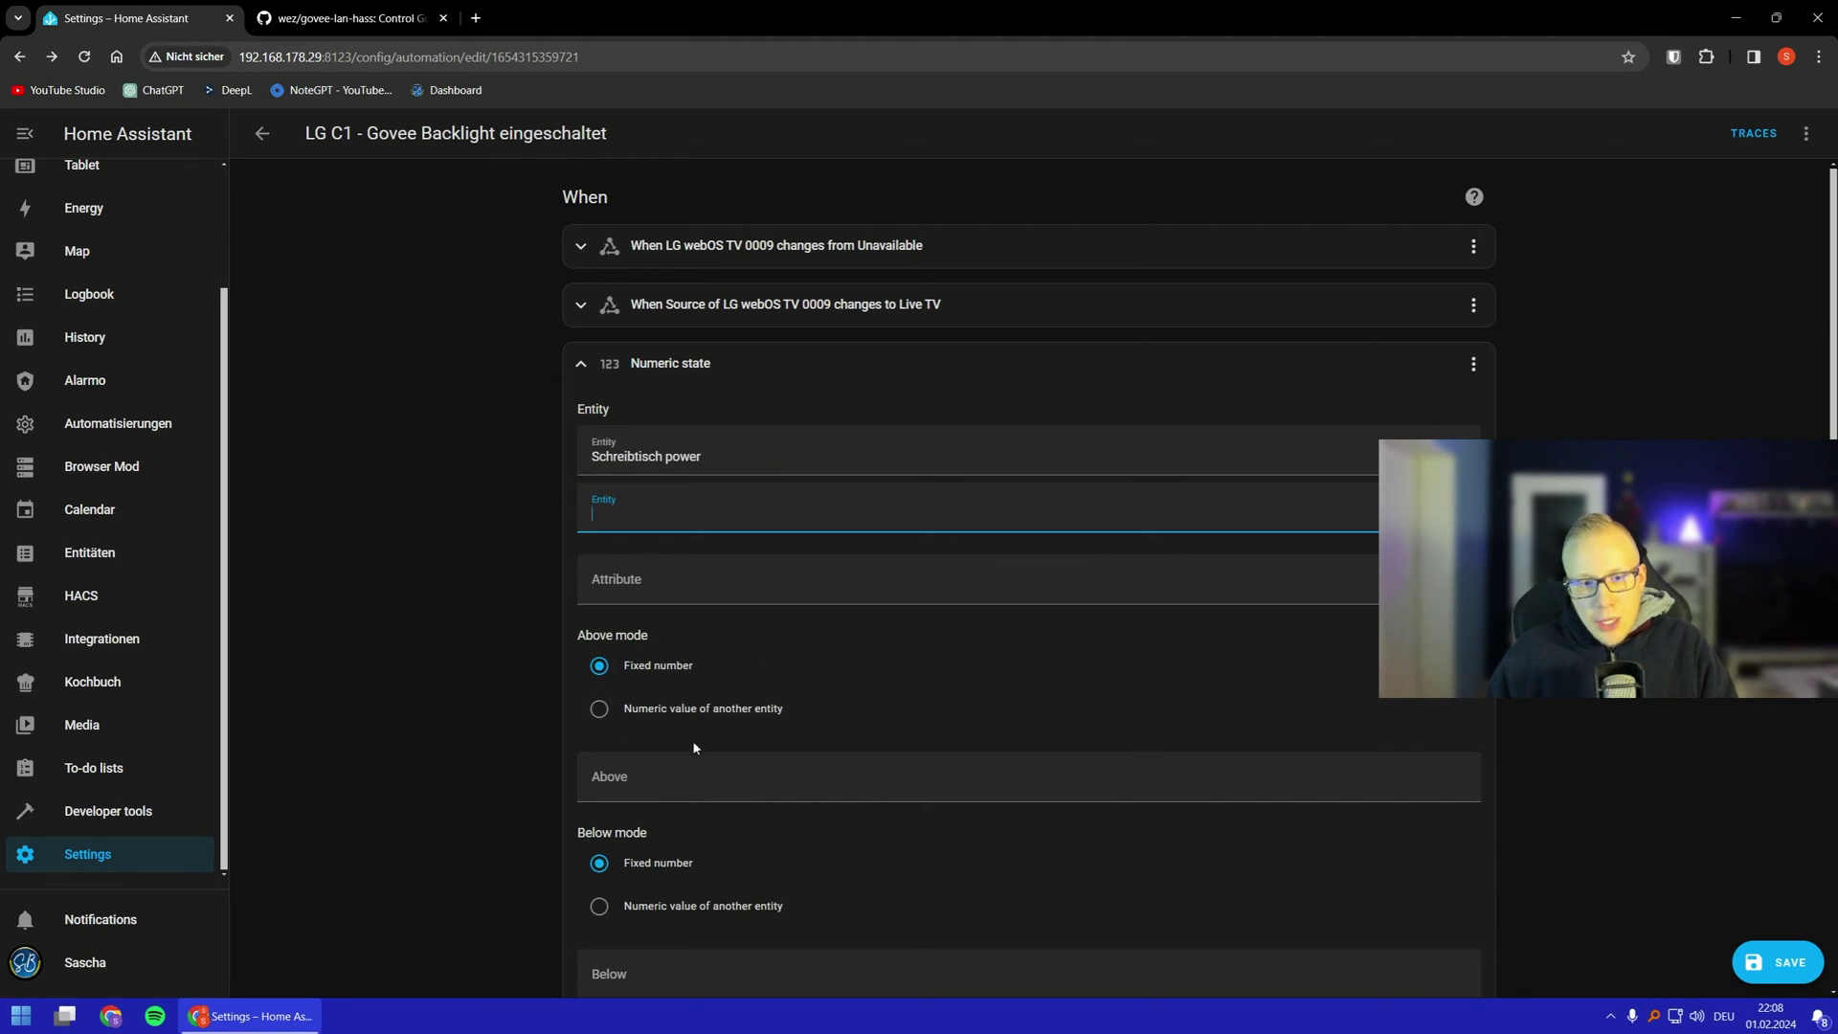
{"action": "scroll", "coordinate": [693, 739], "scroll_direction": "down", "scroll_amount": 1}
{"action": "left_click", "coordinate": [695, 691]}
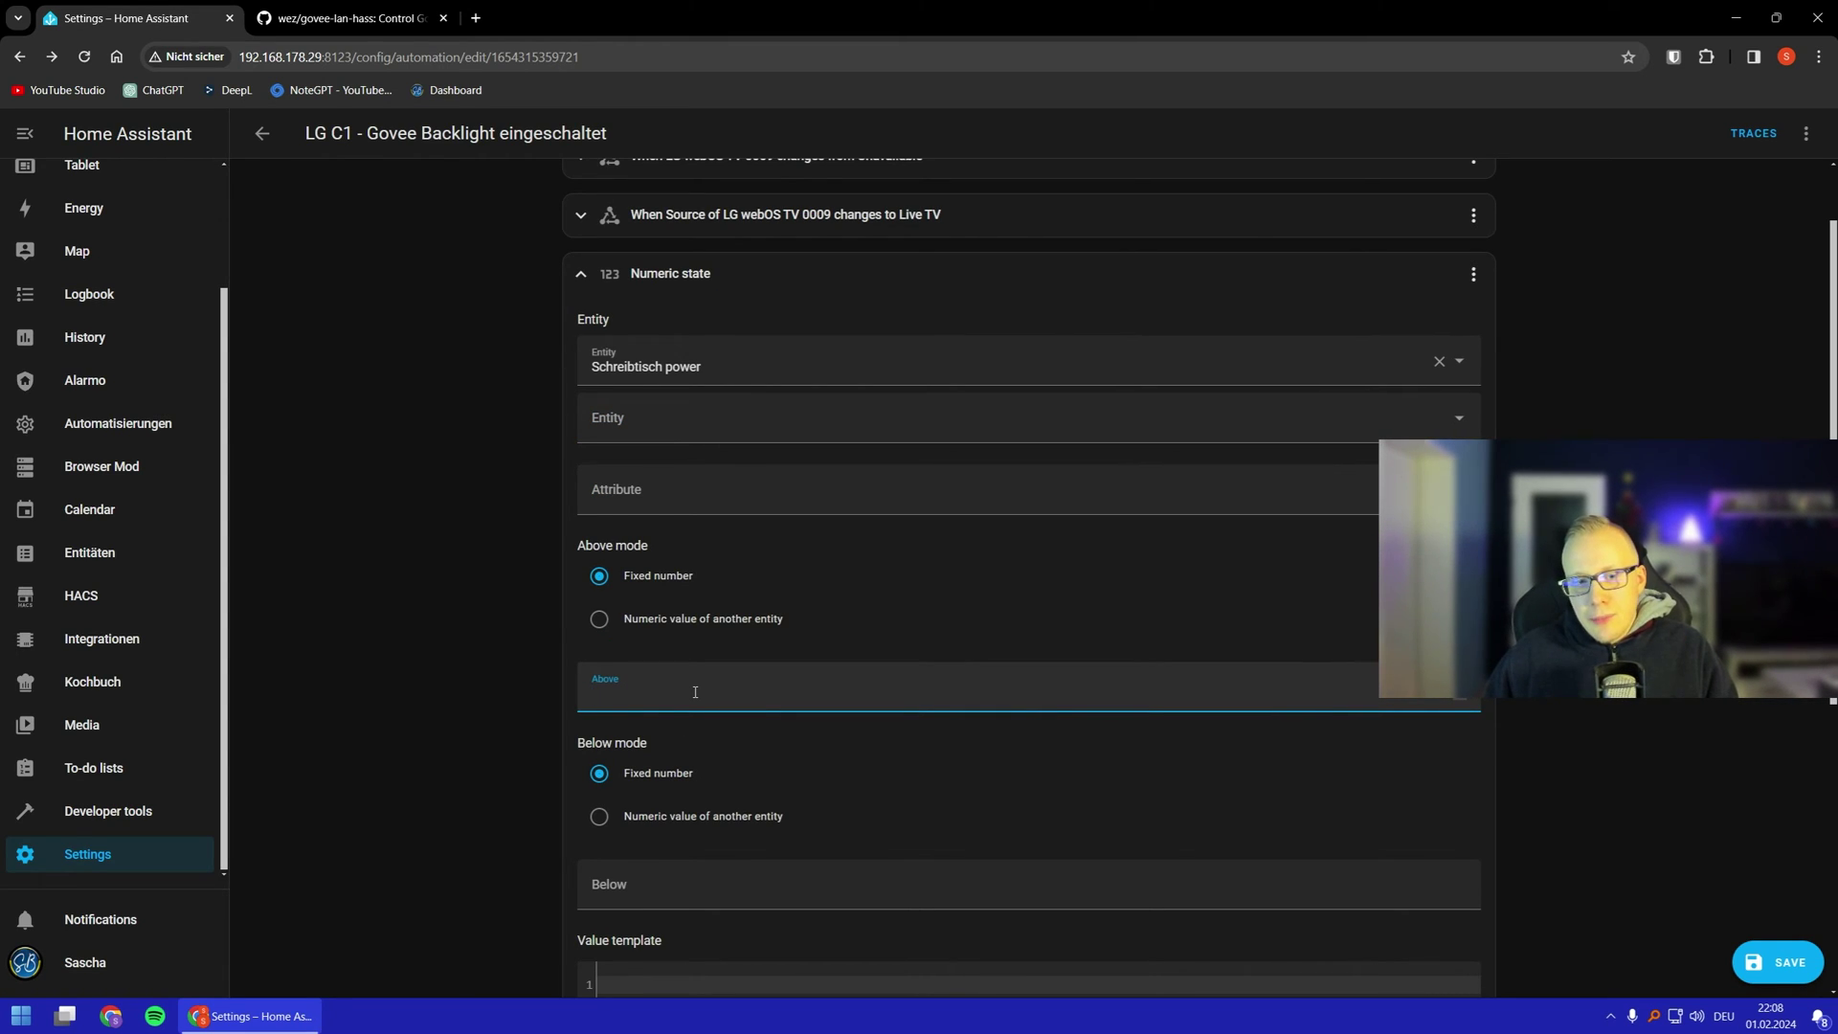
{"action": "type", "text": "20"}
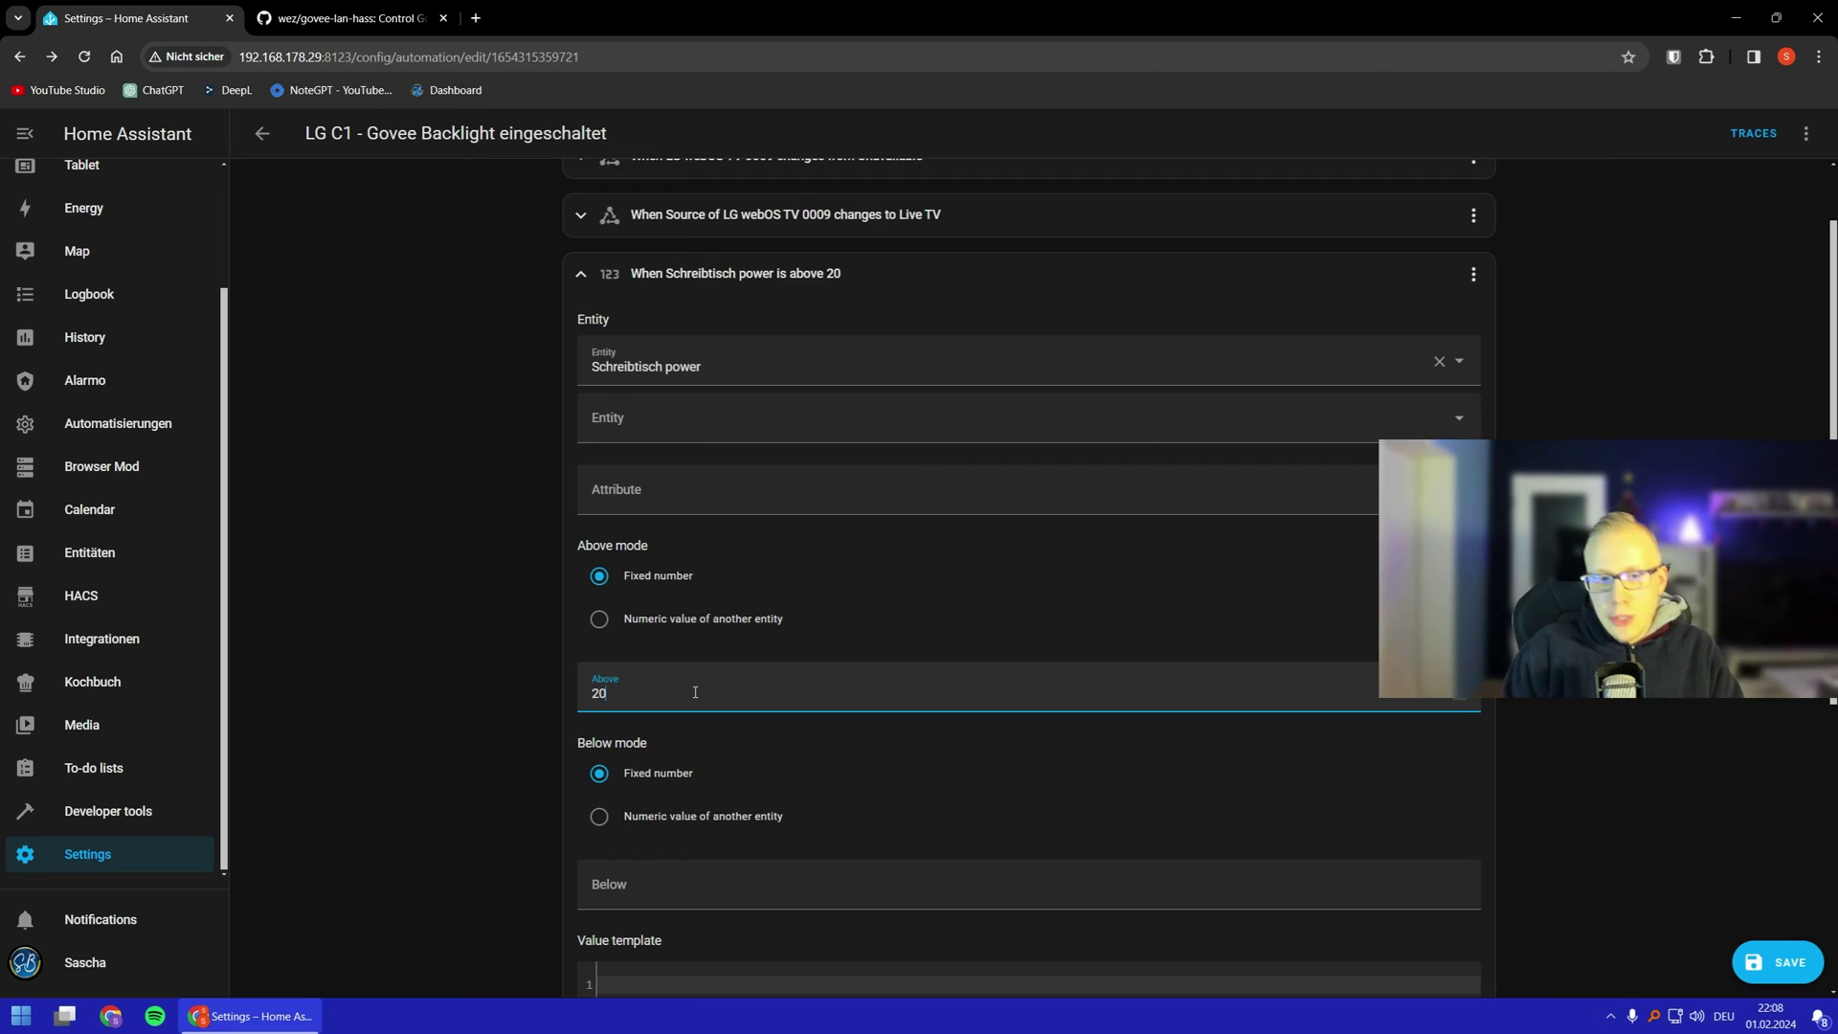
{"action": "left_click", "coordinate": [1593, 757]}
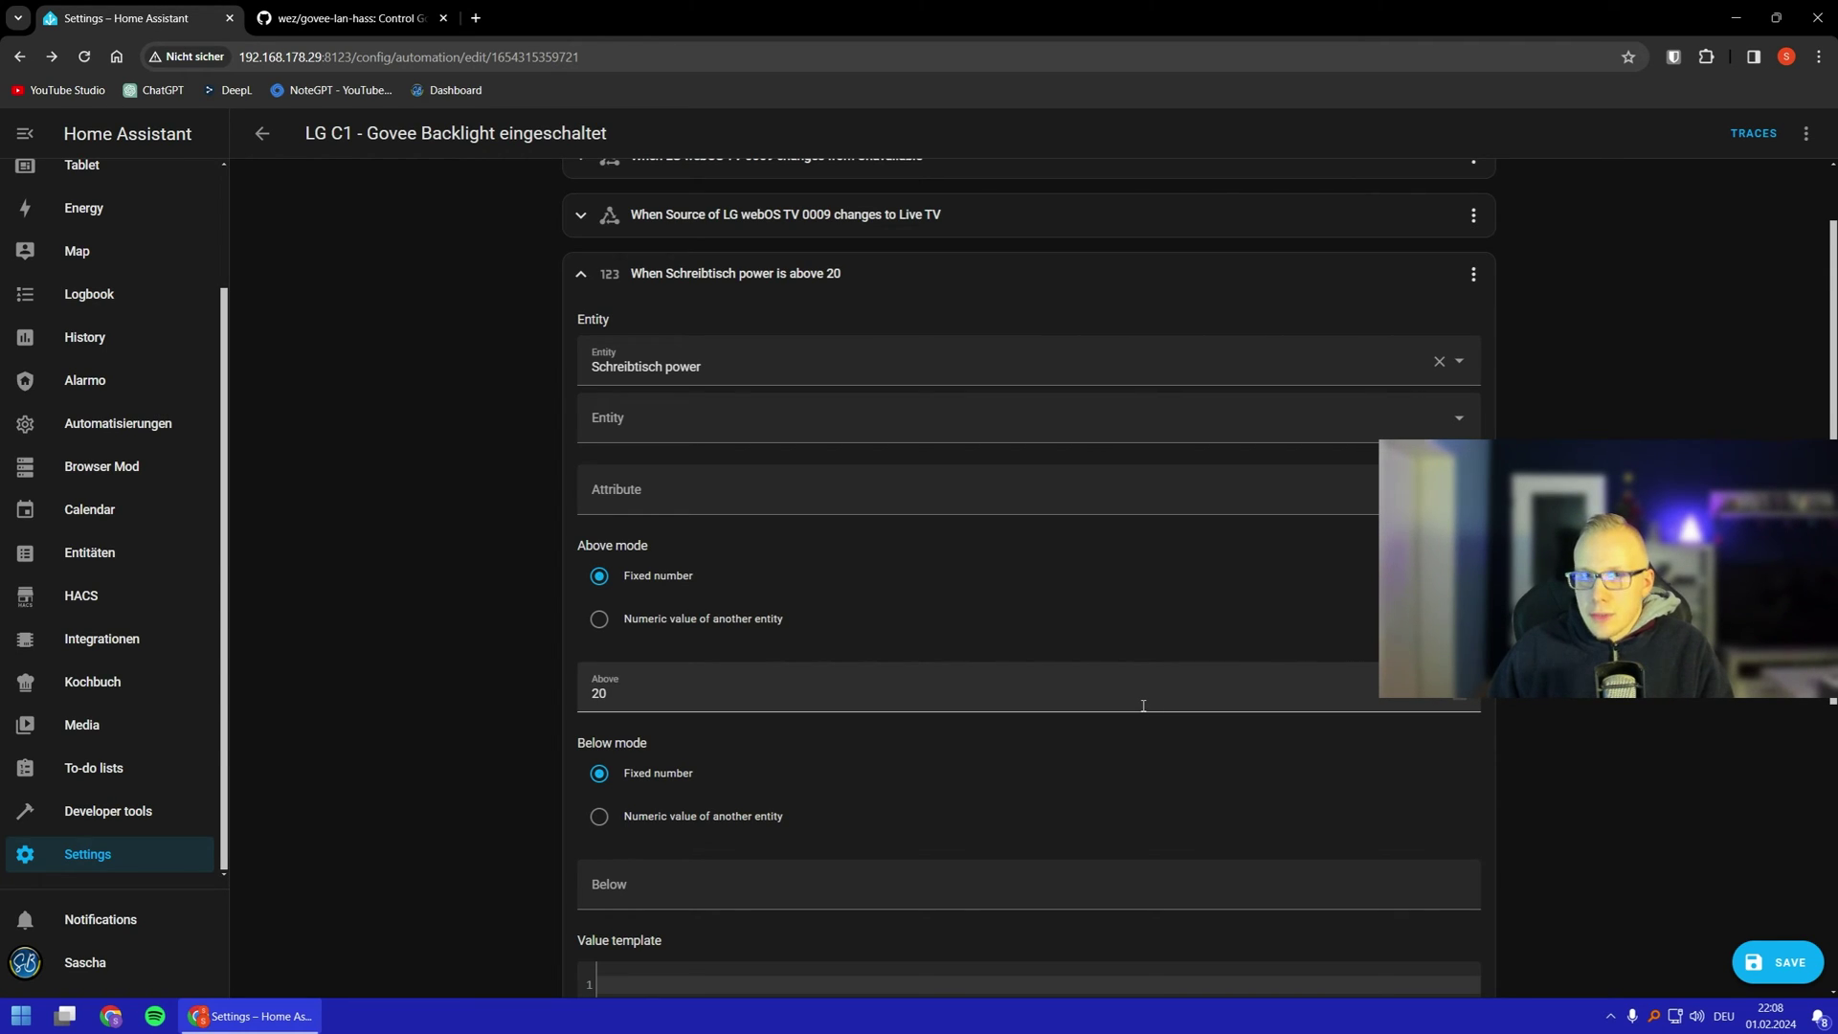
Step: Check the Above value and enter 20 as the Below threshold too
{"action": "scroll", "coordinate": [1143, 705], "scroll_direction": "down", "scroll_amount": 2}
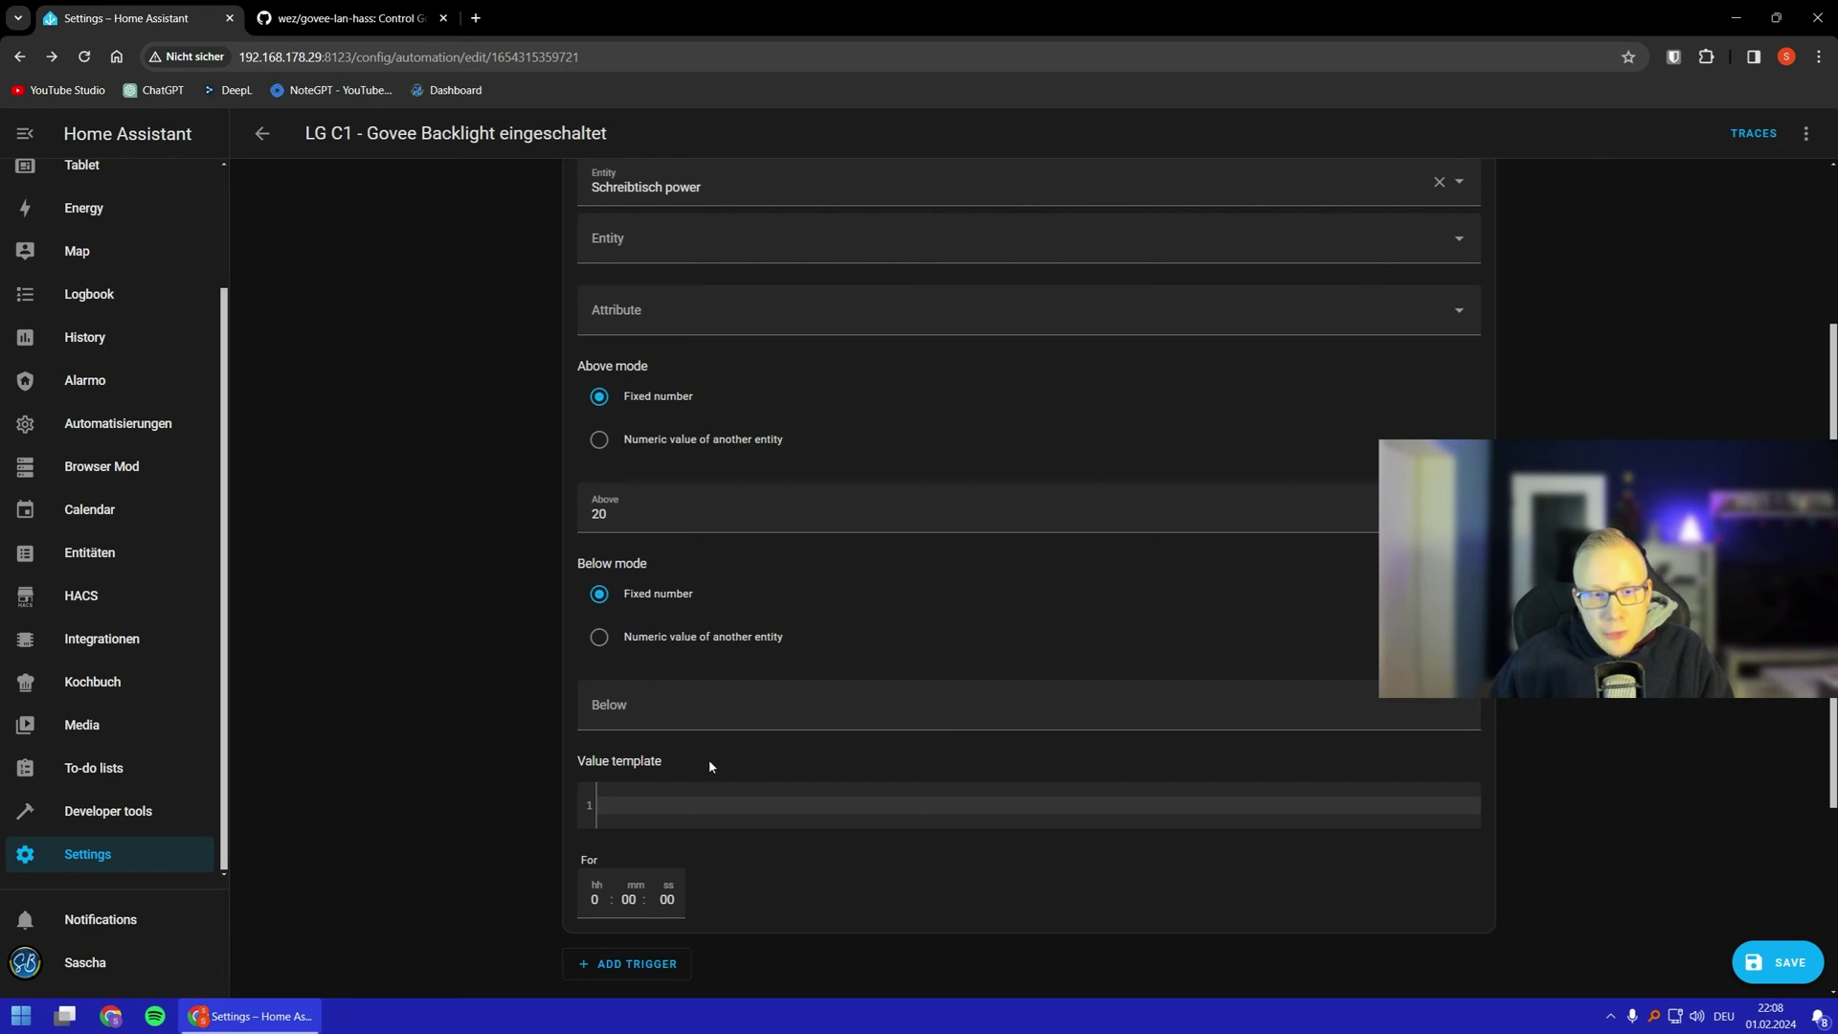
{"action": "left_click", "coordinate": [1100, 512]}
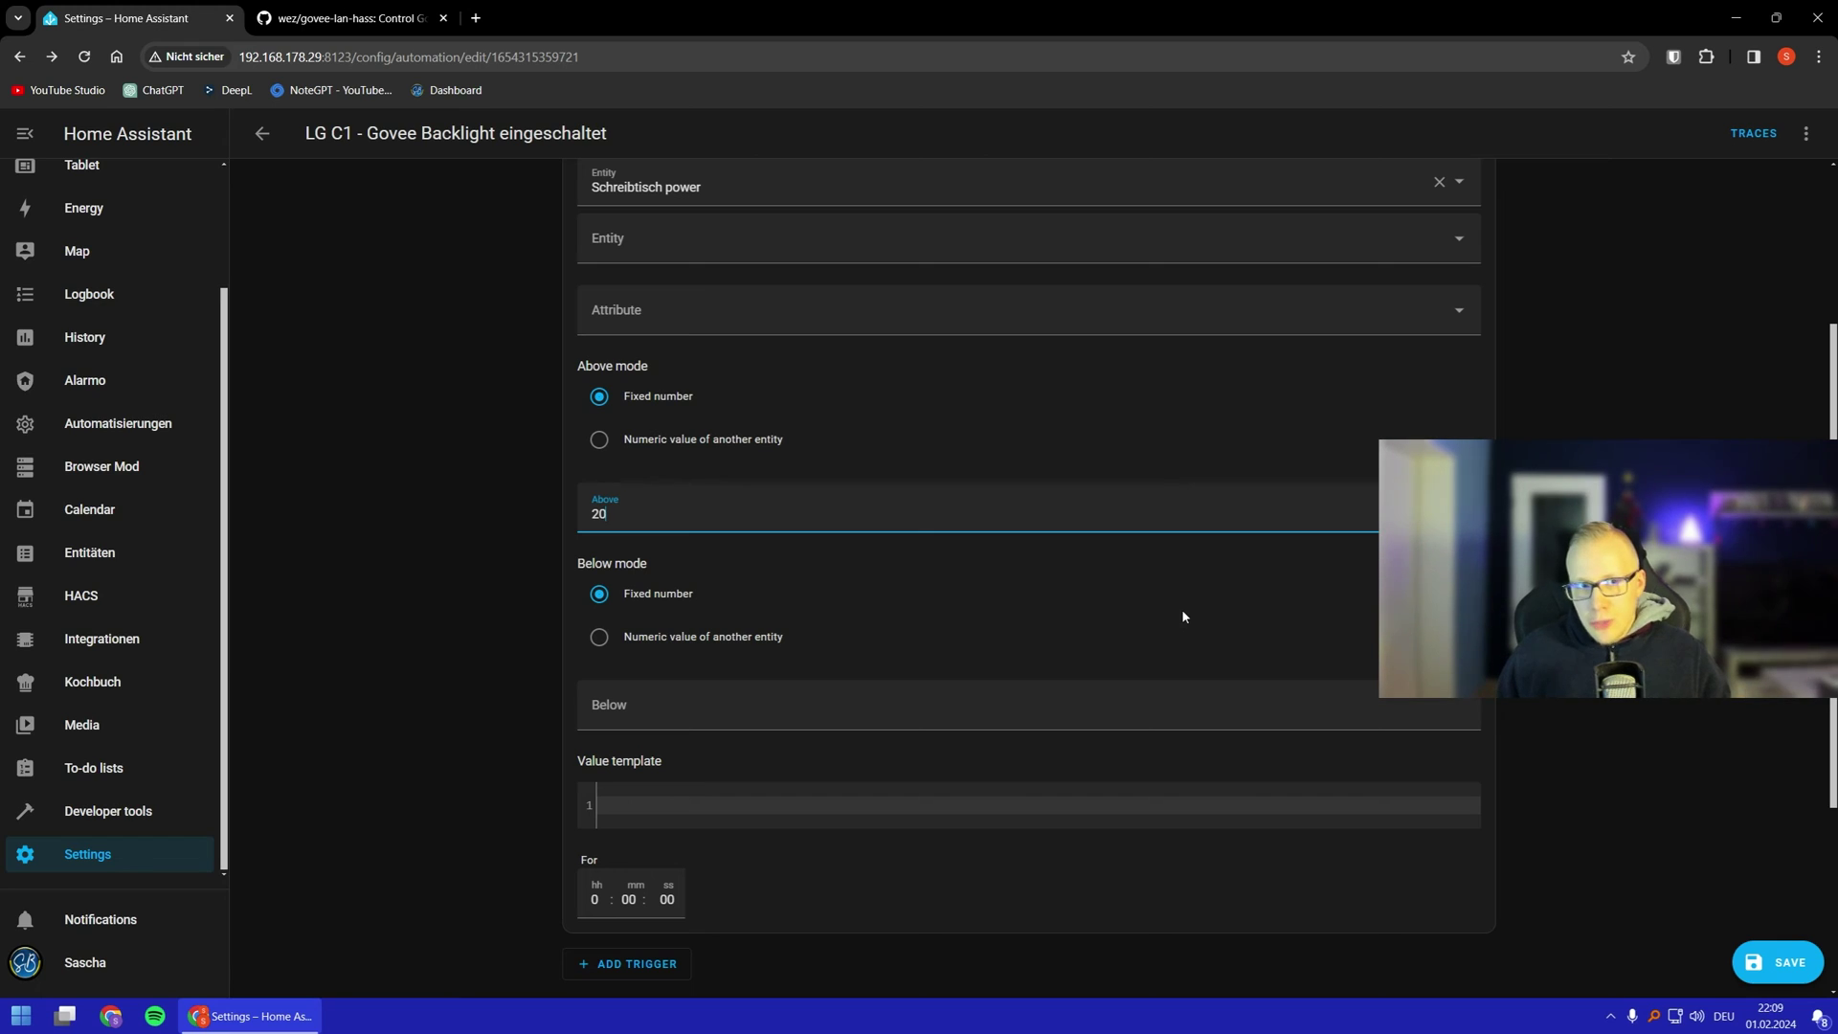
{"action": "left_click", "coordinate": [643, 704]}
{"action": "type", "text": "20"}
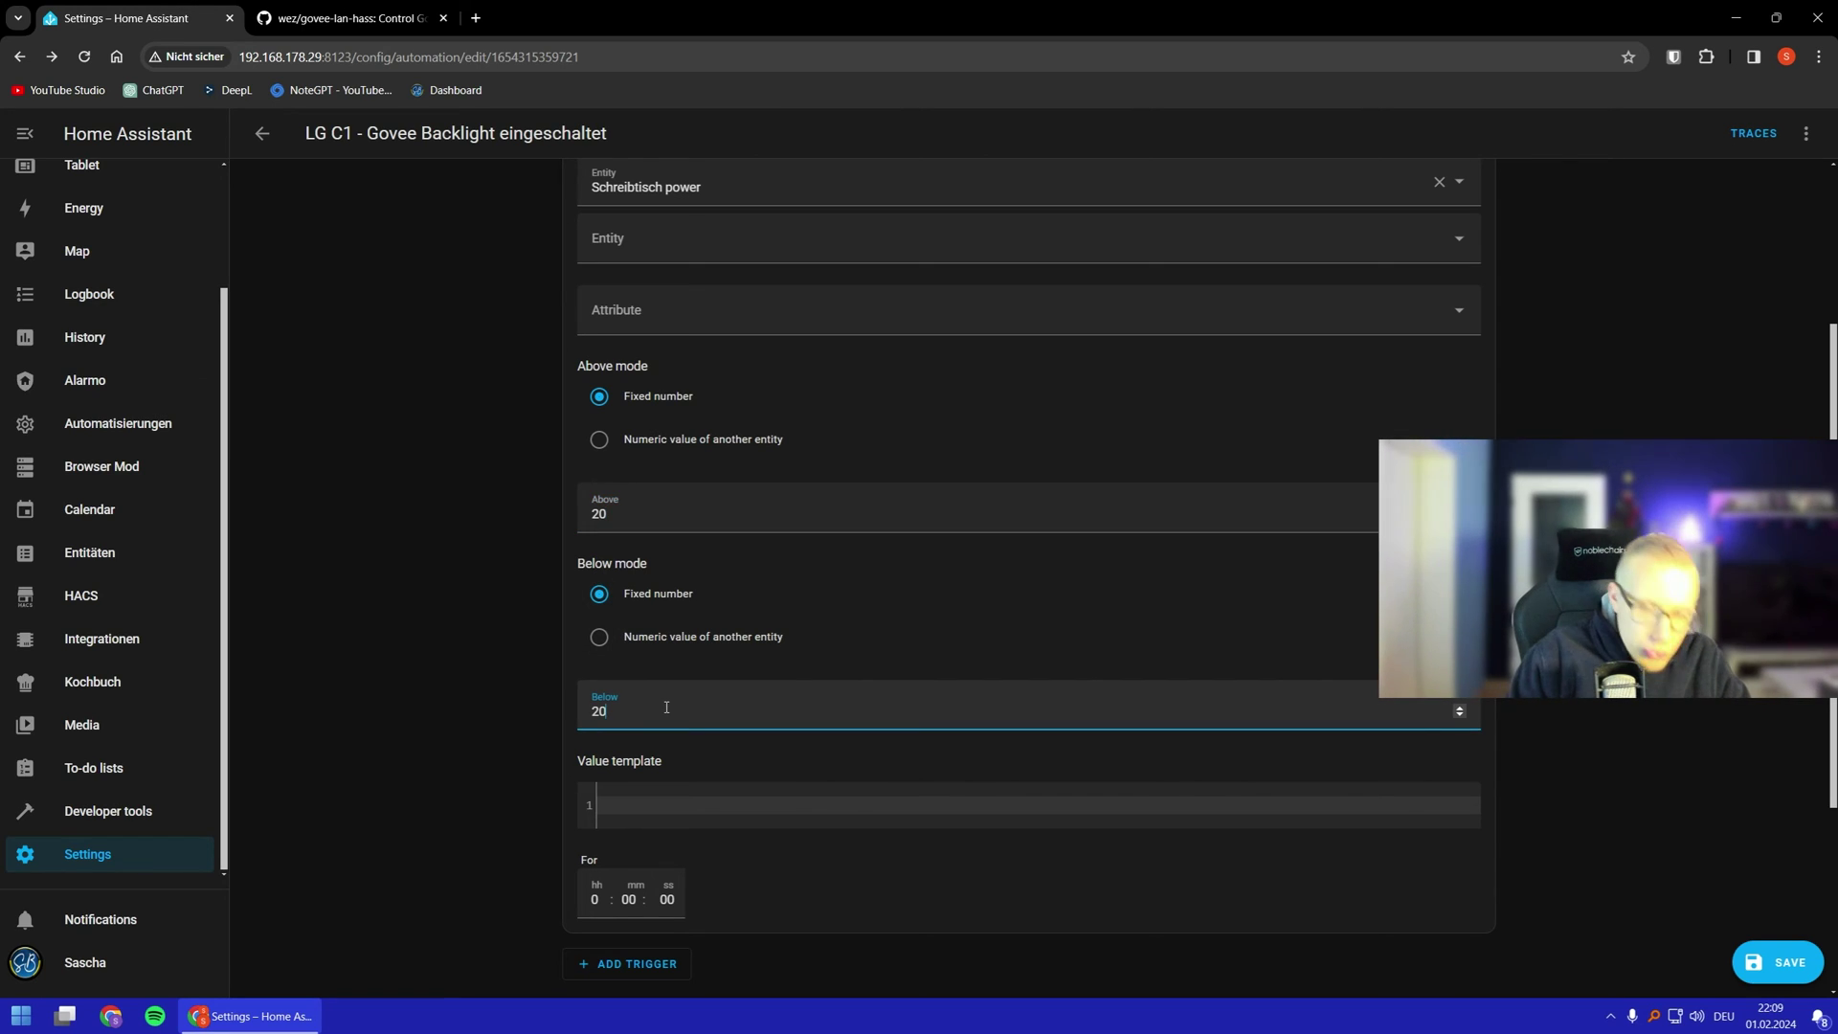